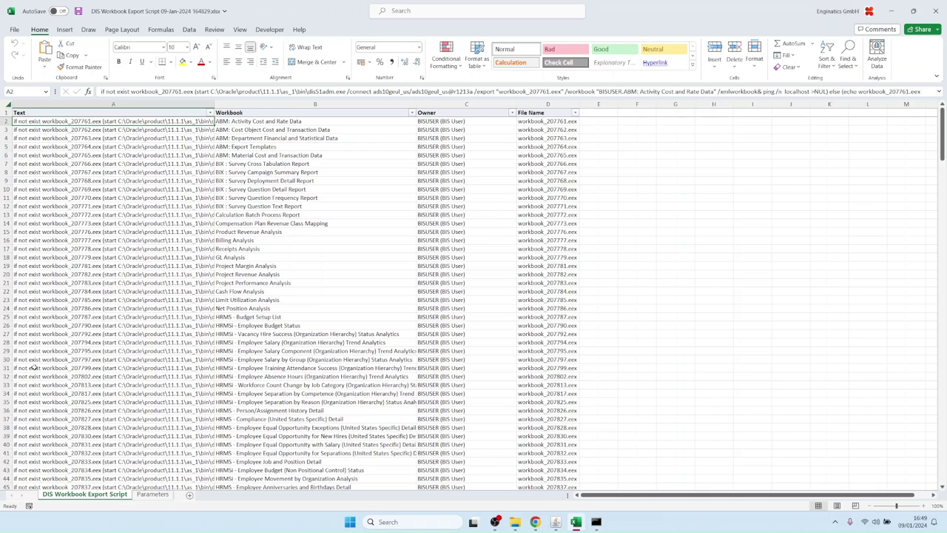
Copy the export commands in cells A2 to A31 and run them in the Command Prompt at the disco_test folder
{"action": "left_click", "coordinate": [33, 368]}
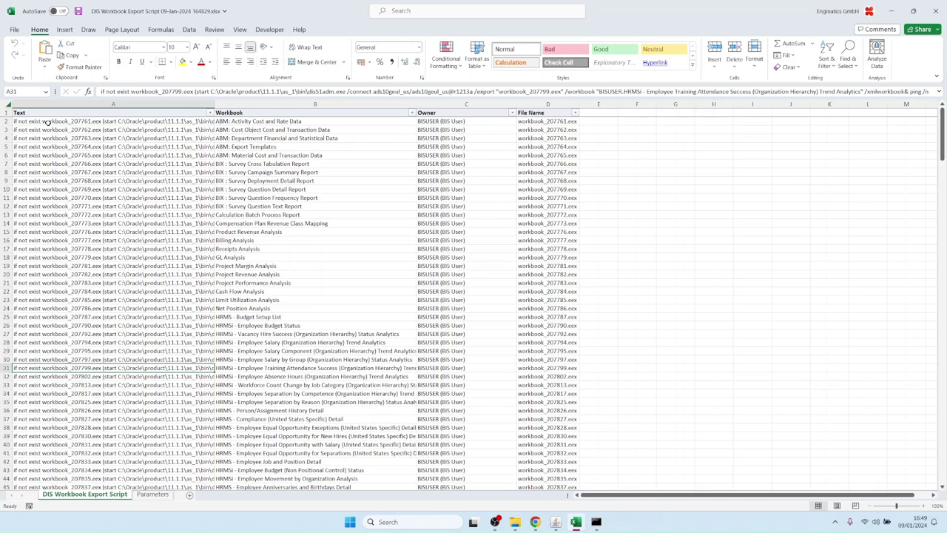
{"action": "left_click", "coordinate": [49, 123], "text": "shift"}
{"action": "key", "text": "ctrl+c"}
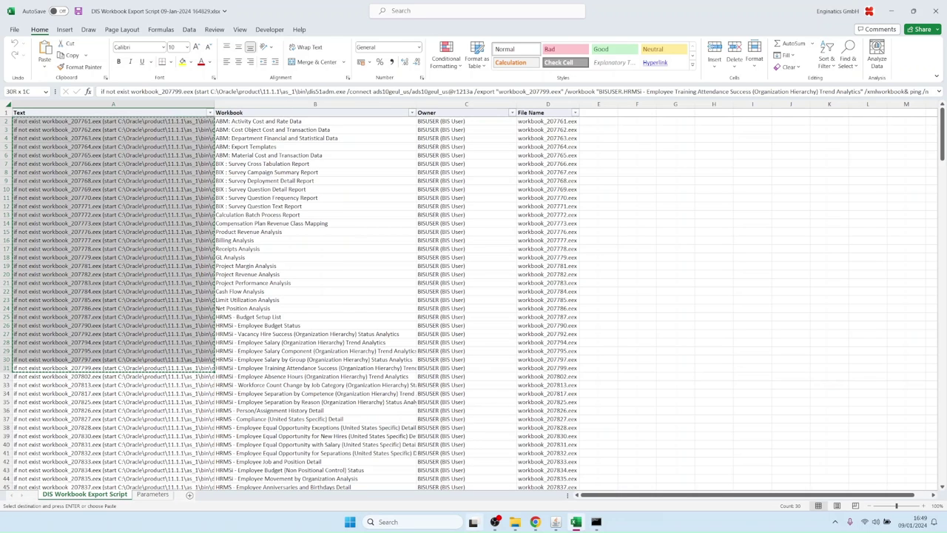
{"action": "left_click", "coordinate": [596, 522]}
{"action": "right_click", "coordinate": [256, 169]}
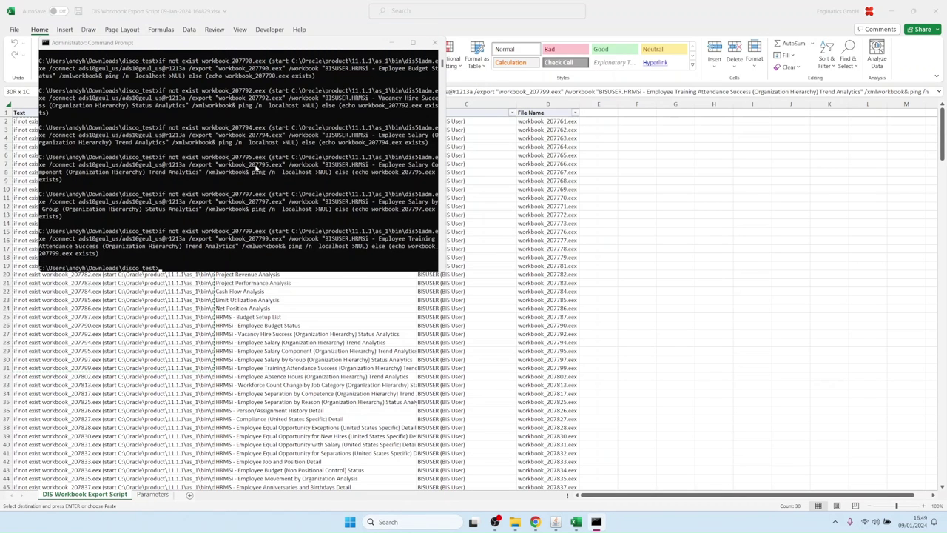
Check the exported EEX workbook files and diagnostic logs in the disco_test folder in File Explorer
{"action": "left_click", "coordinate": [836, 523]}
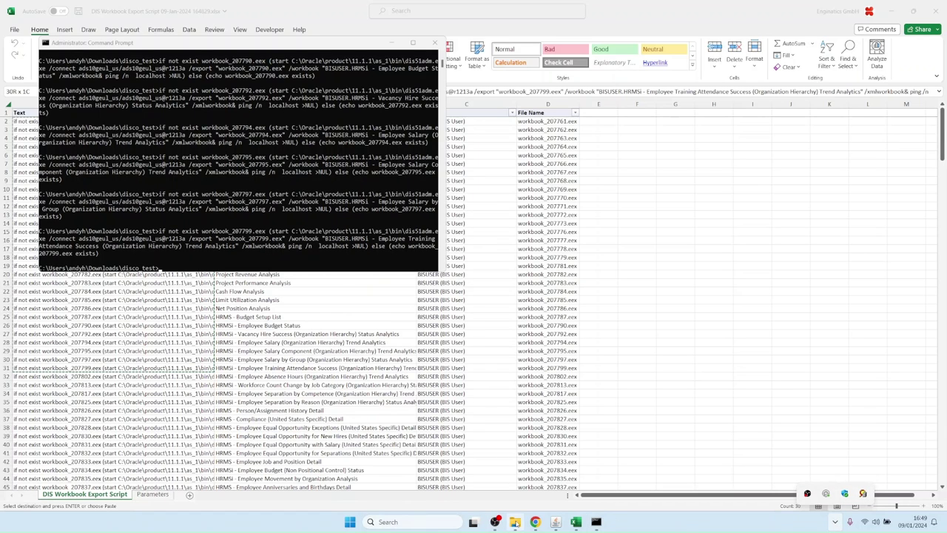
{"action": "left_click", "coordinate": [515, 522]}
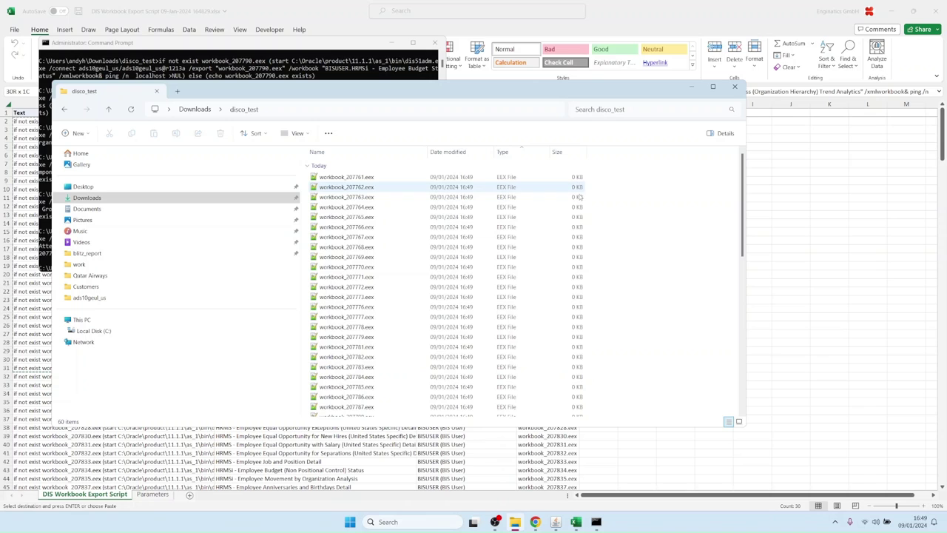
{"action": "scroll", "coordinate": [575, 332], "scroll_direction": "down", "scroll_amount": 5}
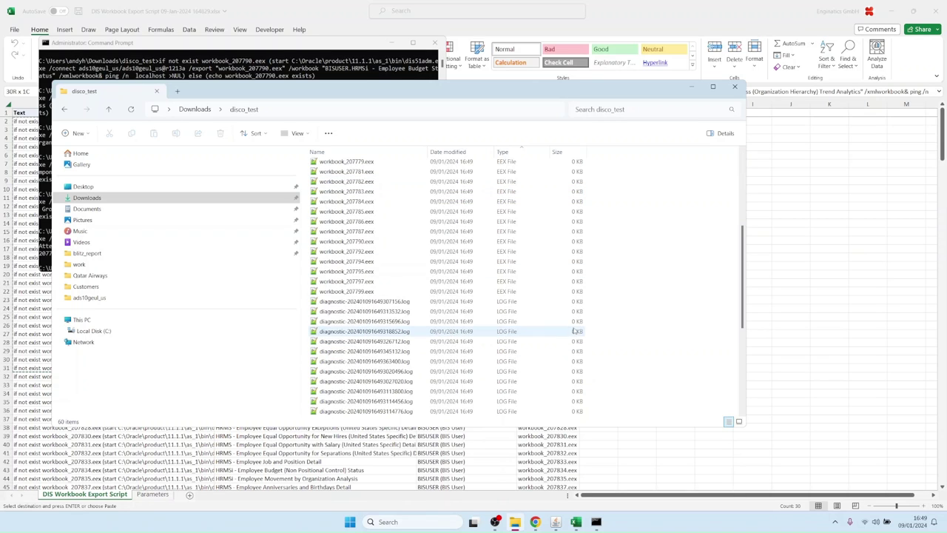
{"action": "scroll", "coordinate": [574, 216], "scroll_direction": "up", "scroll_amount": 5}
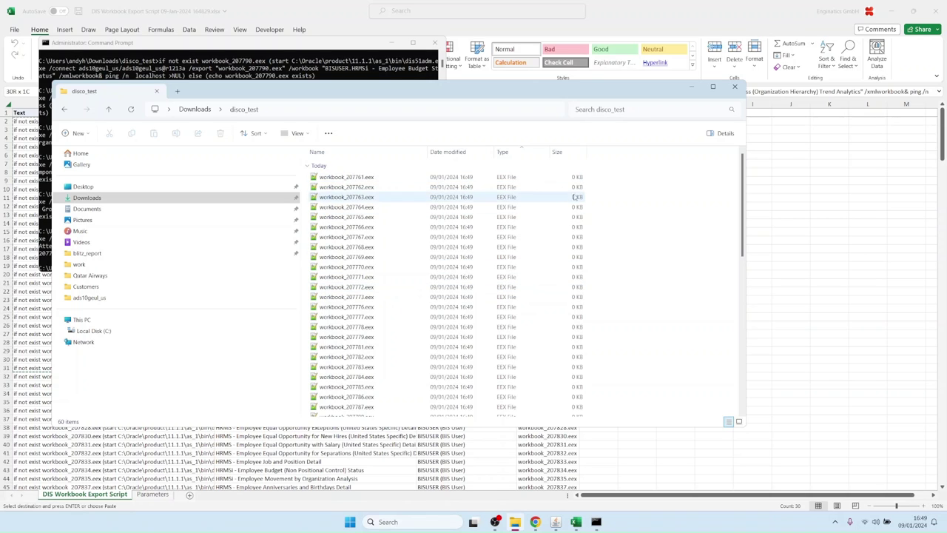
Switch to Blitz Report in Oracle Applications, search the reports for "dis" and load DIS Worksheet Execution History
{"action": "mouse_move", "coordinate": [556, 520]}
{"action": "left_click", "coordinate": [524, 487]}
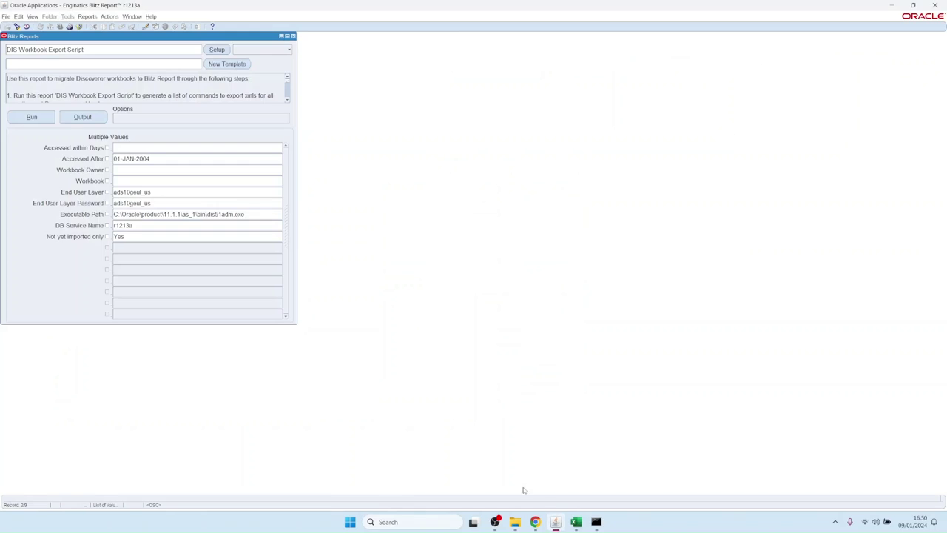
{"action": "left_click", "coordinate": [129, 51]}
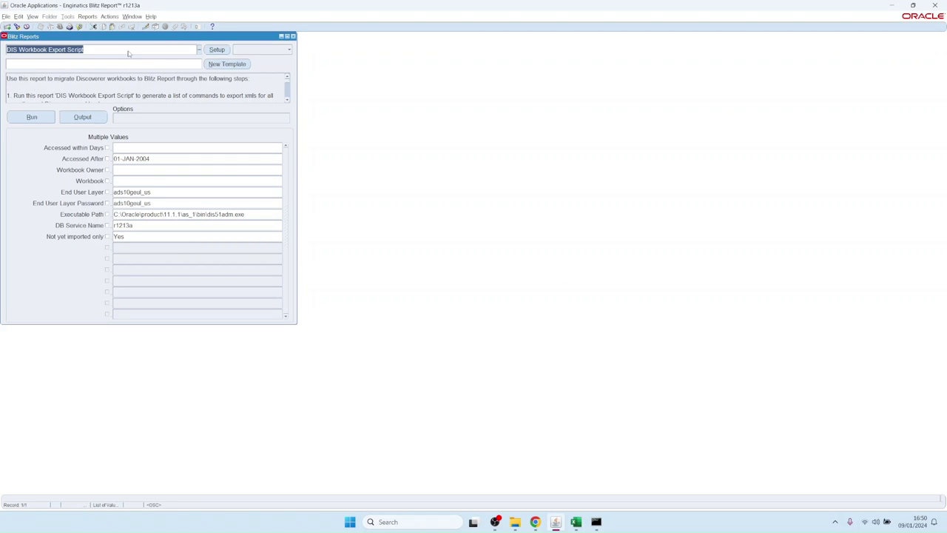
{"action": "key", "text": "ctrl+l"}
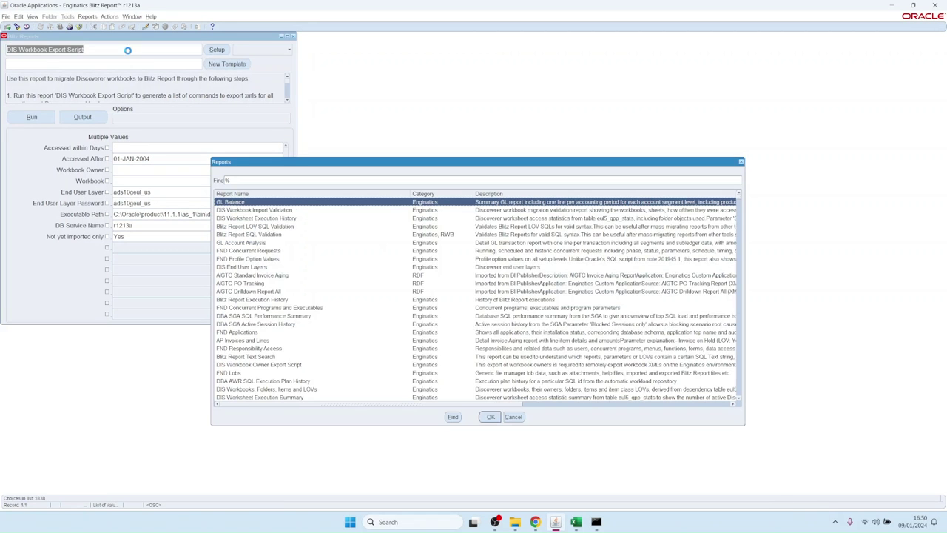
{"action": "type", "text": "dis"}
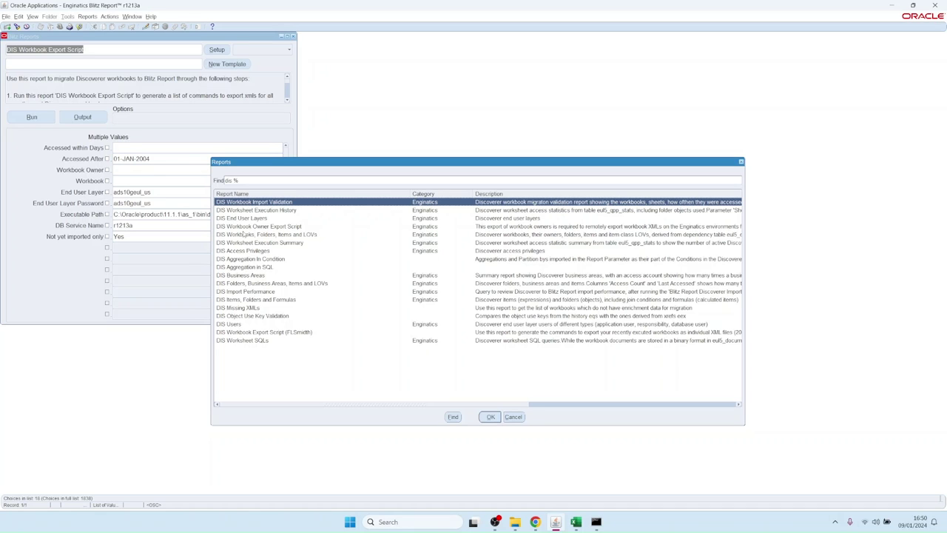
{"action": "key", "text": "Down"}
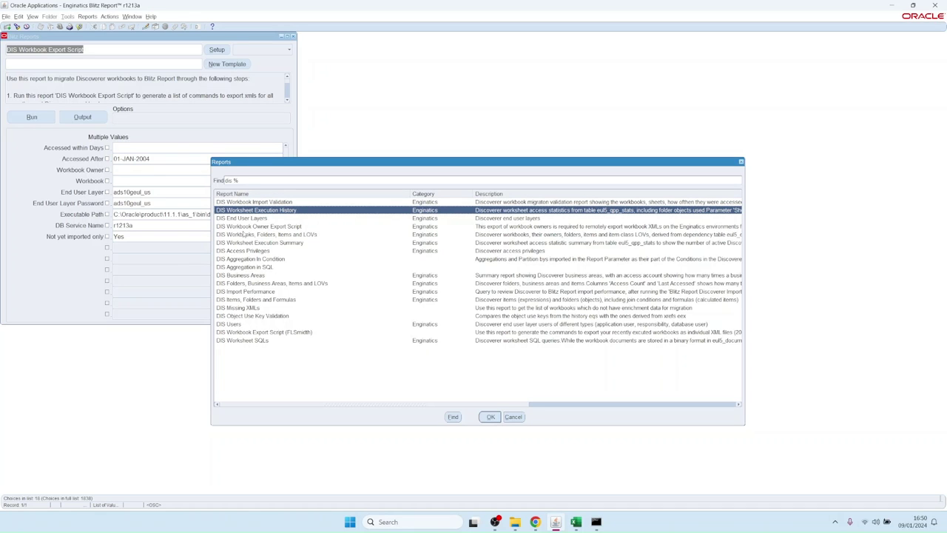
{"action": "key", "text": "Return"}
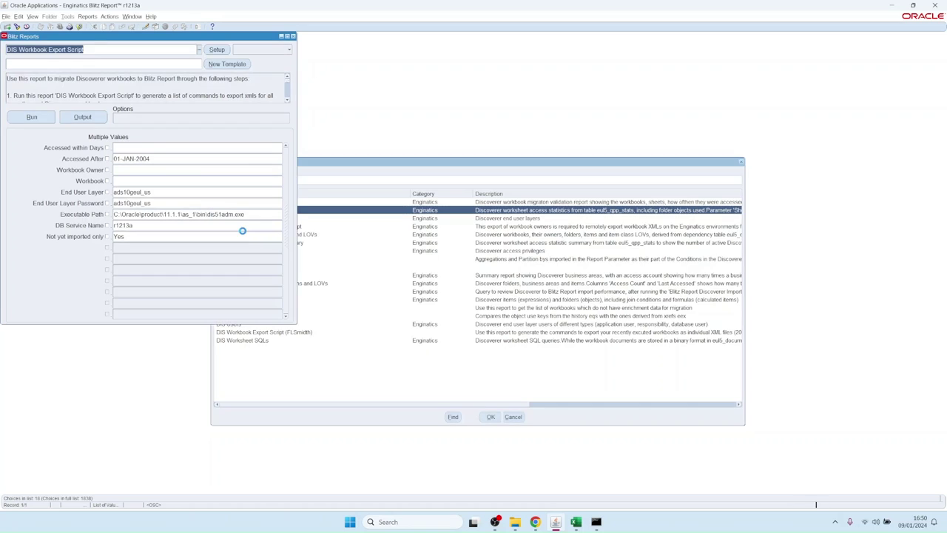
Run the report with Accessed within Days set to 50000 and open its downloaded output in Excel
{"action": "left_click", "coordinate": [137, 226]}
{"action": "left_click", "coordinate": [150, 227]}
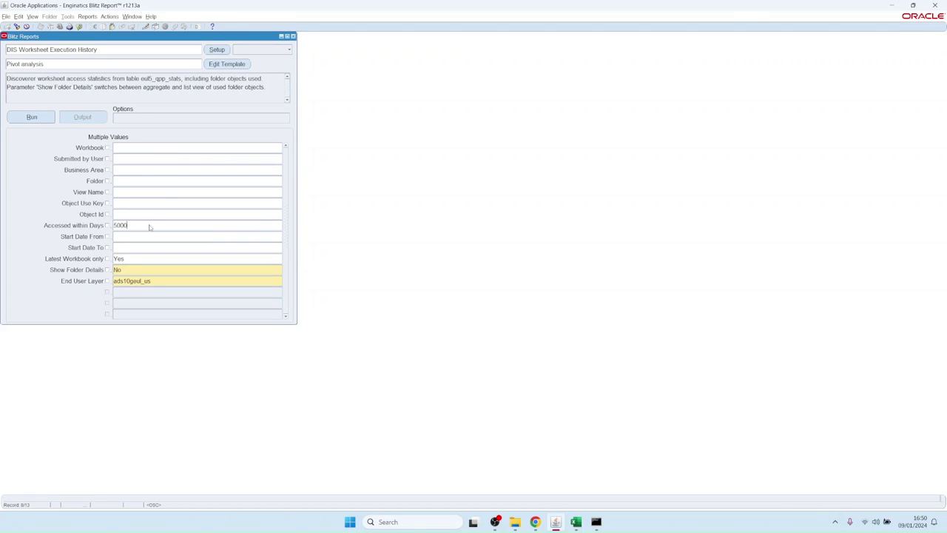
{"action": "type", "text": "0"}
{"action": "left_click", "coordinate": [31, 118]}
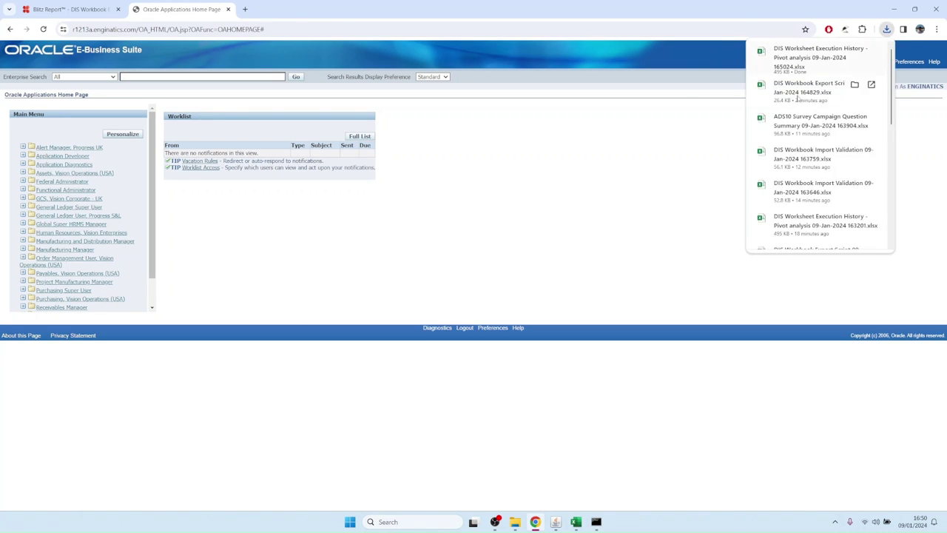
{"action": "left_click", "coordinate": [797, 98]}
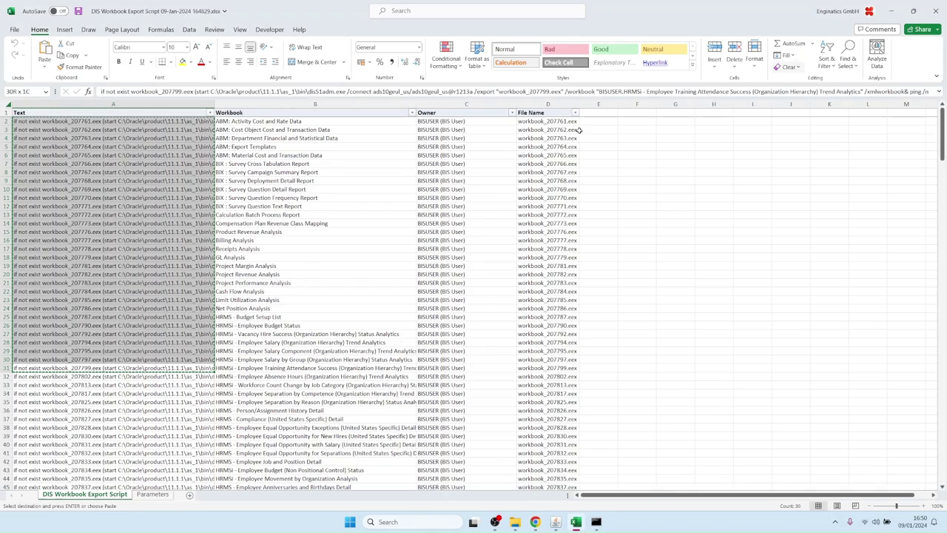
{"action": "left_click", "coordinate": [311, 240]}
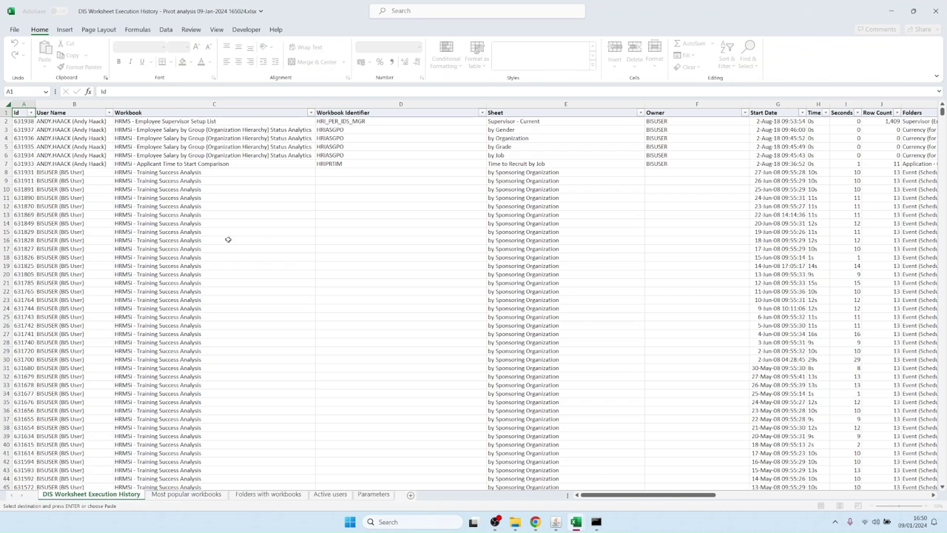
Examine the execution history rows for user, workbook, sheet, start date, run time, seconds and row count
{"action": "scroll", "coordinate": [201, 229], "scroll_direction": "down", "scroll_amount": 12}
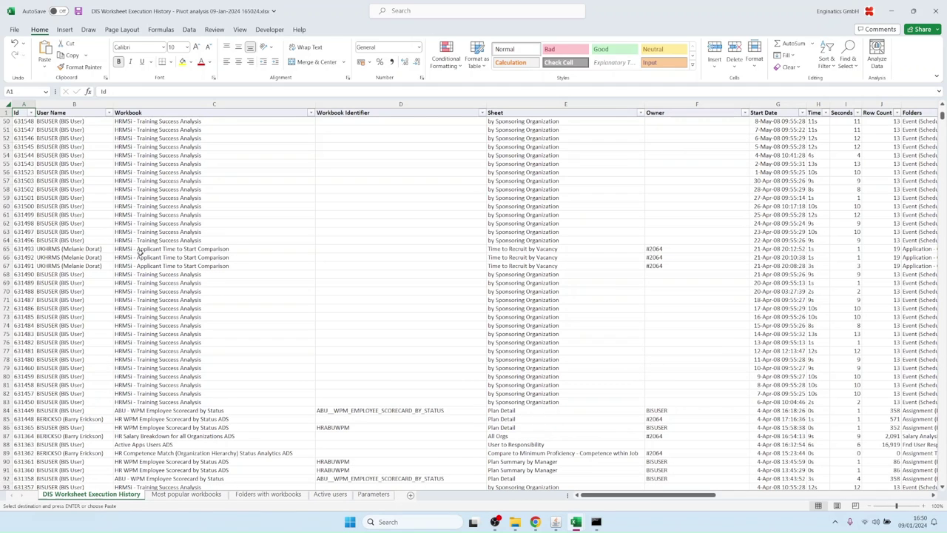
{"action": "left_click", "coordinate": [139, 250]}
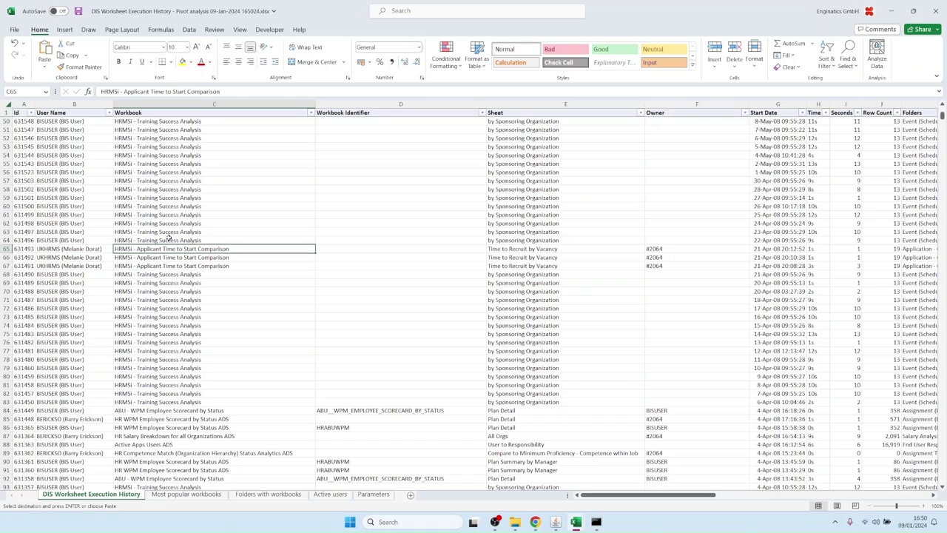
{"action": "left_click", "coordinate": [520, 251]}
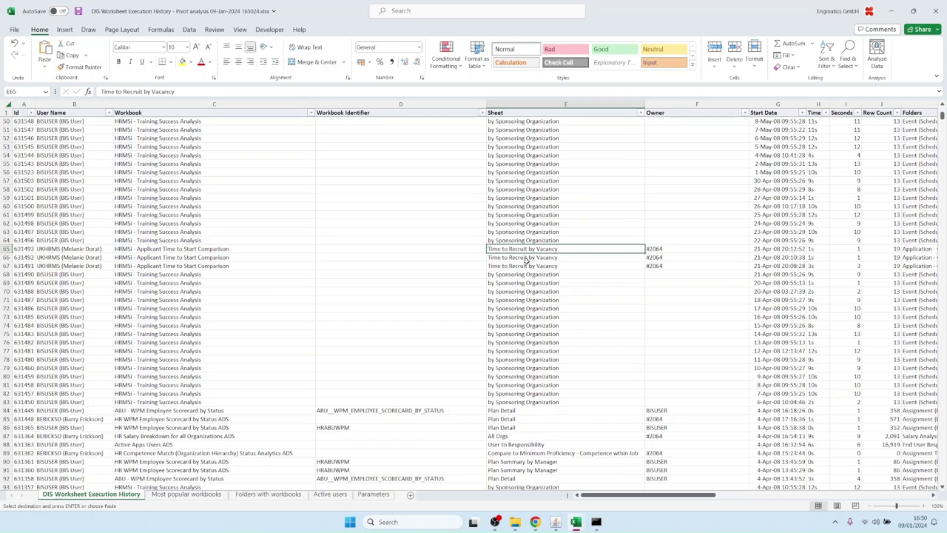
{"action": "left_click", "coordinate": [77, 252]}
{"action": "key", "text": "Right"}
{"action": "key", "text": "Right"}
{"action": "key", "text": "Right"}
{"action": "key", "text": "Right"}
{"action": "key", "text": "Right"}
{"action": "key", "text": "Right"}
{"action": "key", "text": "Right"}
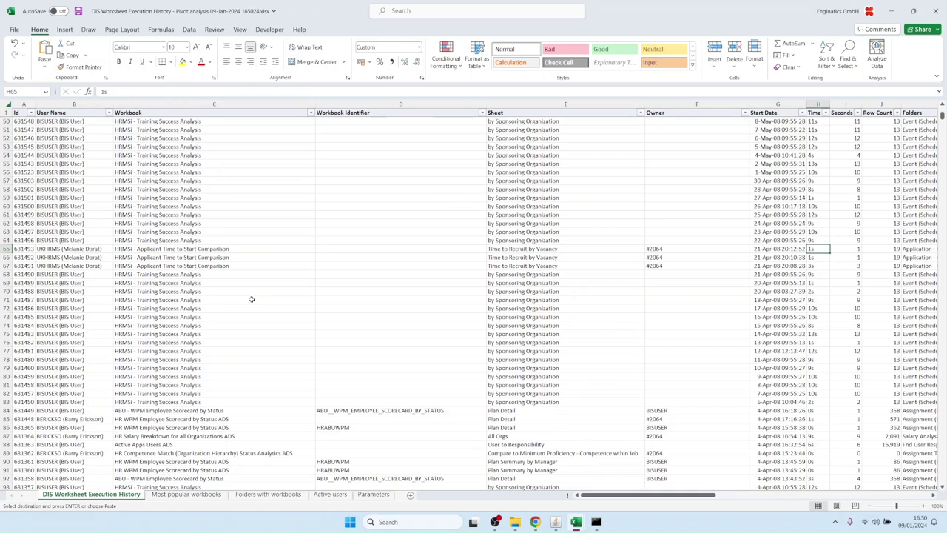
{"action": "left_click", "coordinate": [852, 207]}
{"action": "left_click", "coordinate": [888, 206]}
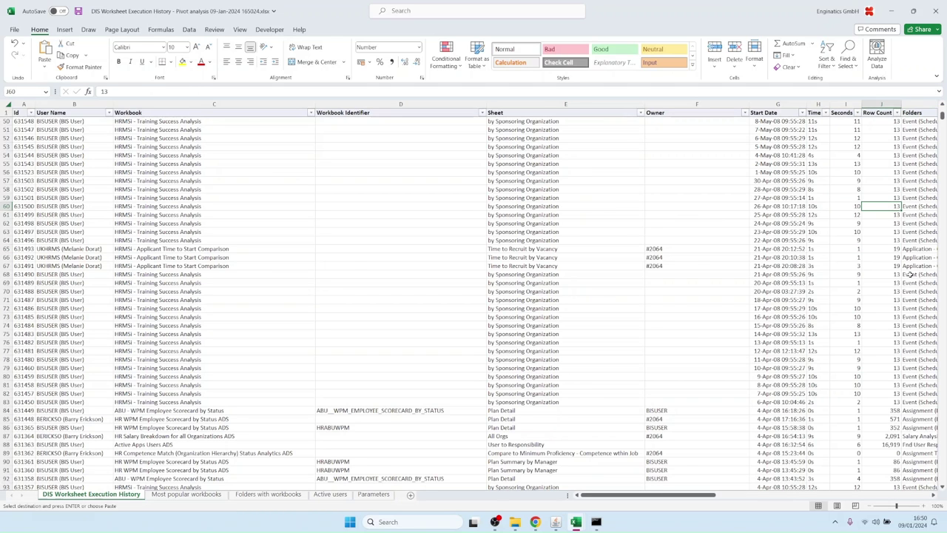
Review the folders, folder identifiers, views or tables, folder descriptions and folder count columns of the execution history
{"action": "key", "text": "Right"}
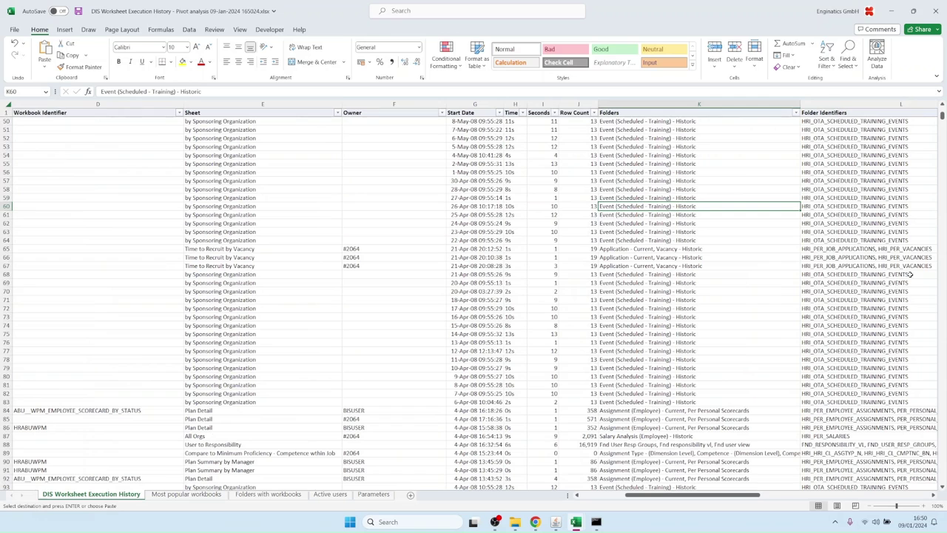
{"action": "key", "text": "Right"}
{"action": "key", "text": "Right"}
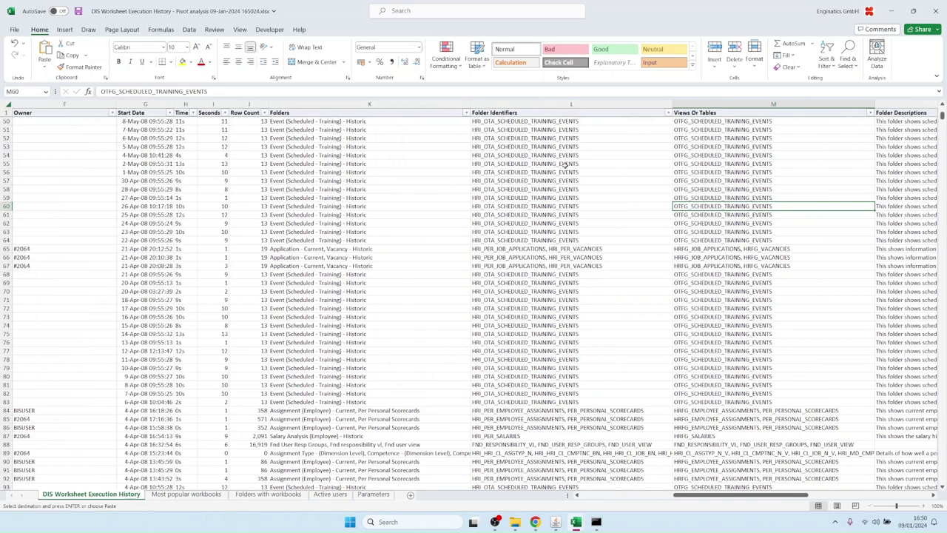
{"action": "key", "text": "Right"}
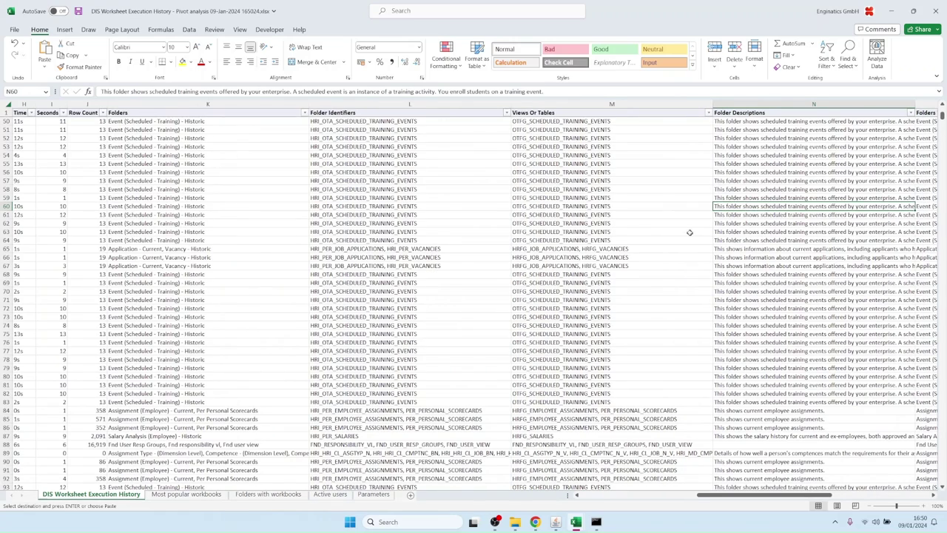
{"action": "scroll", "coordinate": [689, 208], "scroll_direction": "down", "scroll_amount": 6}
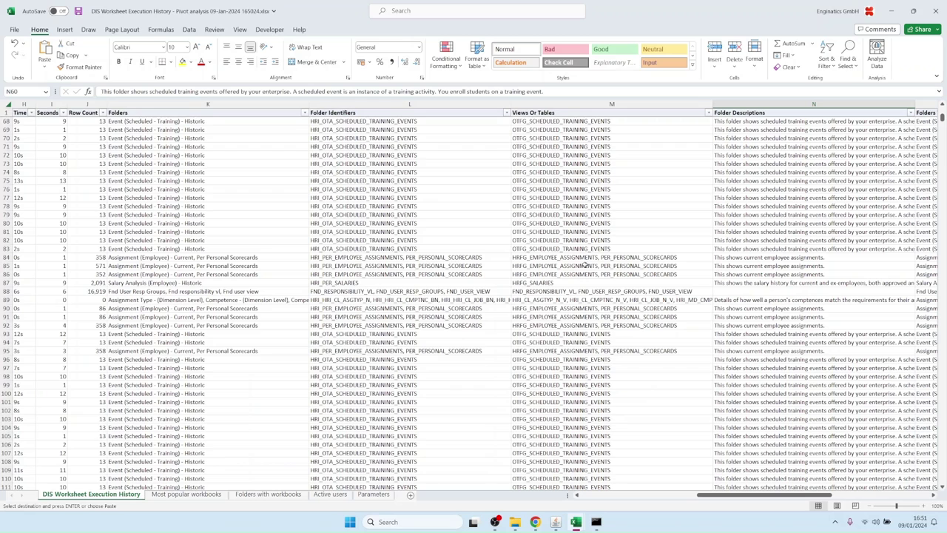
{"action": "key", "text": "Right"}
{"action": "key", "text": "Right"}
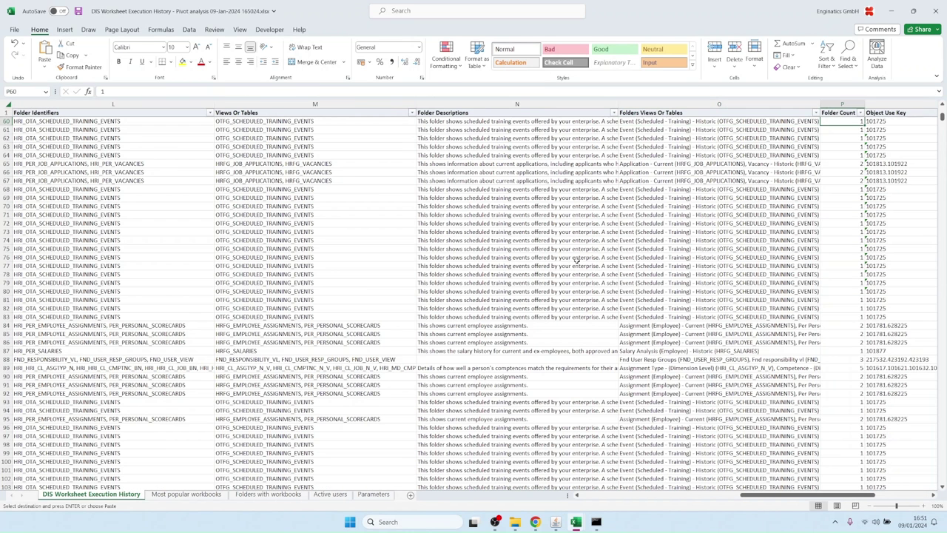
Inspect the full Folders Views Or Tables text in cell O65, leave it unedited and return to the row's first column
{"action": "double_click", "coordinate": [675, 166]}
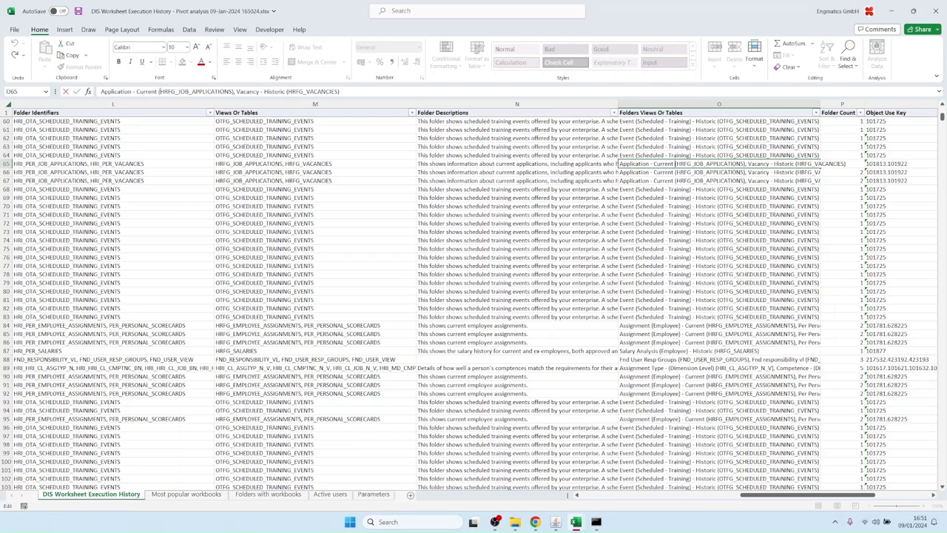
{"action": "left_click_drag", "start_coordinate": [161, 91], "coordinate": [340, 91]}
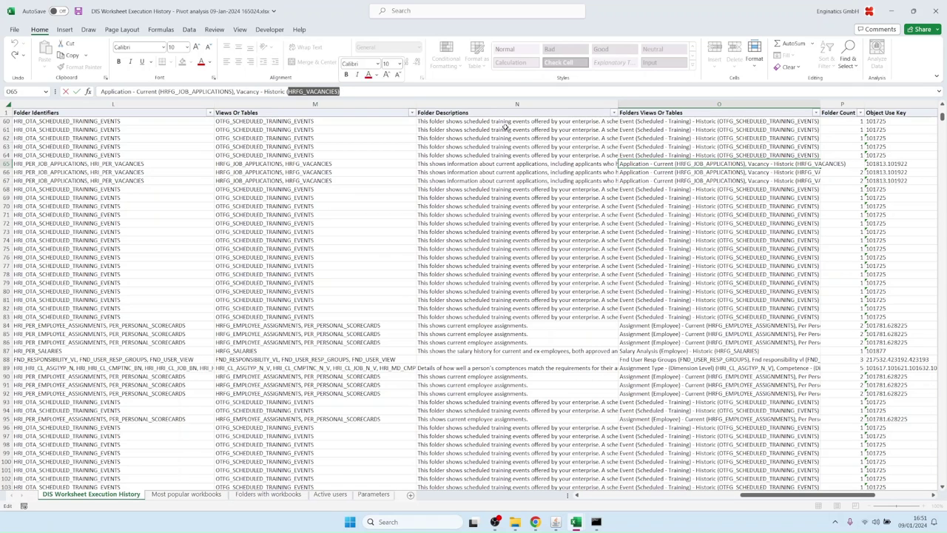
{"action": "left_click", "coordinate": [721, 164]}
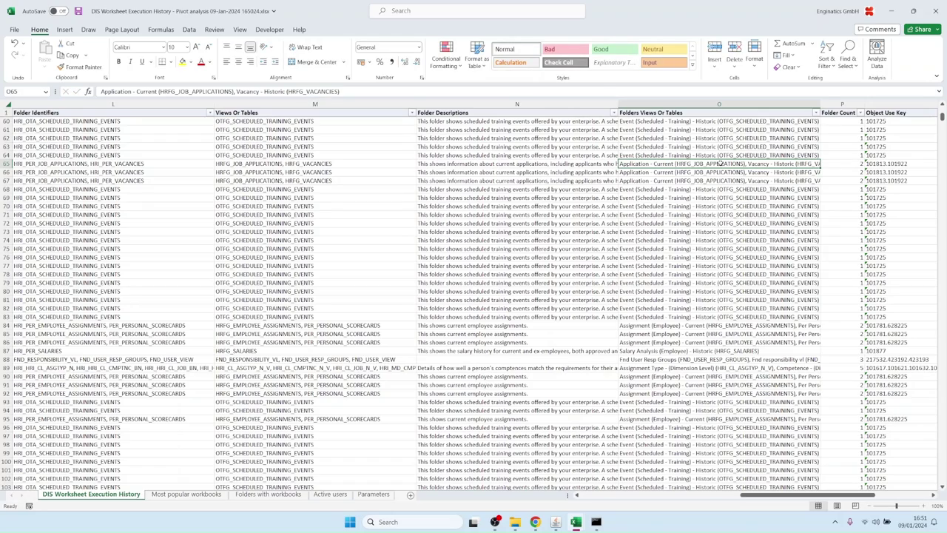
{"action": "key", "text": "Home"}
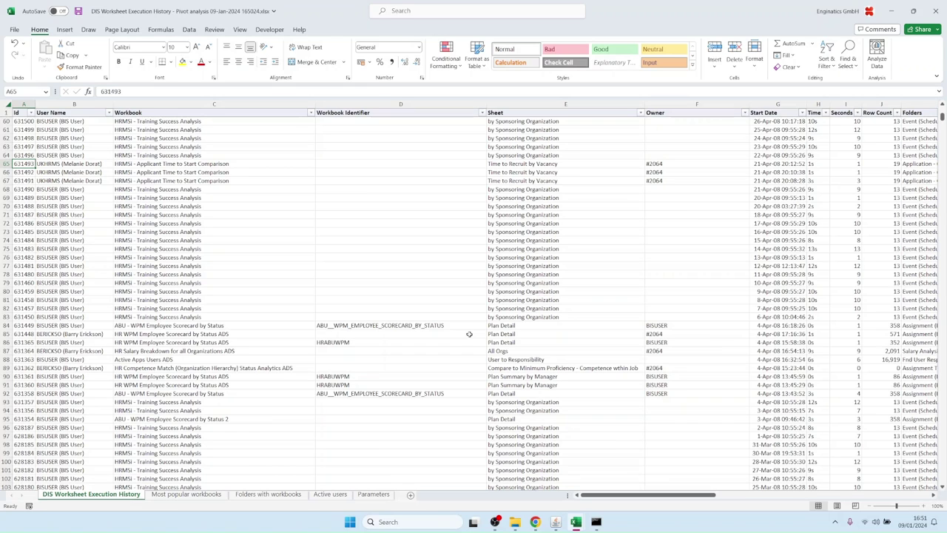
Review the Active users pivot, and examine the sheets of HRMSi - Training Success Analysis in the Most popular workbooks pivot
{"action": "left_click", "coordinate": [327, 494]}
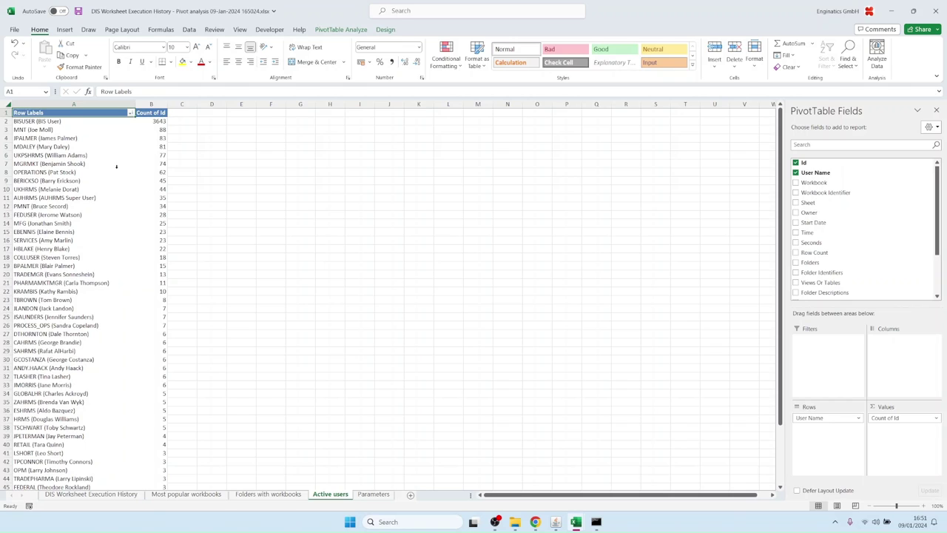
{"action": "left_click", "coordinate": [208, 499]}
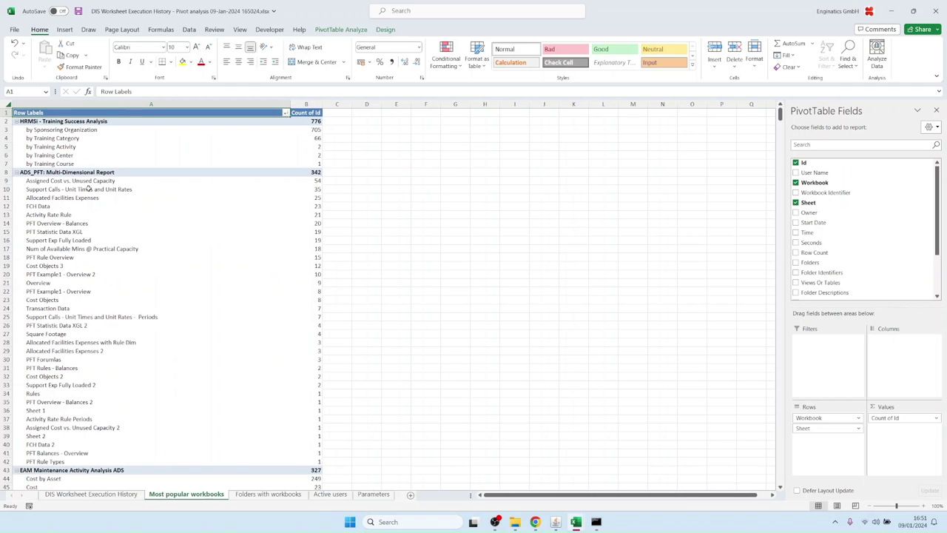
{"action": "left_click_drag", "start_coordinate": [59, 130], "coordinate": [54, 160]}
{"action": "left_click", "coordinate": [54, 119]}
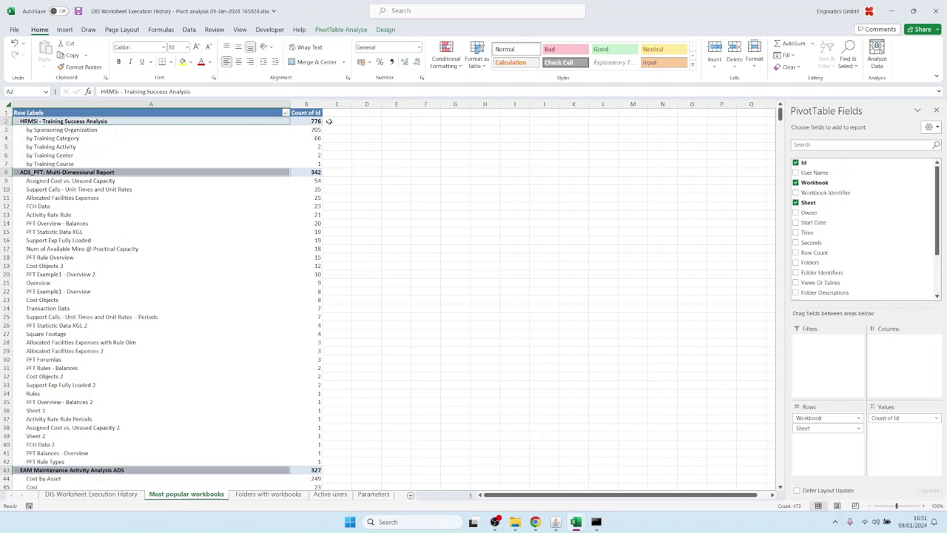
{"action": "left_click_drag", "start_coordinate": [59, 130], "coordinate": [59, 163]}
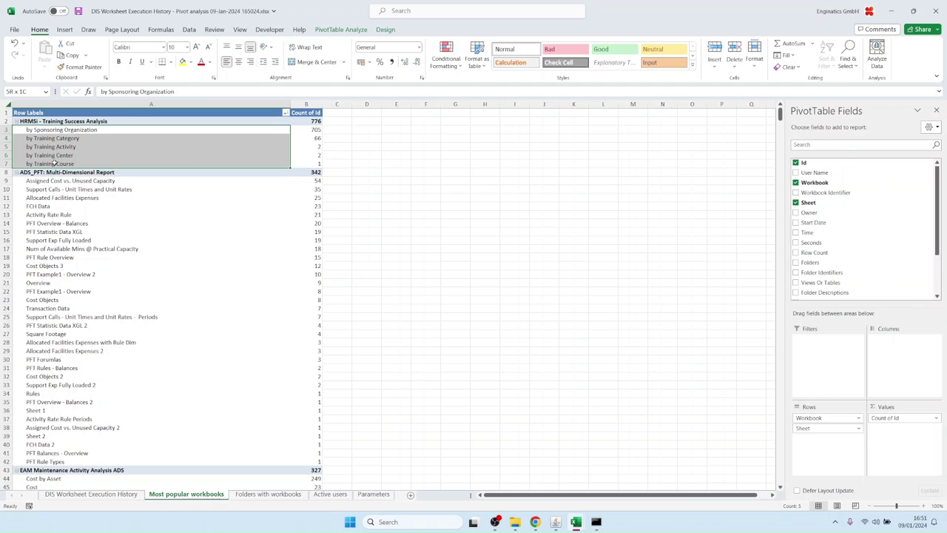
Narrow column A of the Folders with workbooks pivot so that the Count of Id column fits in view
{"action": "left_click", "coordinate": [315, 131]}
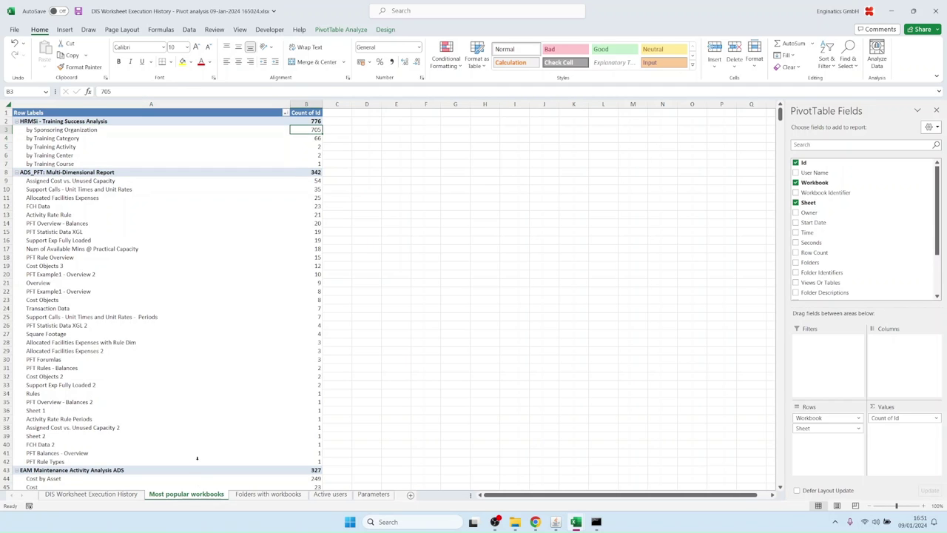
{"action": "left_click", "coordinate": [256, 494]}
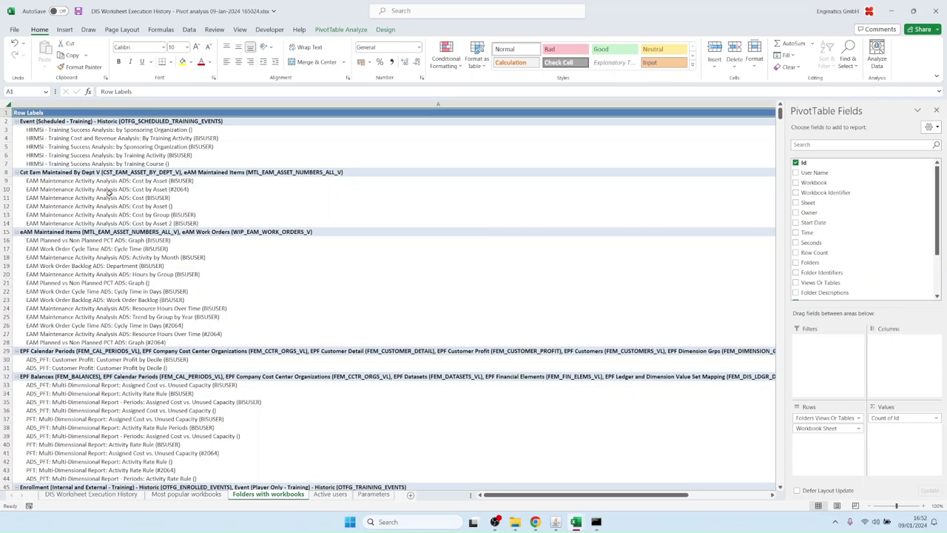
{"action": "left_click", "coordinate": [213, 106]}
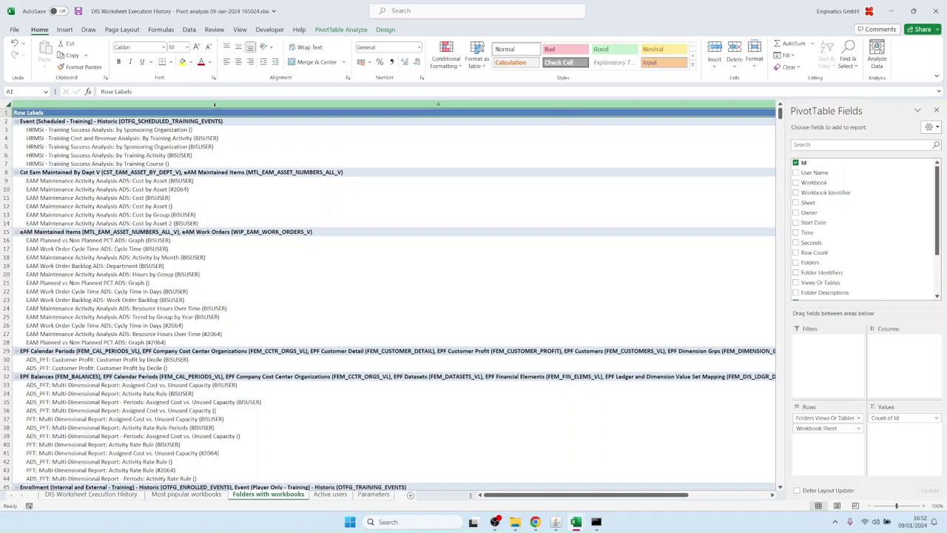
{"action": "right_click", "coordinate": [214, 106]}
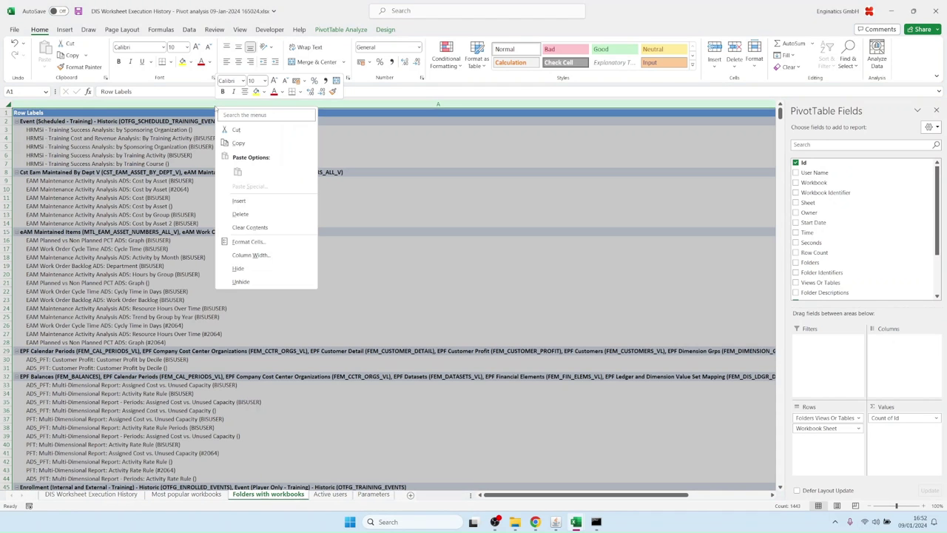
{"action": "left_click", "coordinate": [251, 254]}
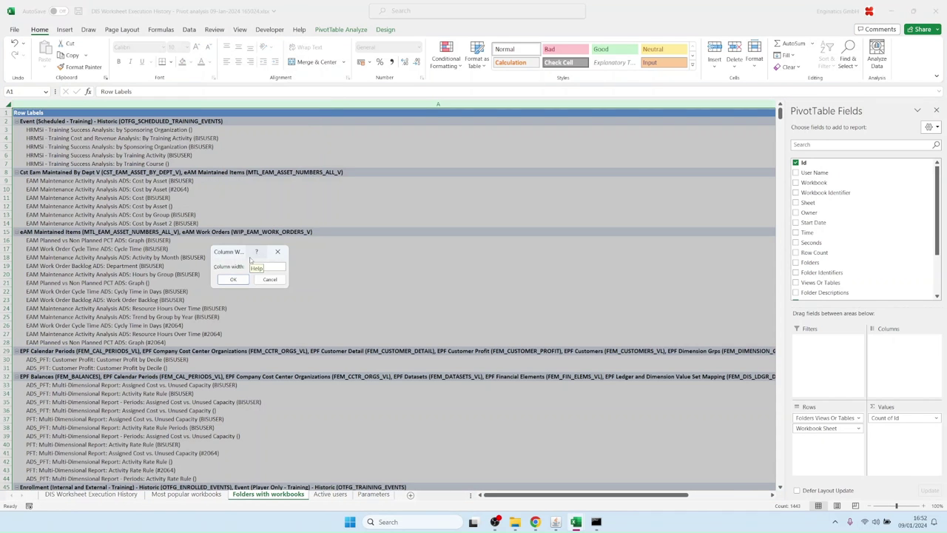
{"action": "key", "text": "Return"}
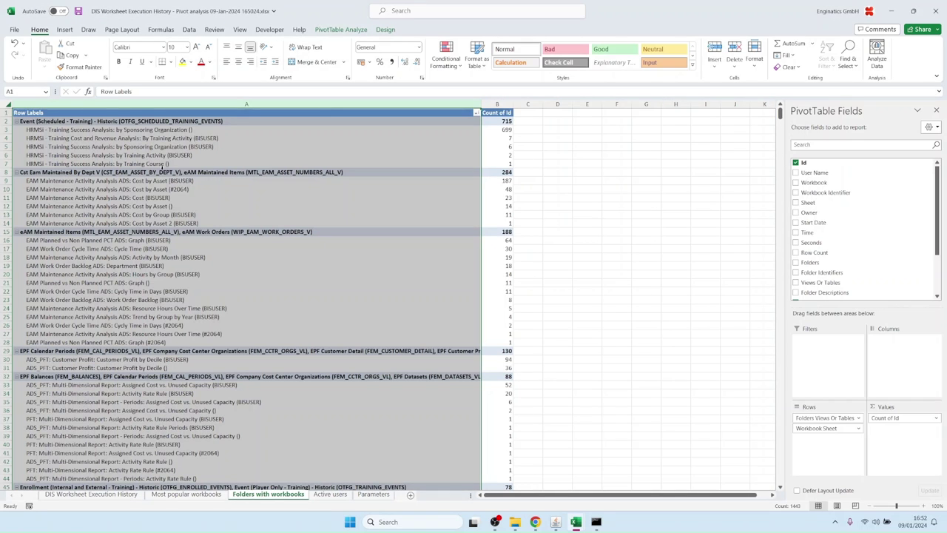
Examine the Event (Scheduled - Training) - Historic folder entry and the workbook sheets listed under it
{"action": "left_click", "coordinate": [123, 123]}
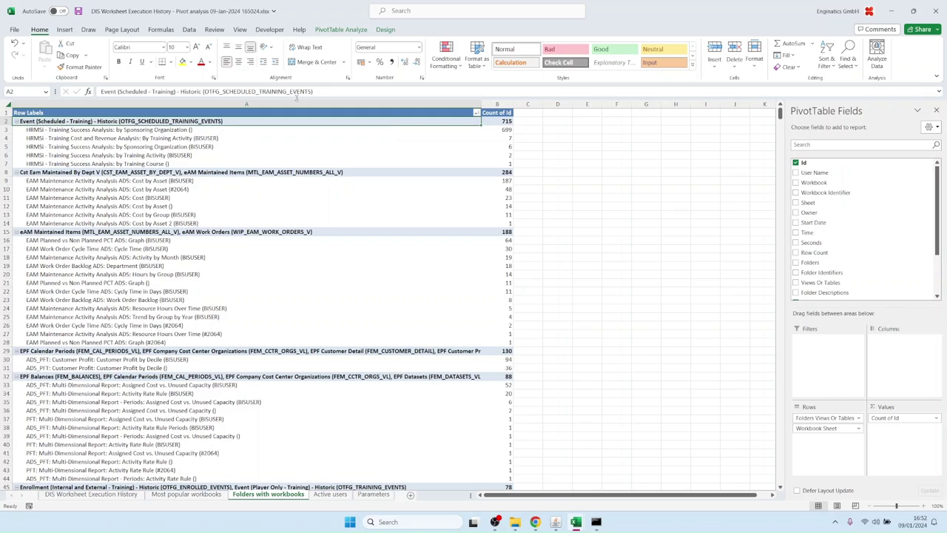
{"action": "left_click", "coordinate": [130, 105]}
{"action": "left_click", "coordinate": [52, 130]}
{"action": "key", "text": "shift+Down"}
{"action": "key", "text": "shift+Down"}
{"action": "key", "text": "shift+Down"}
{"action": "key", "text": "shift+Down"}
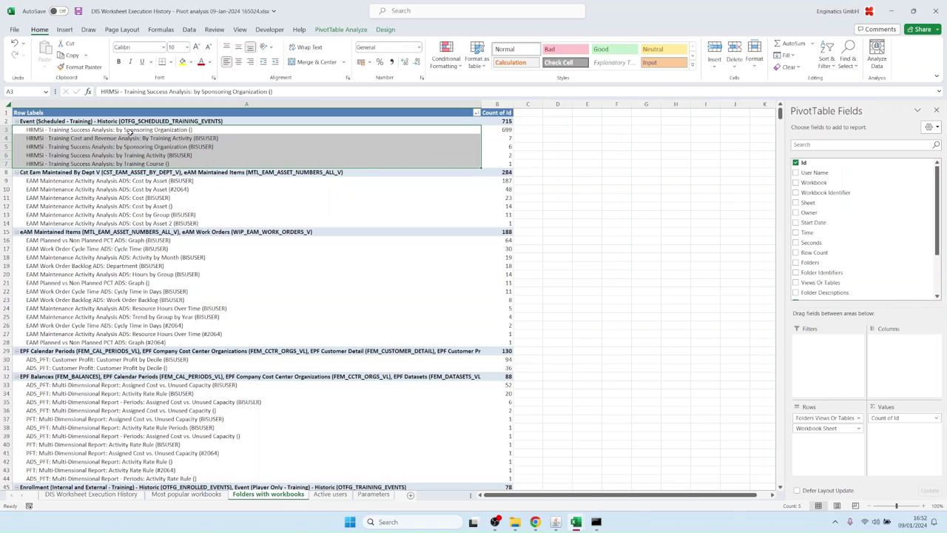
{"action": "left_click", "coordinate": [129, 131]}
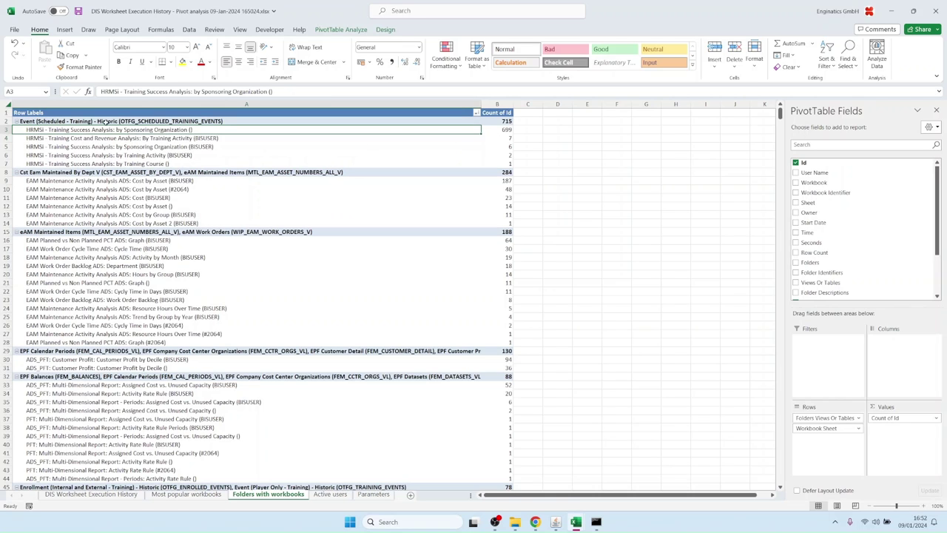
{"action": "left_click", "coordinate": [102, 121]}
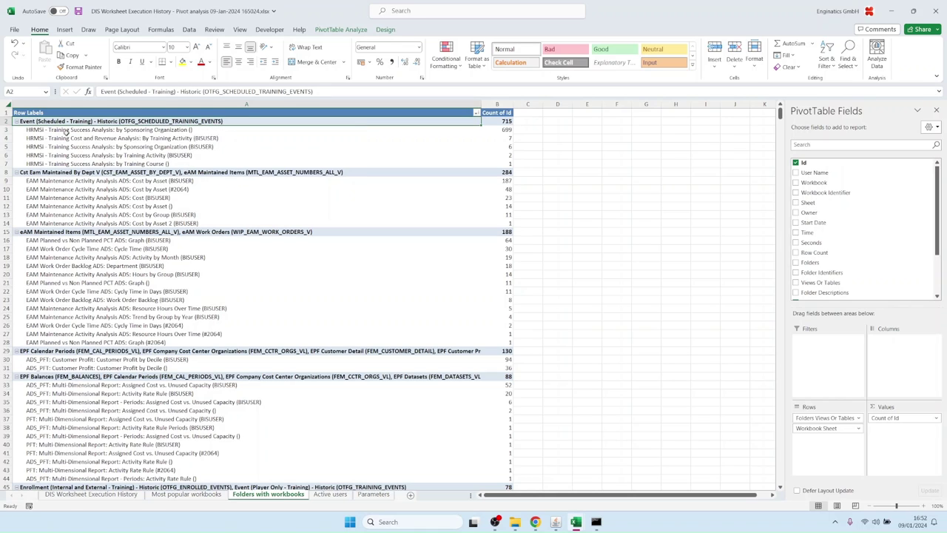
{"action": "left_click_drag", "start_coordinate": [55, 131], "coordinate": [60, 163]}
Look through the exported files in disco_test, switch to the Command Prompt and delete the folder's log files with del *.log
{"action": "left_click", "coordinate": [515, 522]}
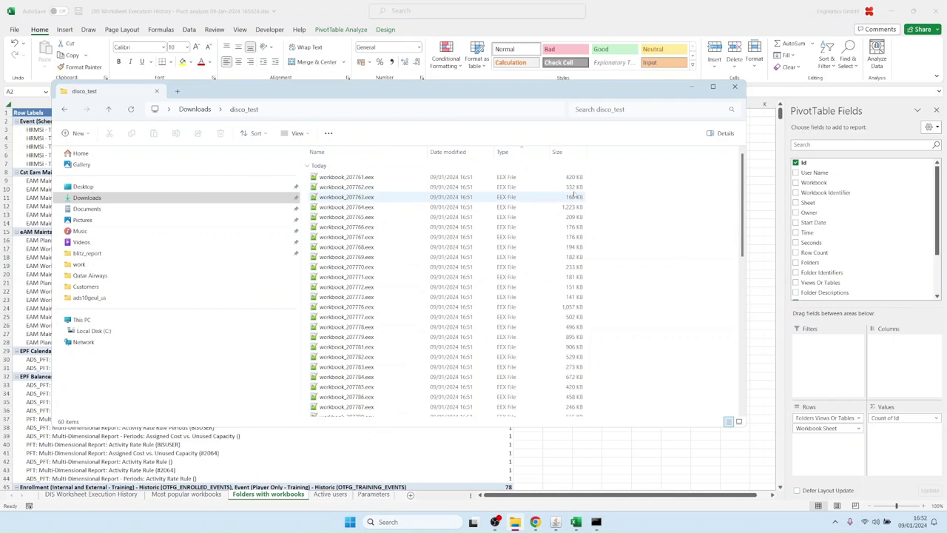
{"action": "scroll", "coordinate": [570, 330], "scroll_direction": "down", "scroll_amount": 5}
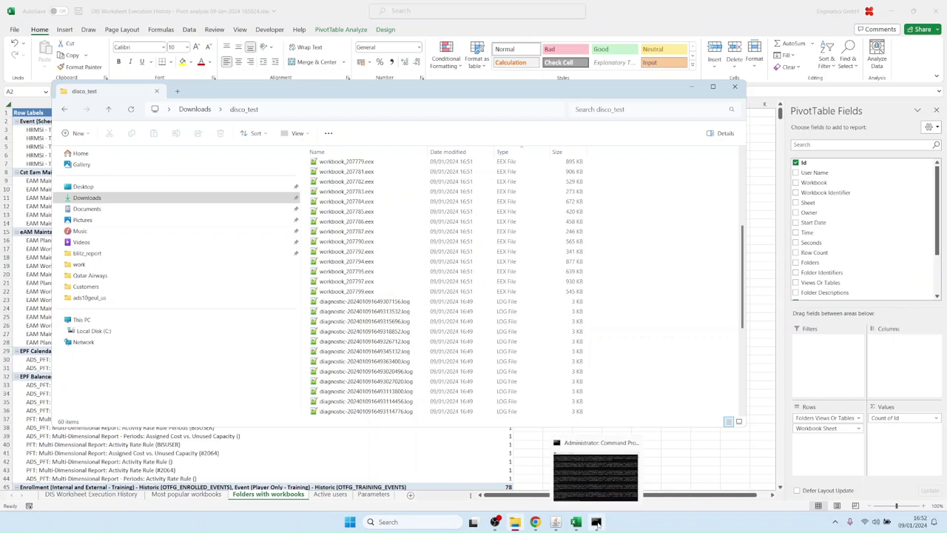
{"action": "left_click", "coordinate": [597, 522]}
{"action": "left_click", "coordinate": [191, 212]}
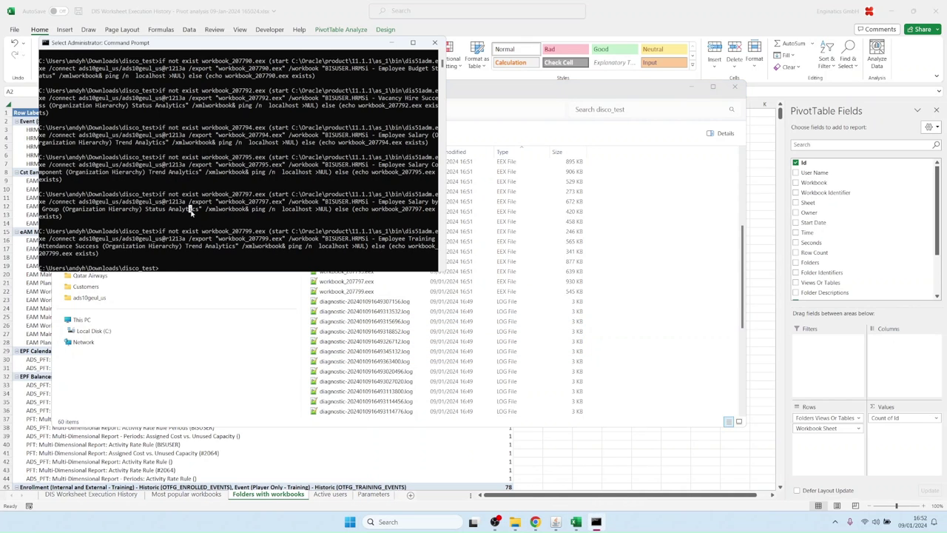
{"action": "type", "text": "del *.log"}
{"action": "key", "text": "Return"}
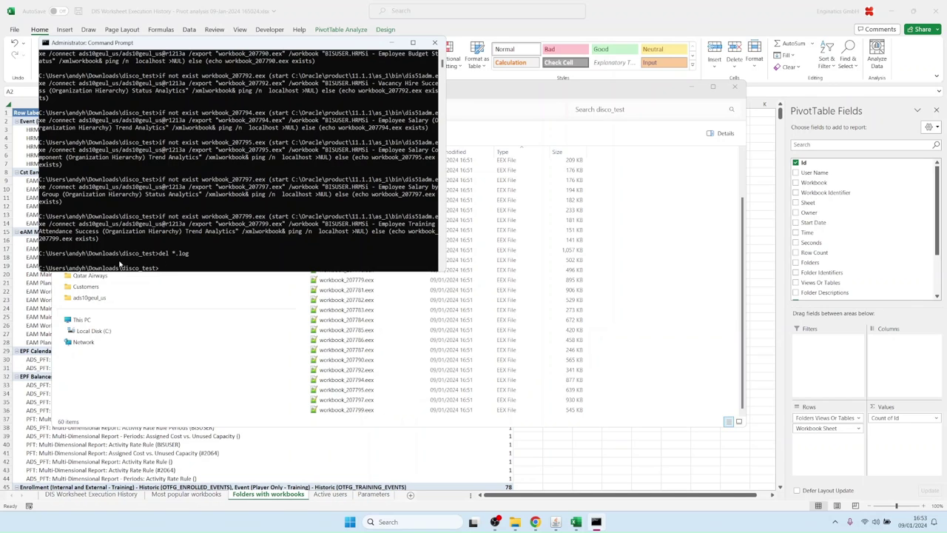
Check in File Explorer which files remain in the disco_test folder
{"action": "left_click", "coordinate": [663, 308]}
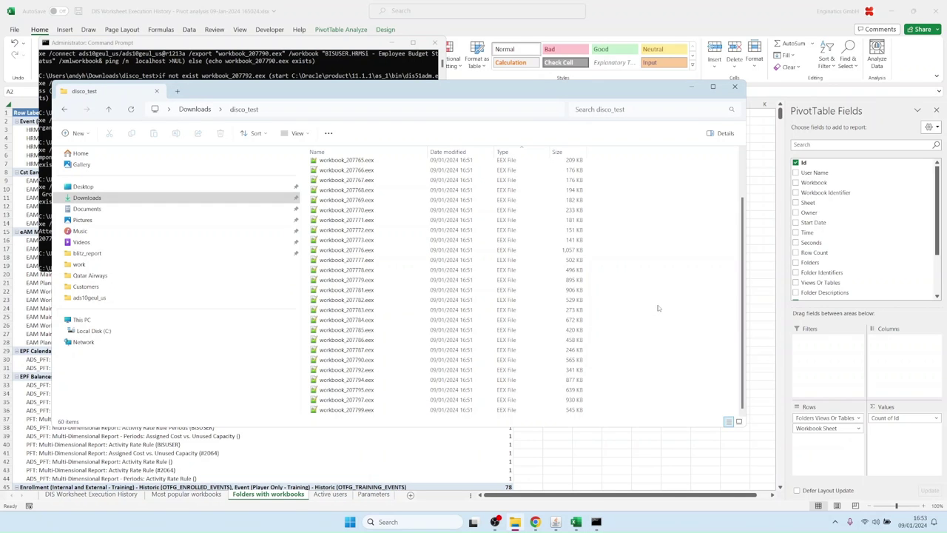
{"action": "left_click", "coordinate": [200, 65]}
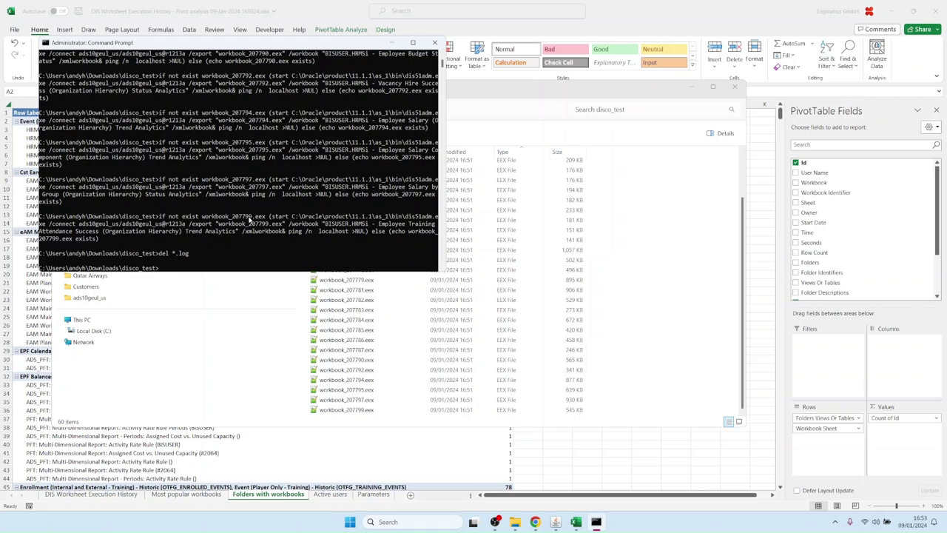
{"action": "left_click", "coordinate": [705, 331]}
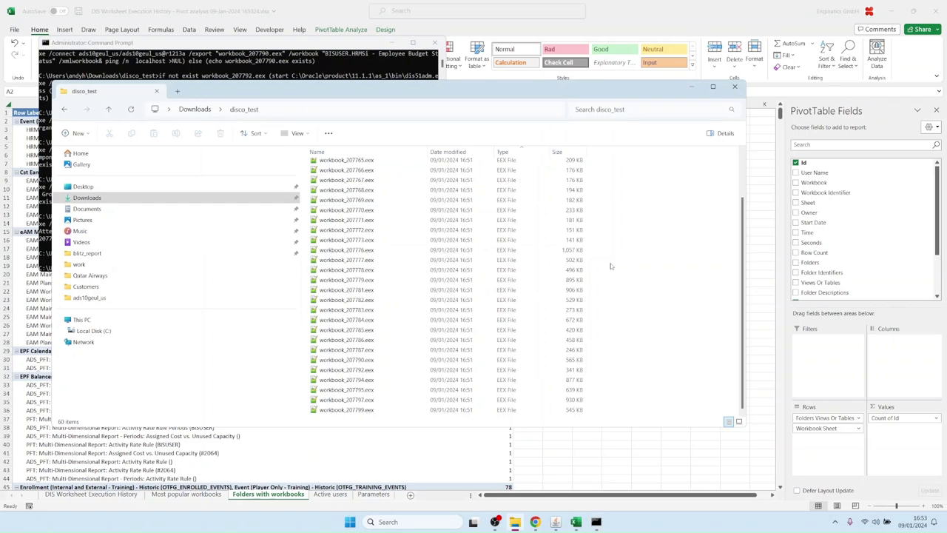
{"action": "key", "text": "ctrl+a"}
{"action": "left_click", "coordinate": [373, 262]}
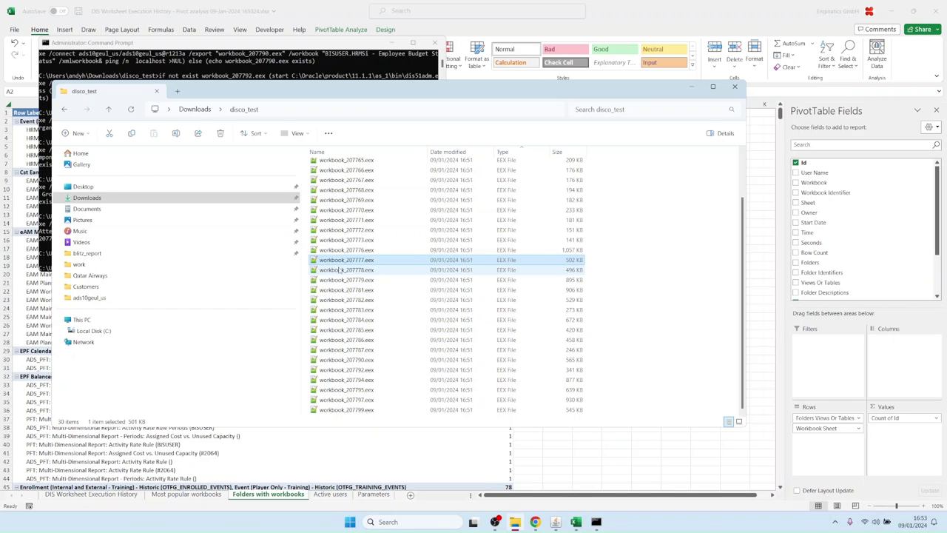
Compress all files of the ads10geul_us folder in Downloads into a ZIP archive named workbooks
{"action": "left_click", "coordinate": [194, 109]}
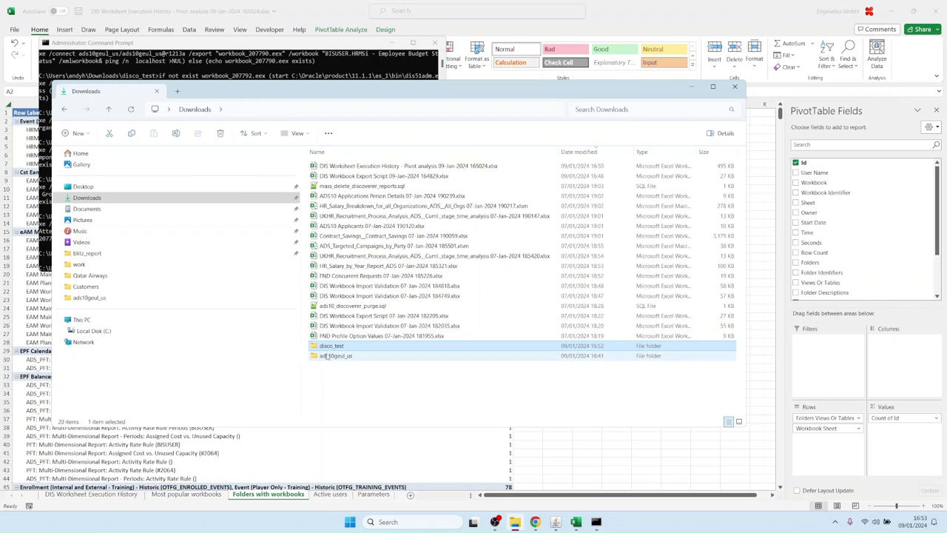
{"action": "double_click", "coordinate": [329, 356]}
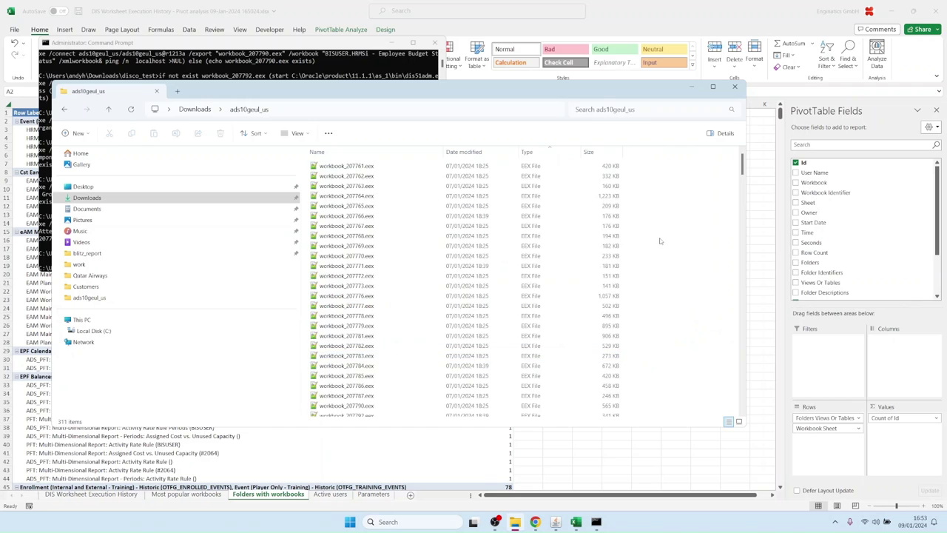
{"action": "key", "text": "ctrl+a"}
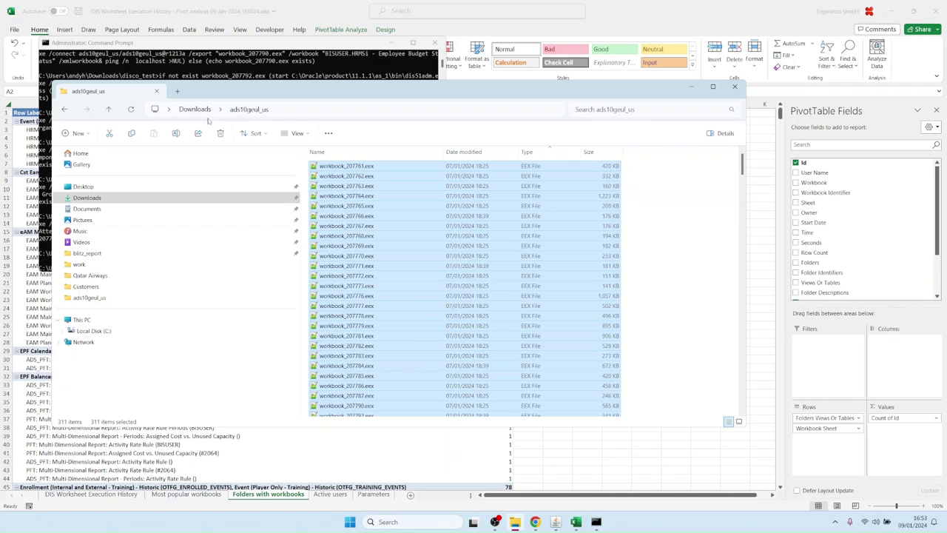
{"action": "right_click", "coordinate": [361, 198]}
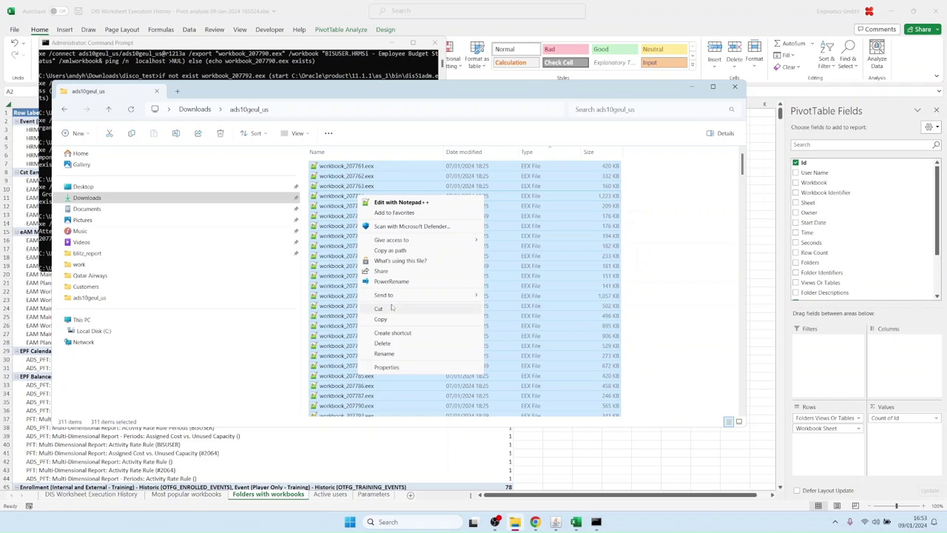
{"action": "mouse_move", "coordinate": [444, 296]}
{"action": "left_click", "coordinate": [494, 310]}
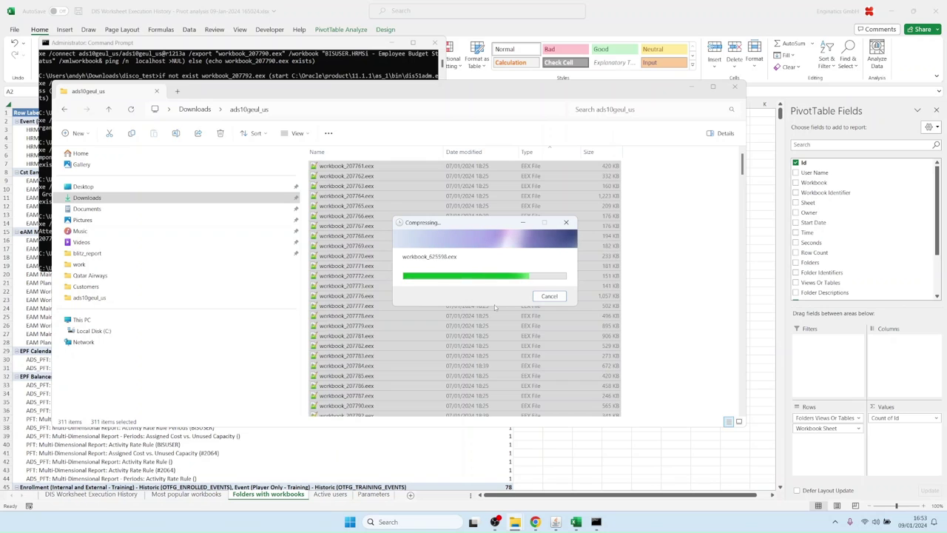
{"action": "type", "text": "wor"}
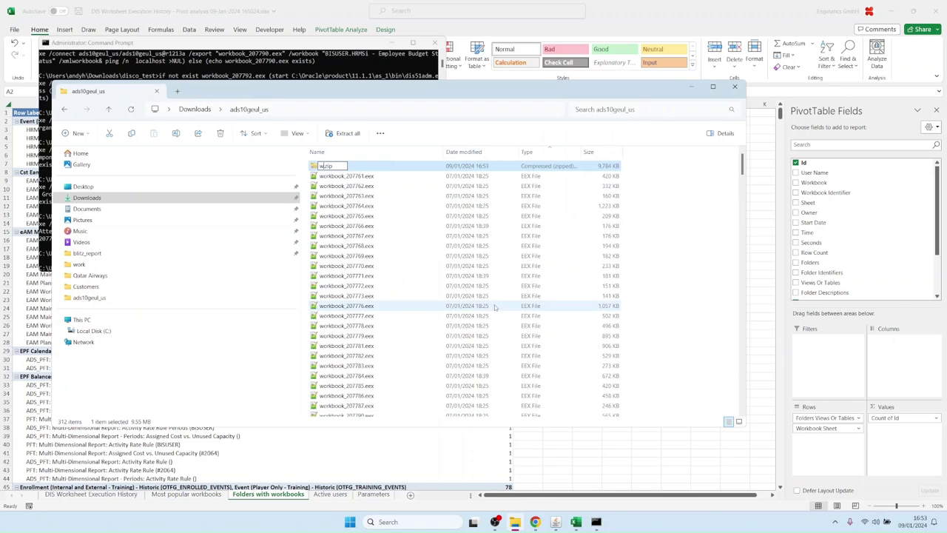
{"action": "type", "text": "kbooks"}
{"action": "key", "text": "Return"}
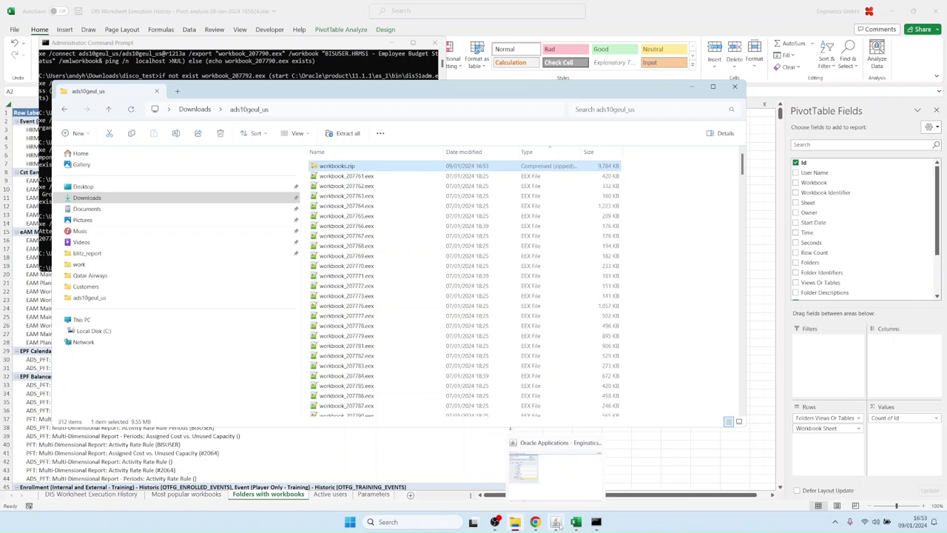
Switch to Oracle Applications and start an XML Upload import from the Blitz Reports setup
{"action": "left_click", "coordinate": [565, 523]}
{"action": "left_click", "coordinate": [217, 49]}
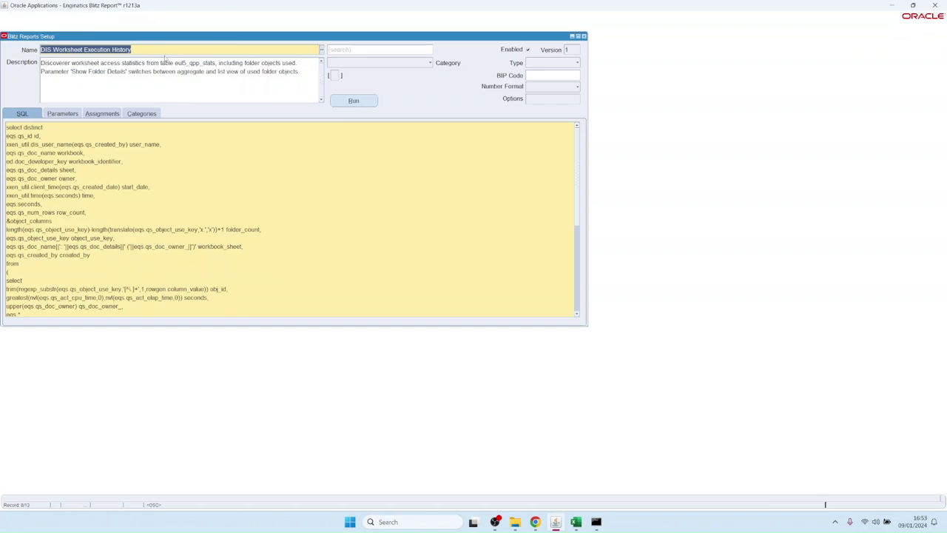
{"action": "left_click", "coordinate": [68, 16]}
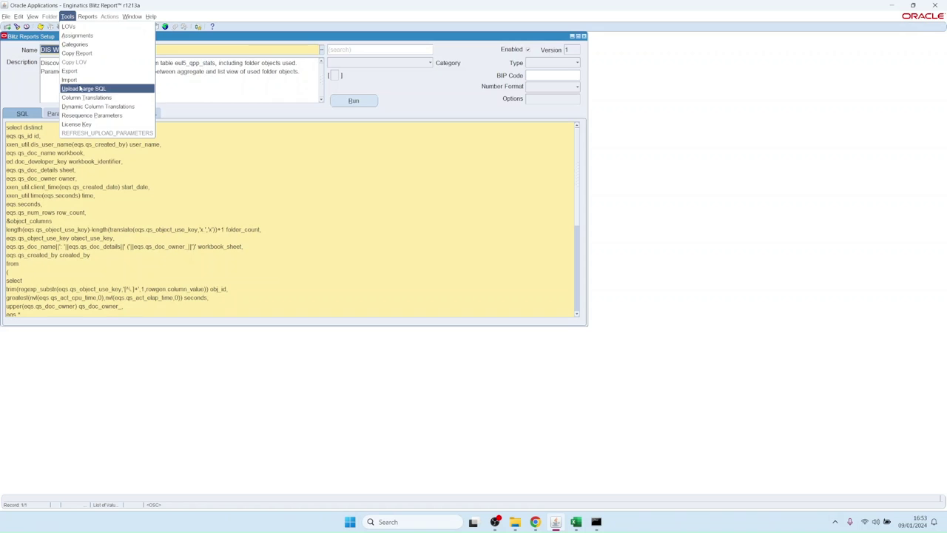
{"action": "left_click", "coordinate": [77, 79]}
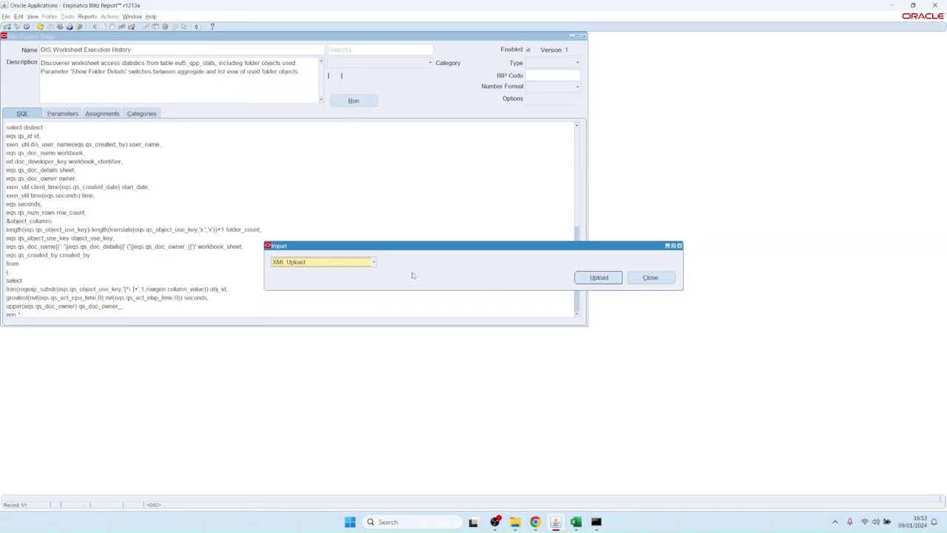
{"action": "left_click", "coordinate": [375, 263]}
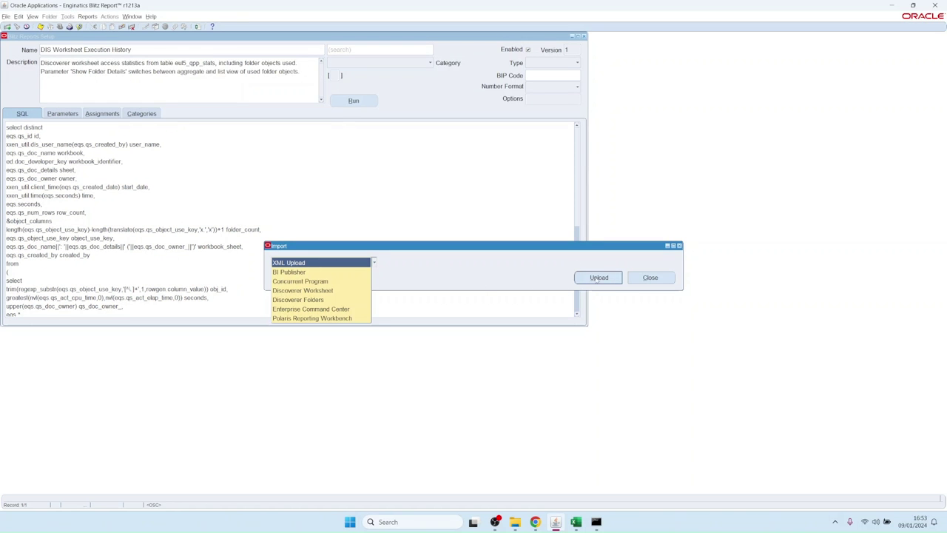
{"action": "left_click", "coordinate": [597, 278]}
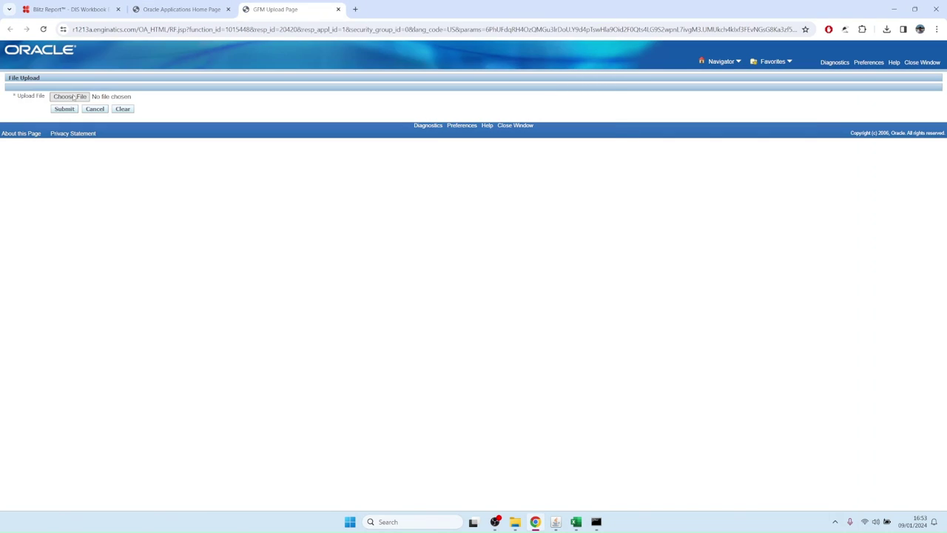
Submit workbooks.zip for upload, close the upload page and acknowledge the upload note in Oracle Applications
{"action": "left_click", "coordinate": [74, 96]}
{"action": "left_click", "coordinate": [202, 83]}
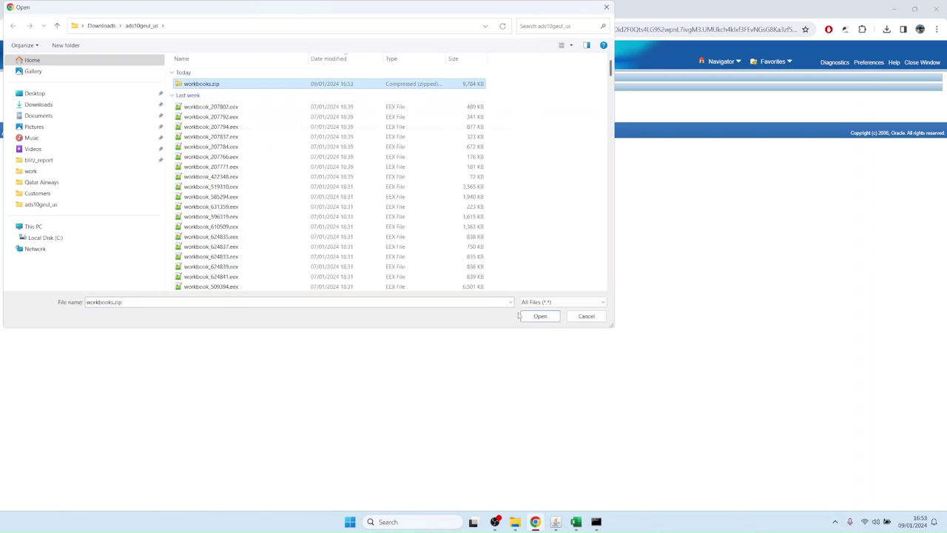
{"action": "left_click", "coordinate": [532, 316]}
{"action": "left_click", "coordinate": [64, 109]}
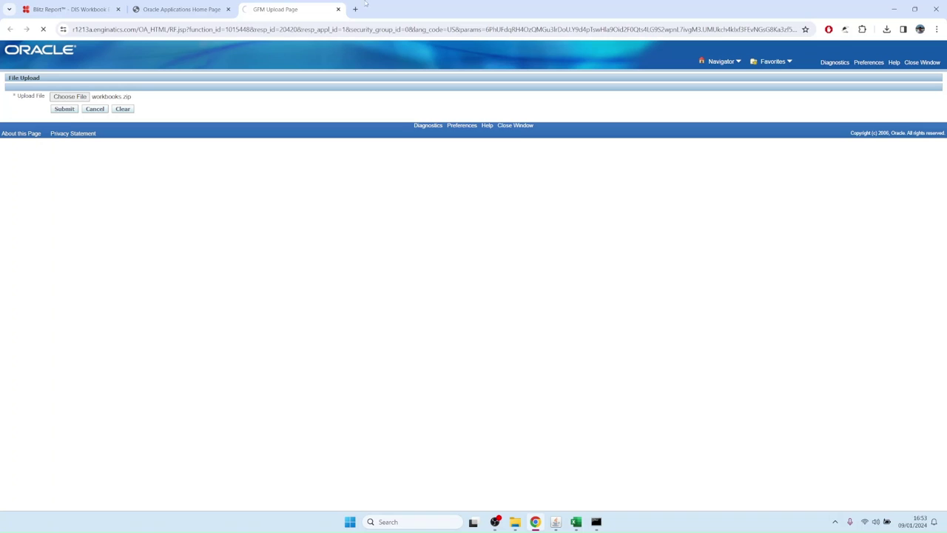
{"action": "left_click", "coordinate": [338, 9]}
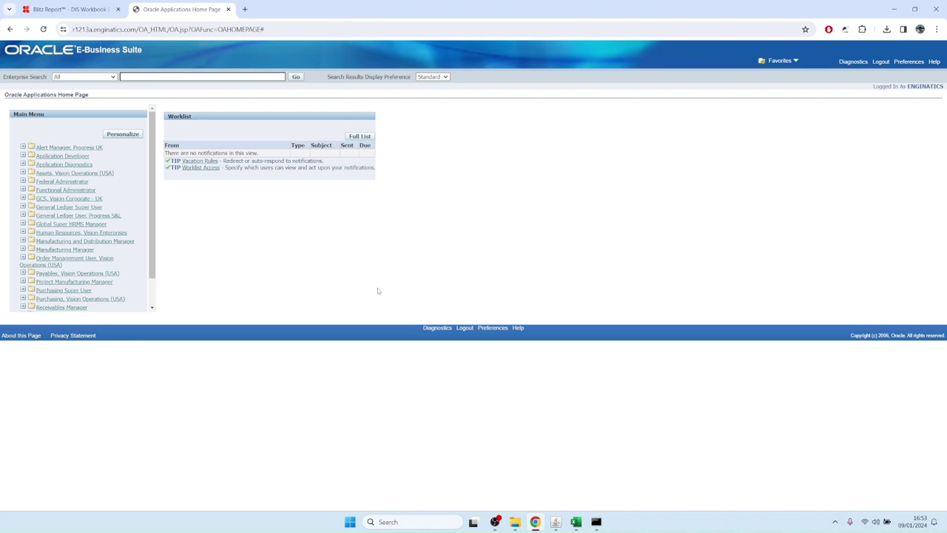
{"action": "left_click", "coordinate": [555, 522]}
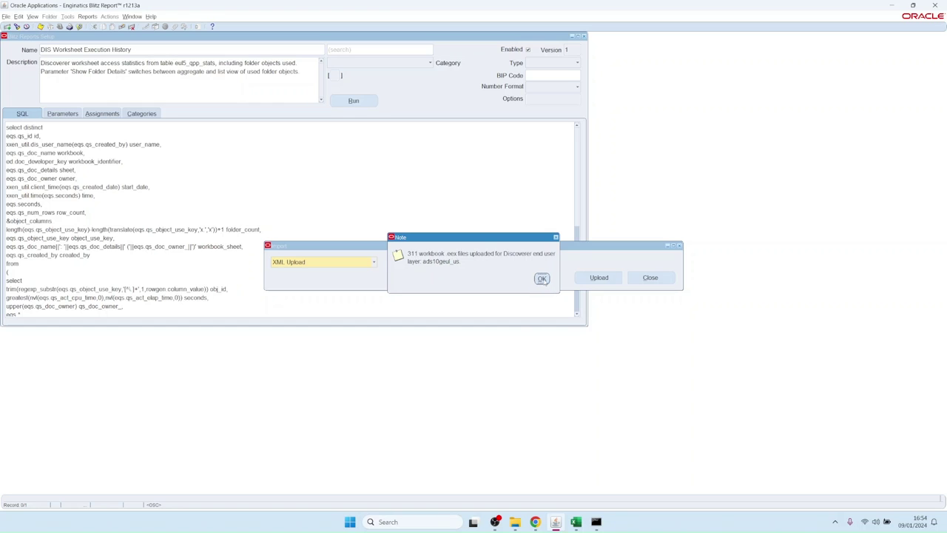
{"action": "left_click", "coordinate": [542, 279]}
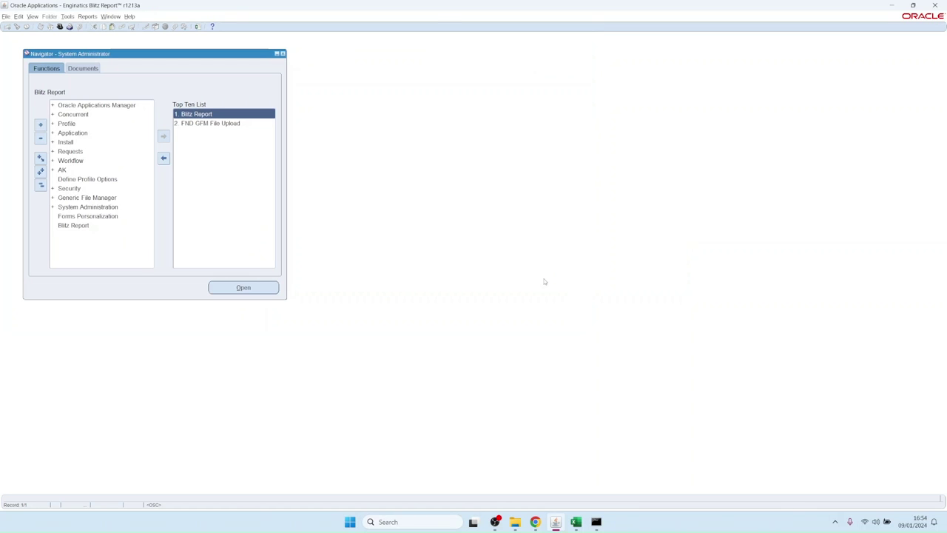
Start a new single concurrent request for the Blitz Report Discoverer Import program
{"action": "left_click", "coordinate": [32, 16]}
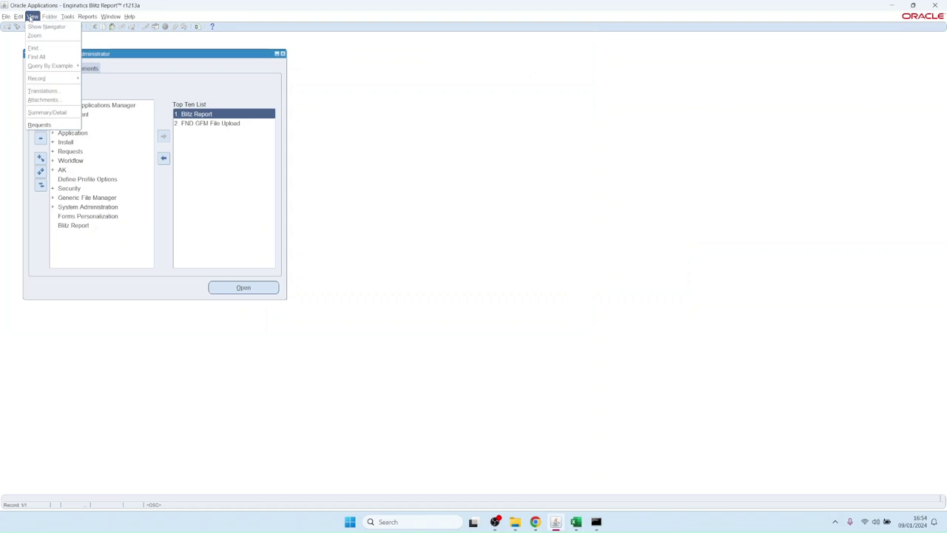
{"action": "left_click", "coordinate": [41, 125]}
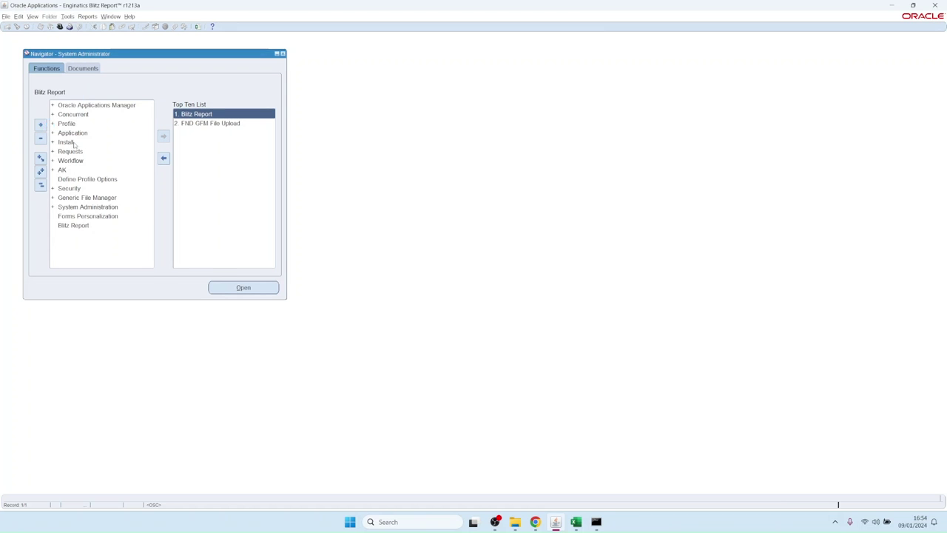
{"action": "left_click", "coordinate": [82, 254]}
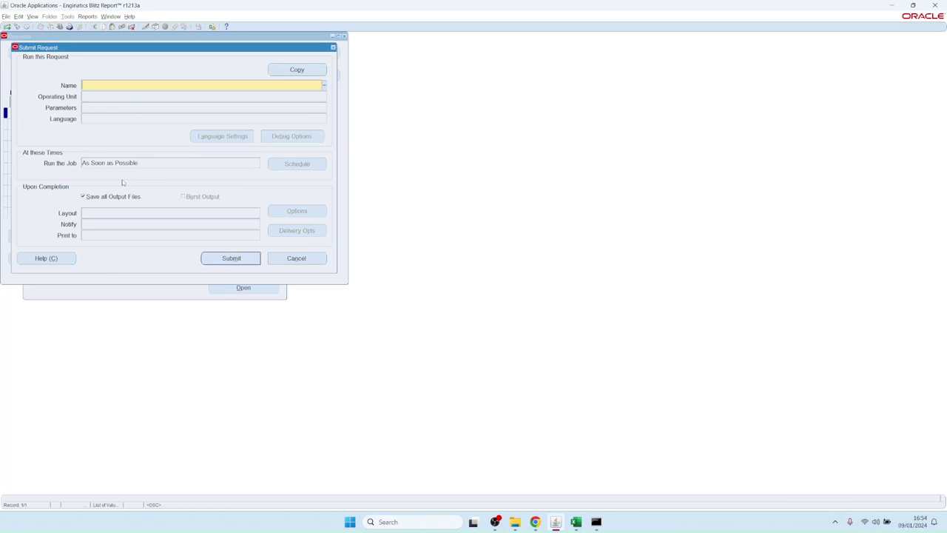
{"action": "type", "text": "Blitz%"}
{"action": "key", "text": "Tab"}
{"action": "key", "text": "Down"}
{"action": "key", "text": "Down"}
{"action": "key", "text": "Return"}
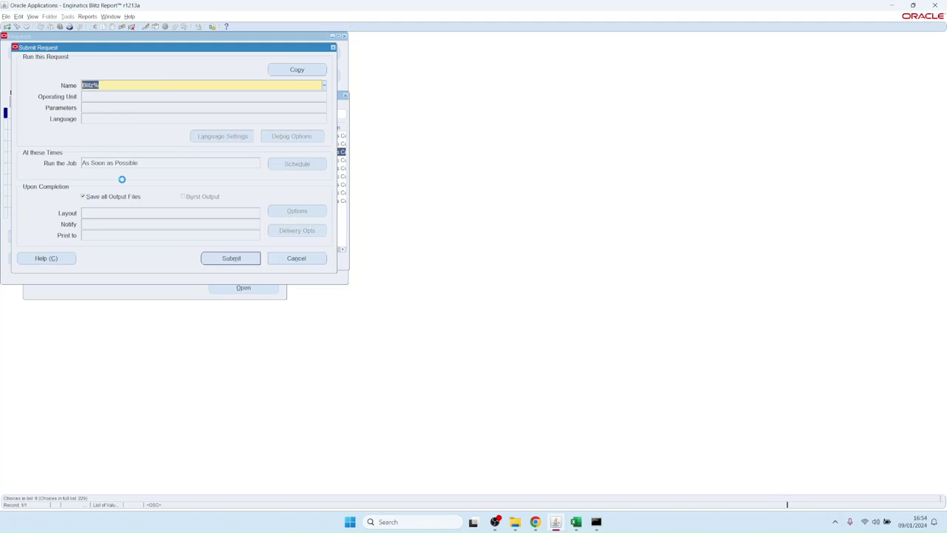
Clear the history days, set History Date From to 01-JAN-2004 and Report Name Prefix to ADS10, and accept the parameters
{"action": "double_click", "coordinate": [402, 239]}
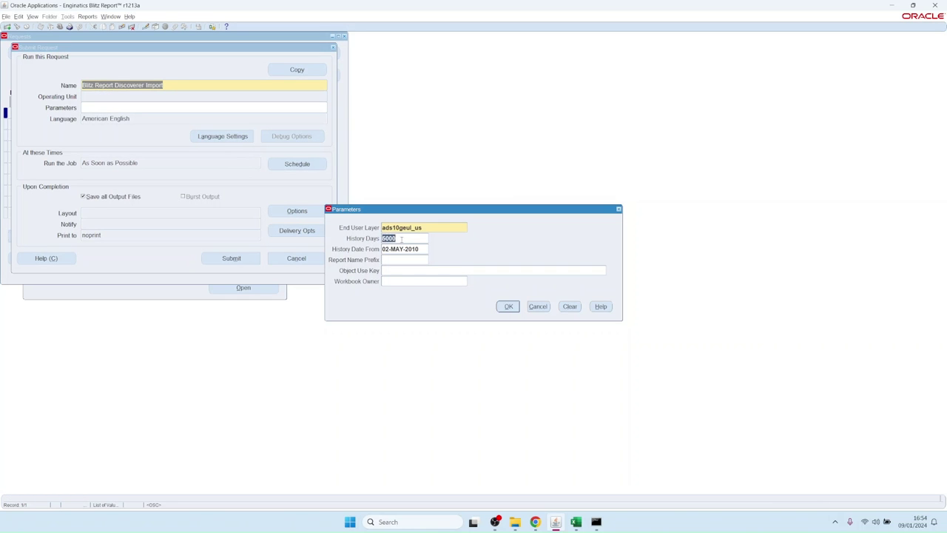
{"action": "key", "text": "BackSpace"}
{"action": "type", "text": "1jan04"}
{"action": "key", "text": "Tab"}
{"action": "type", "text": "ADS1"}
{"action": "left_click", "coordinate": [509, 308]}
Submit the import request without adding another, refresh the request list and close it
{"action": "left_click", "coordinate": [228, 259]}
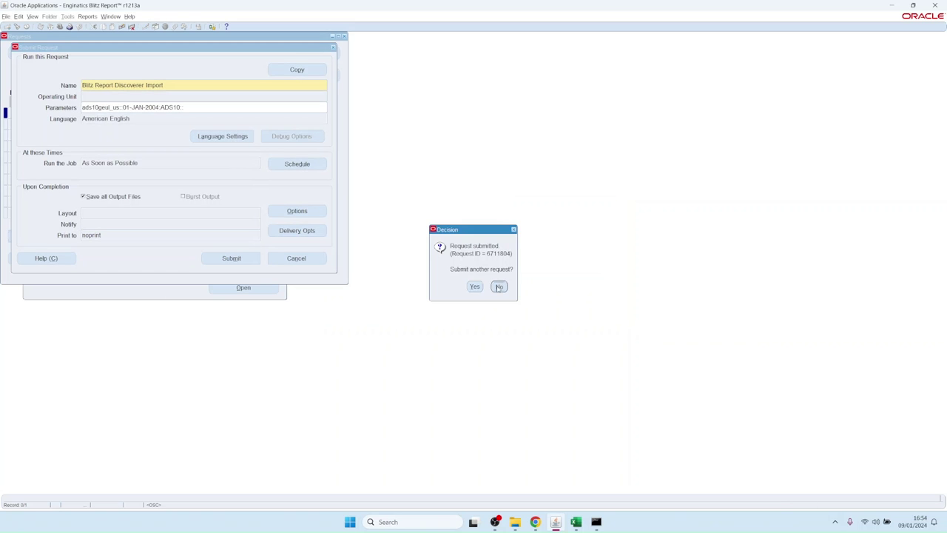
{"action": "left_click", "coordinate": [498, 286]}
{"action": "left_click", "coordinate": [285, 254]}
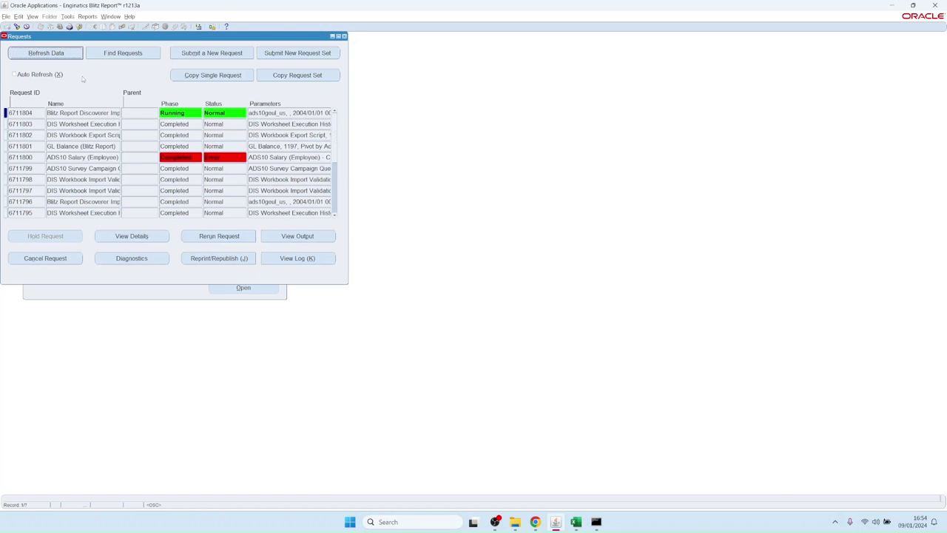
{"action": "left_click", "coordinate": [43, 53]}
{"action": "left_click", "coordinate": [344, 35]}
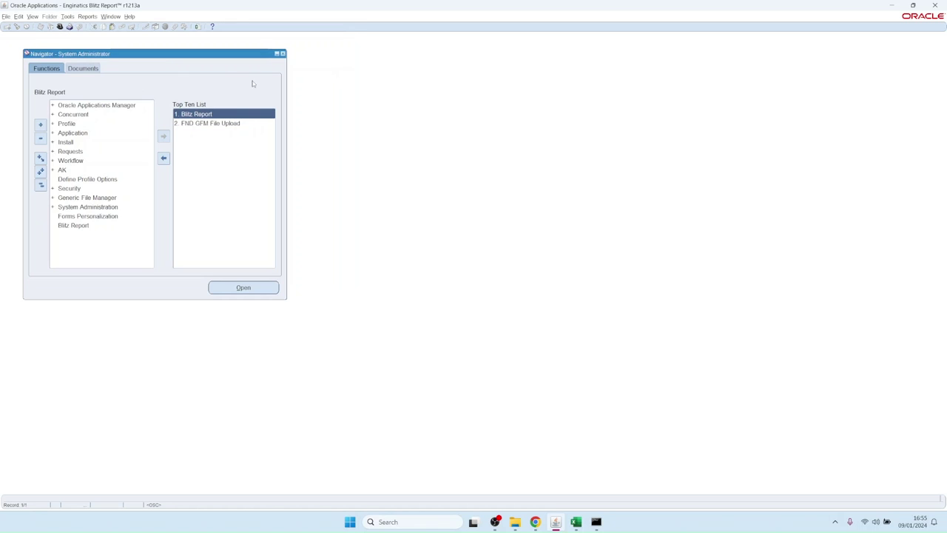
Run the DIS Workbook Import Validation report in Blitz Report for workbooks accessed after 01-JAN-2004 and open its Excel output
{"action": "double_click", "coordinate": [209, 115]}
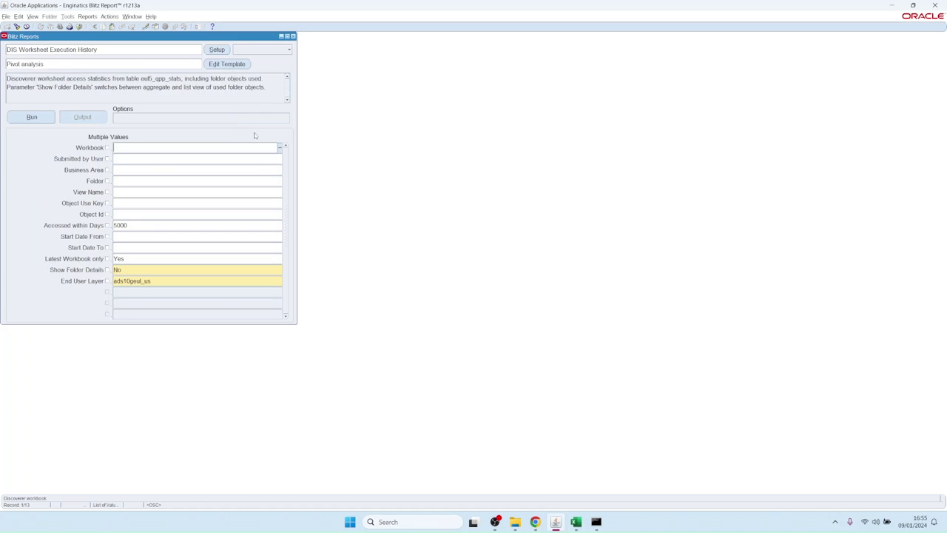
{"action": "key", "text": "ctrl+l"}
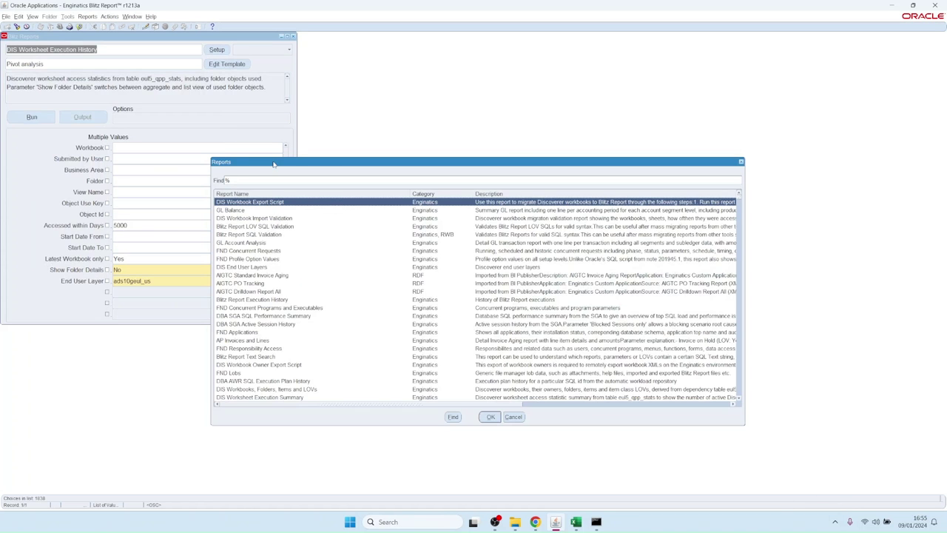
{"action": "key", "text": "Down"}
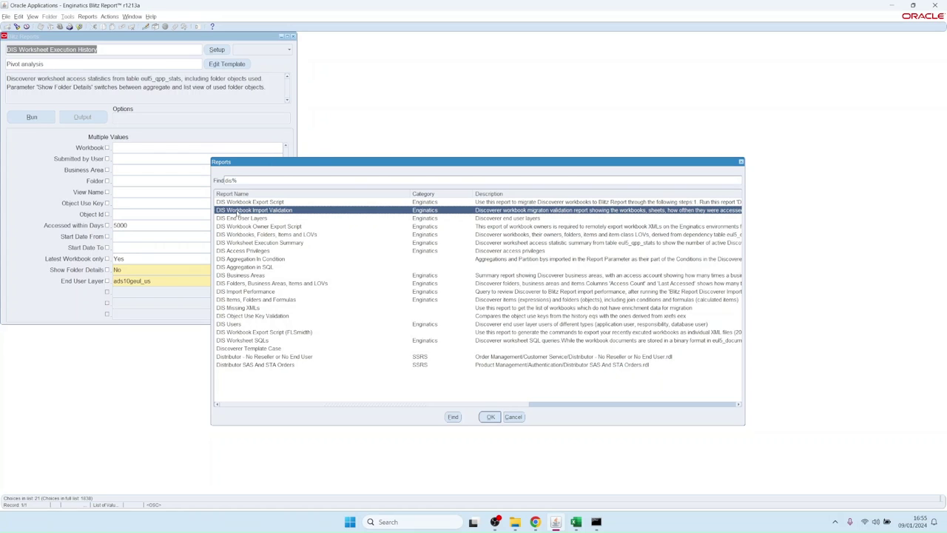
{"action": "double_click", "coordinate": [237, 211]}
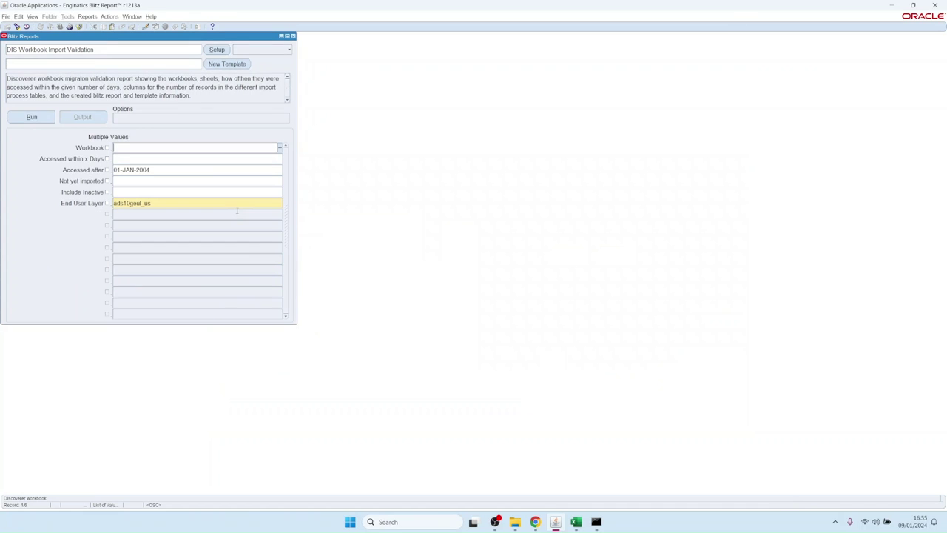
{"action": "left_click", "coordinate": [172, 170]}
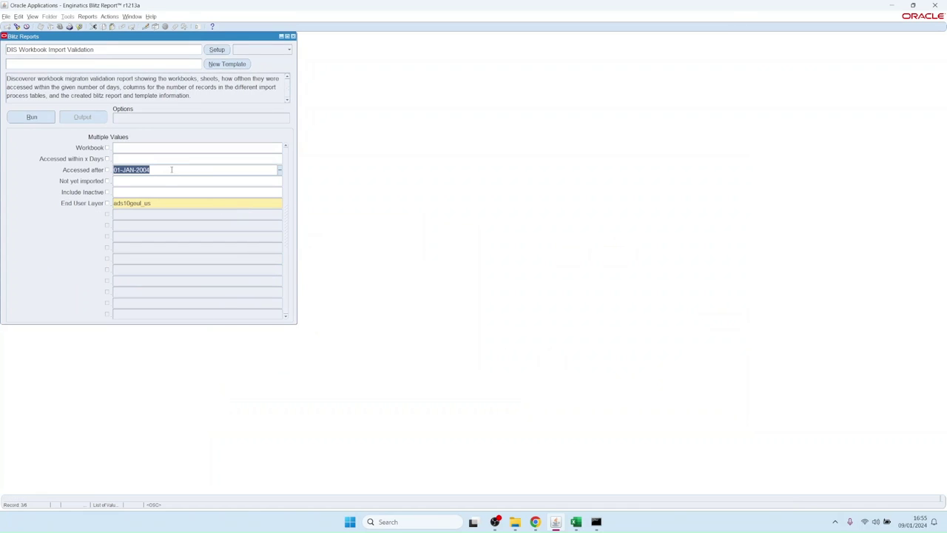
{"action": "left_click", "coordinate": [34, 118]}
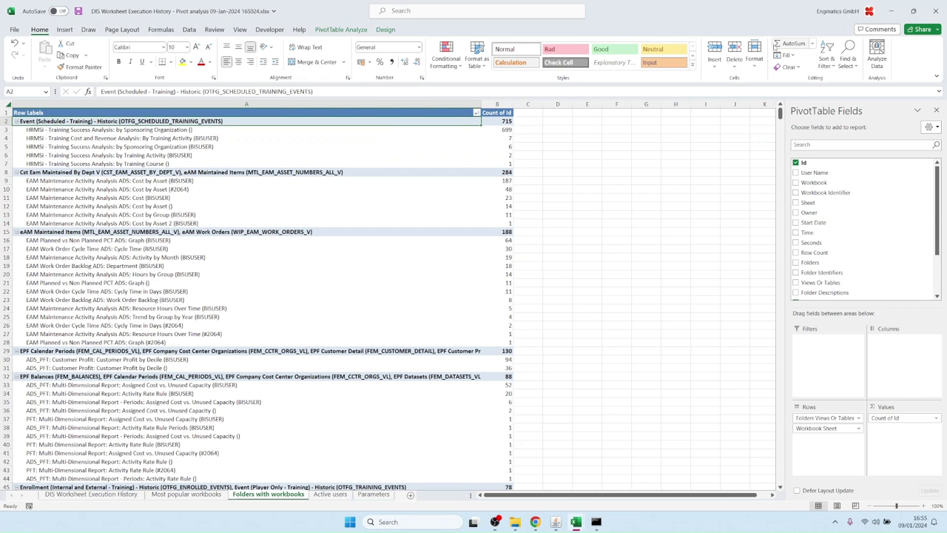
{"action": "left_click", "coordinate": [417, 207]}
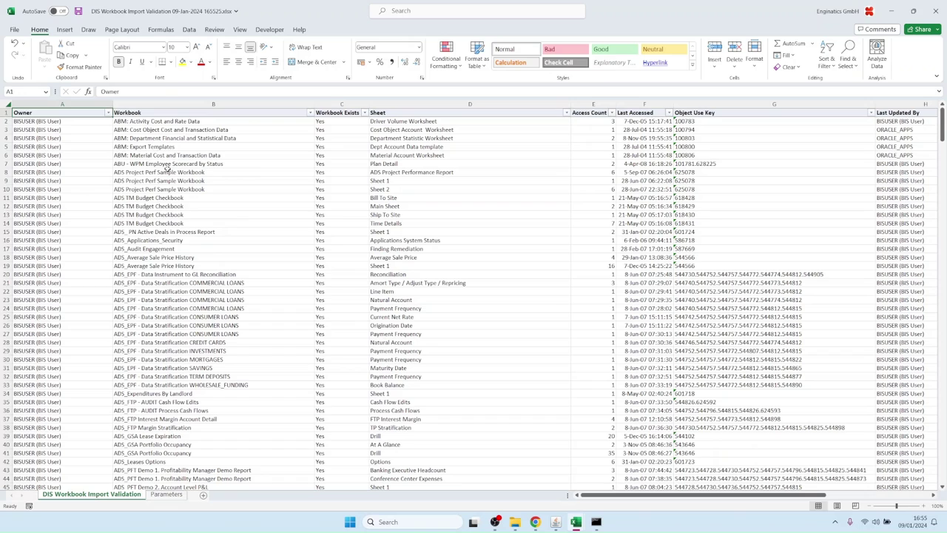
Examine the workbook names, sheet names, access counts and last accessed dates, especially for the second ADS_Average Sale Price History row
{"action": "left_click_drag", "start_coordinate": [167, 129], "coordinate": [170, 259]}
{"action": "left_click_drag", "start_coordinate": [404, 129], "coordinate": [404, 258]}
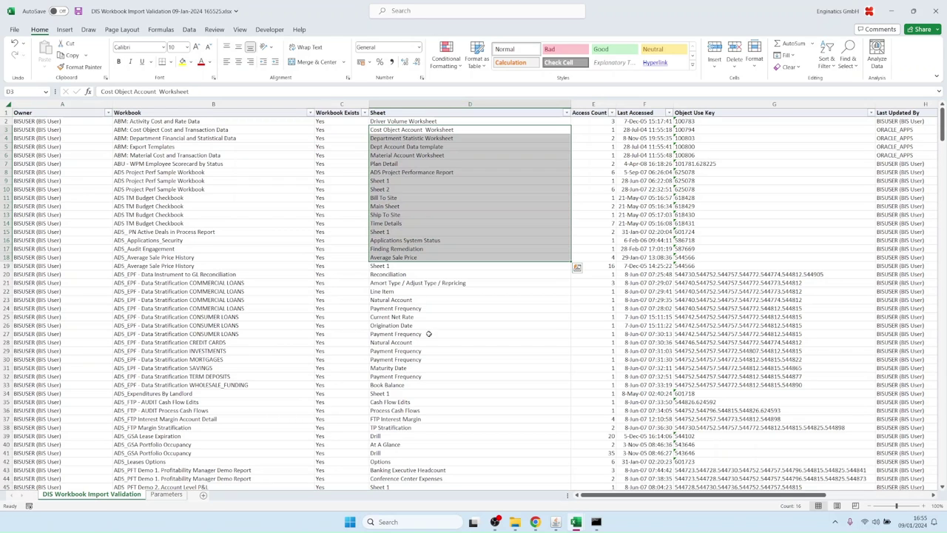
{"action": "left_click", "coordinate": [454, 327]}
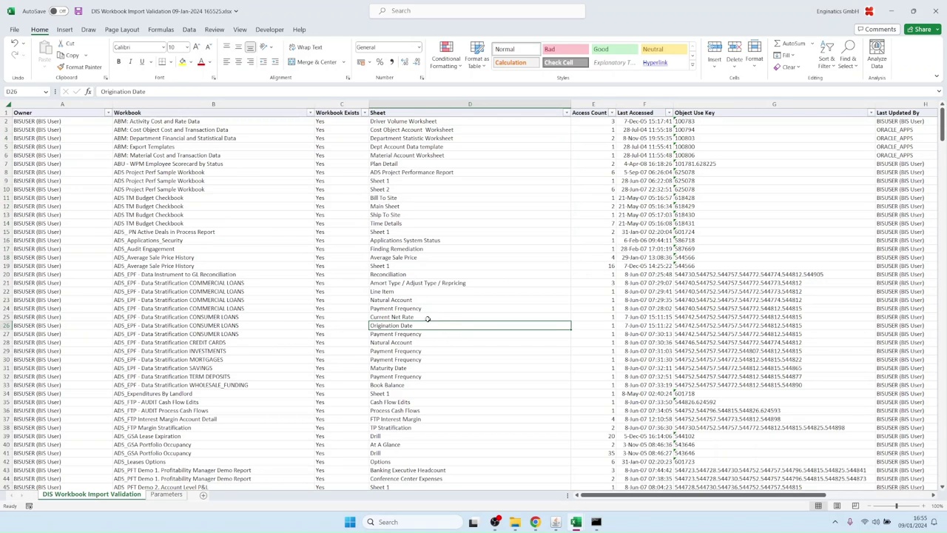
{"action": "left_click", "coordinate": [387, 266]}
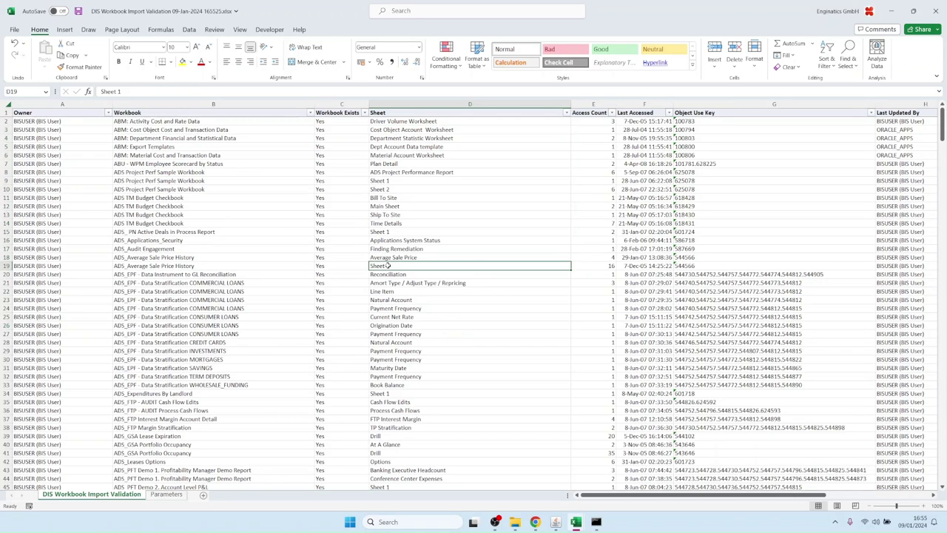
{"action": "left_click", "coordinate": [604, 268]}
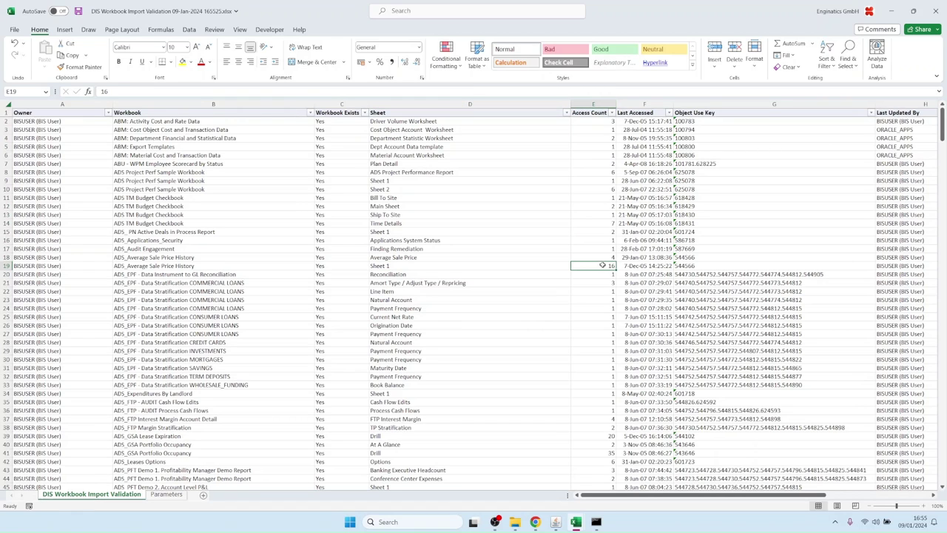
{"action": "left_click", "coordinate": [156, 267]}
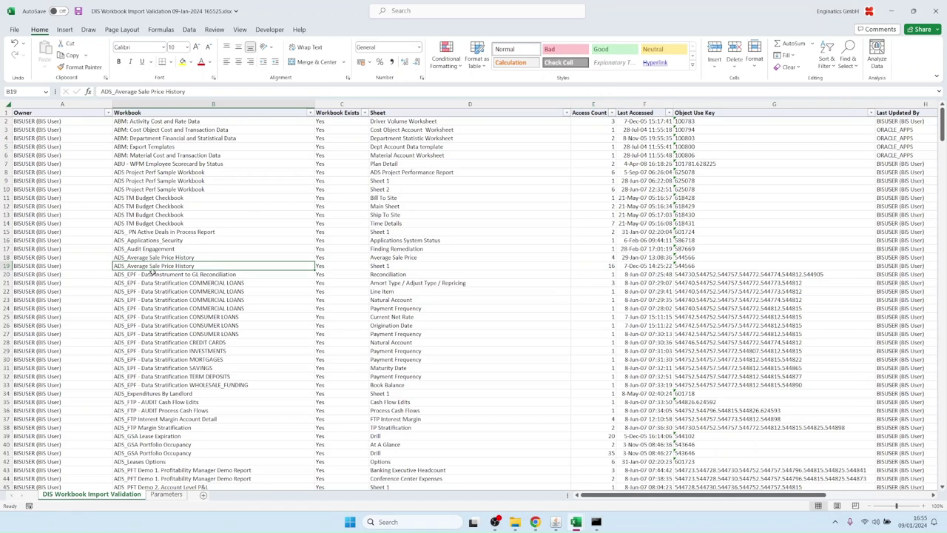
{"action": "left_click", "coordinate": [406, 264]}
{"action": "left_click", "coordinate": [606, 265]}
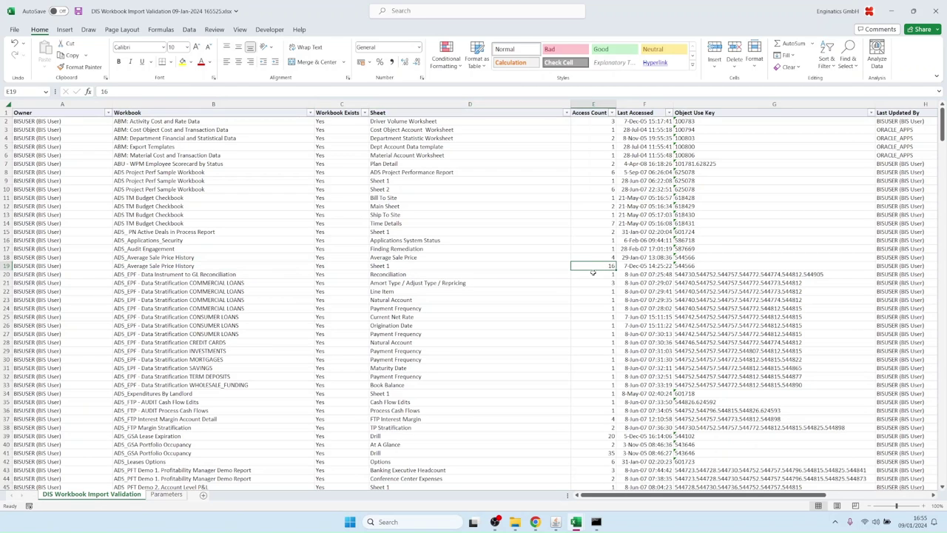
{"action": "left_click", "coordinate": [629, 265]}
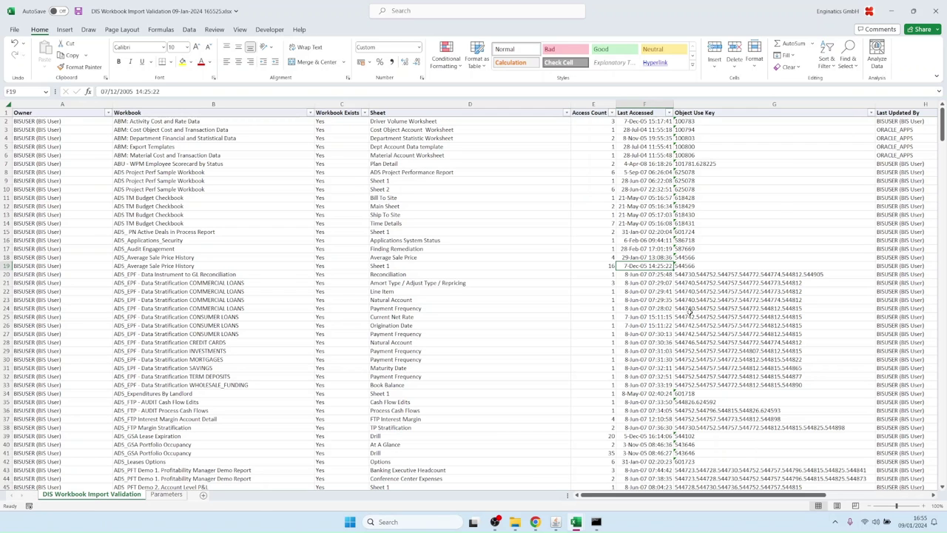
Review the remaining columns up to Template Description and check which values the Eex Uploaded column contains
{"action": "key", "text": "Right"}
{"action": "key", "text": "Right"}
{"action": "key", "text": "Right"}
{"action": "key", "text": "Right"}
{"action": "key", "text": "Right"}
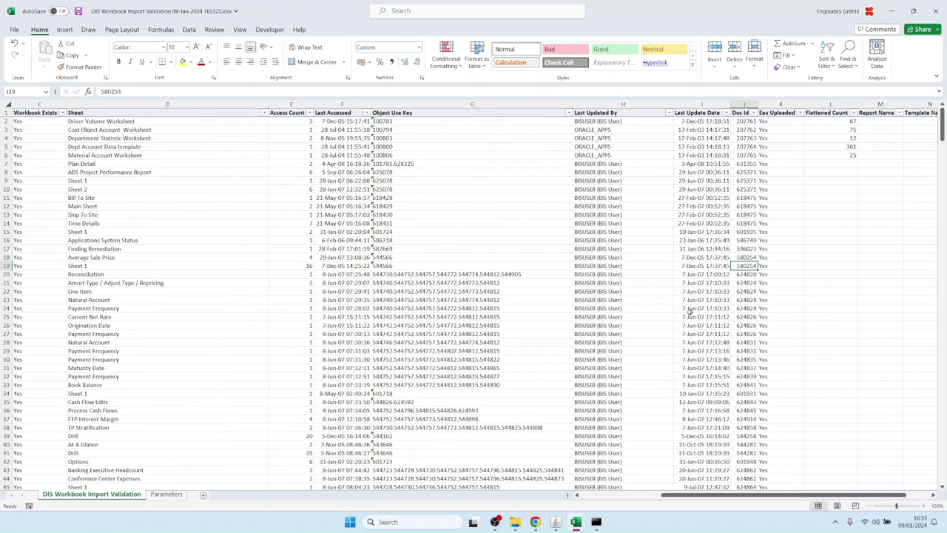
{"action": "key", "text": "Right"}
{"action": "key", "text": "Right"}
{"action": "key", "text": "Right"}
{"action": "key", "text": "Right"}
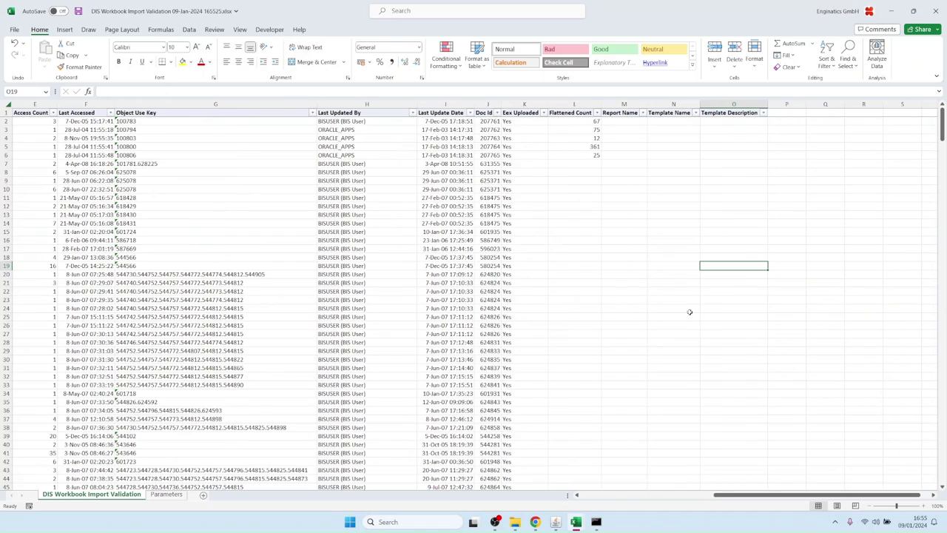
{"action": "left_click", "coordinate": [524, 104]}
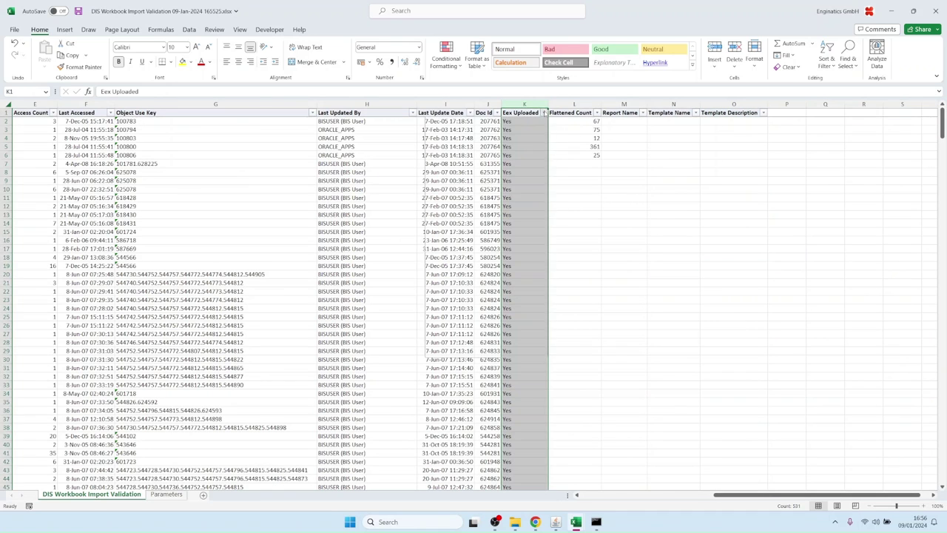
{"action": "left_click", "coordinate": [544, 112]}
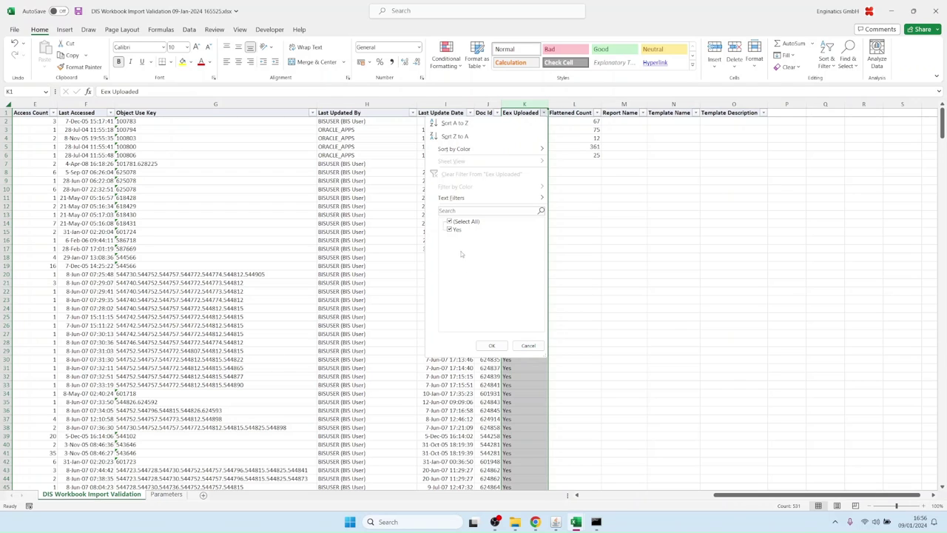
{"action": "left_click", "coordinate": [528, 345]}
Examine the Flattened Count column for workbooks with filled and with empty counts
{"action": "left_click", "coordinate": [580, 180]}
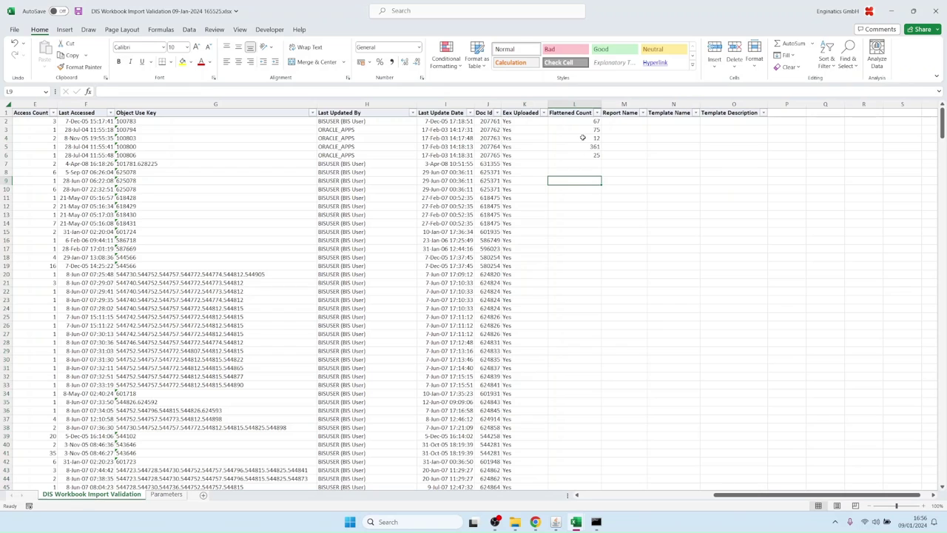
{"action": "left_click", "coordinate": [586, 128]}
{"action": "left_click_drag", "start_coordinate": [586, 129], "coordinate": [588, 148]}
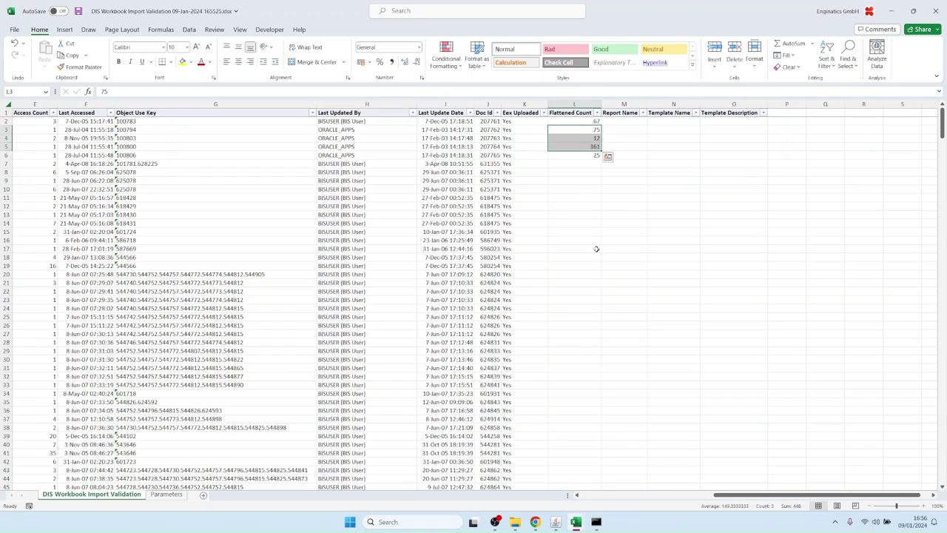
{"action": "scroll", "coordinate": [597, 301], "scroll_direction": "down", "scroll_amount": 20}
{"action": "scroll", "coordinate": [594, 296], "scroll_direction": "down", "scroll_amount": 20}
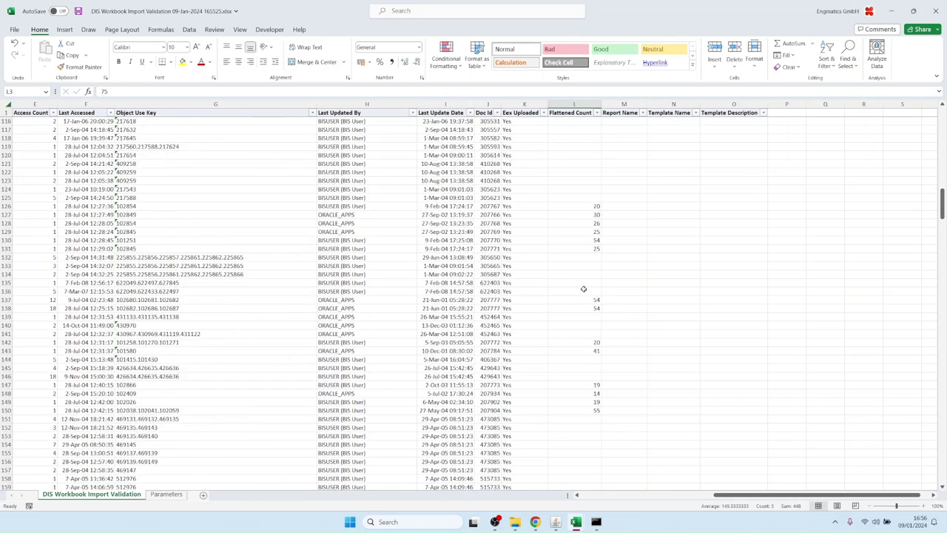
{"action": "scroll", "coordinate": [583, 151], "scroll_direction": "up", "scroll_amount": 4}
{"action": "left_click_drag", "start_coordinate": [578, 214], "coordinate": [583, 233]}
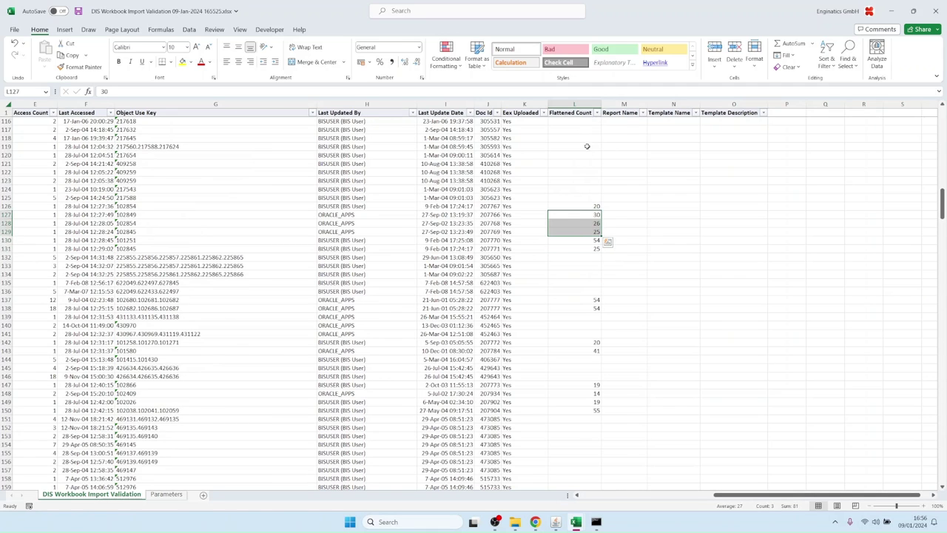
{"action": "left_click_drag", "start_coordinate": [577, 122], "coordinate": [573, 186]}
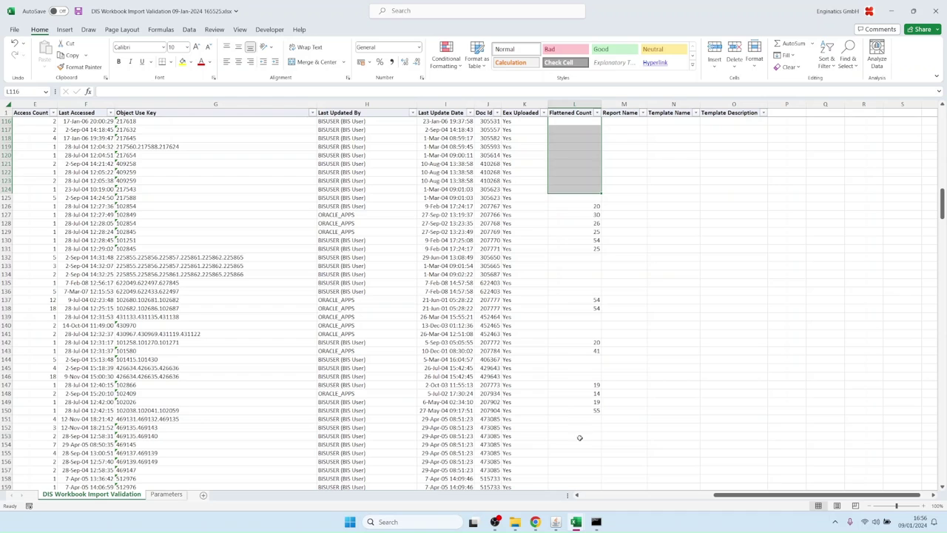
{"action": "left_click_drag", "start_coordinate": [580, 437], "coordinate": [581, 485]}
{"action": "scroll", "coordinate": [592, 356], "scroll_direction": "down", "scroll_amount": 10}
{"action": "left_click_drag", "start_coordinate": [590, 235], "coordinate": [580, 392]}
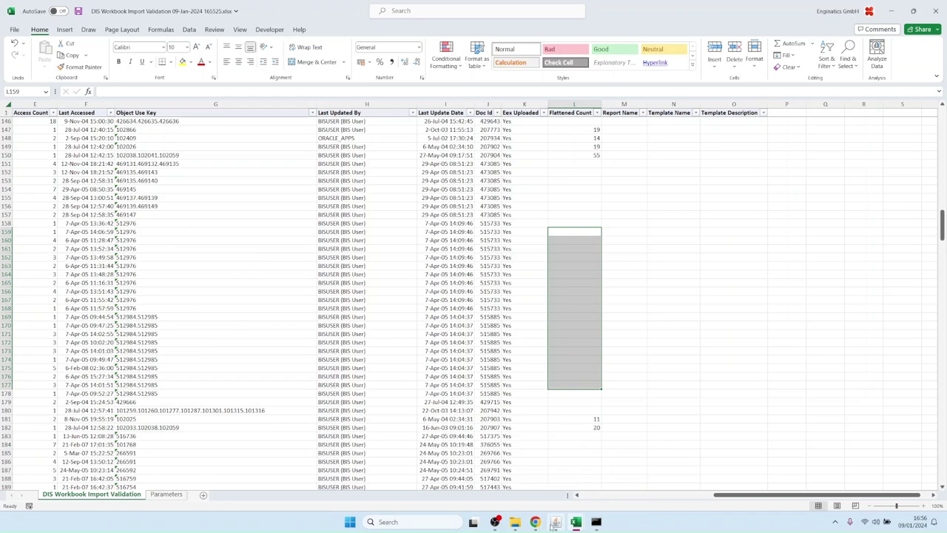
Switch to Oracle Applications, rerun the DIS Workbook Import Validation report and check the Flattened Count and Report Name columns in the new output
{"action": "left_click", "coordinate": [558, 523]}
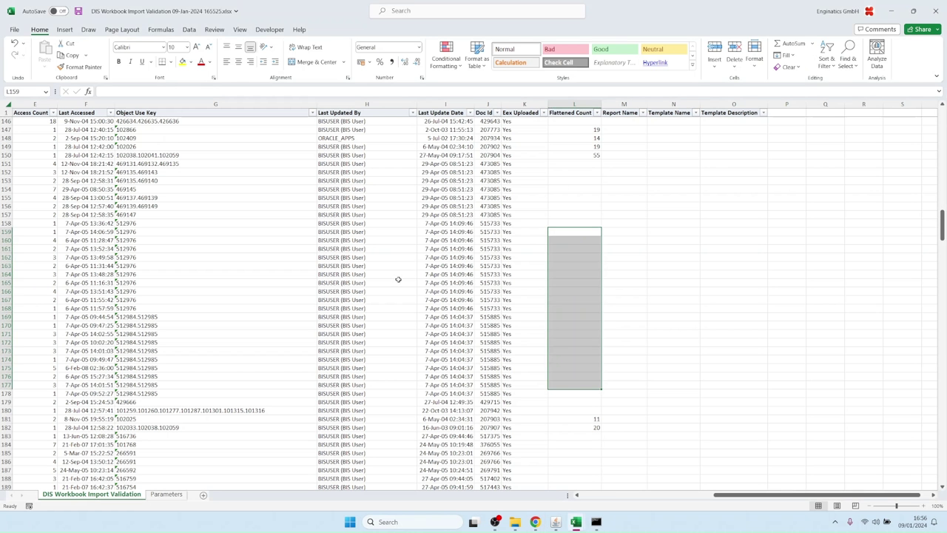
{"action": "left_click", "coordinate": [592, 181]}
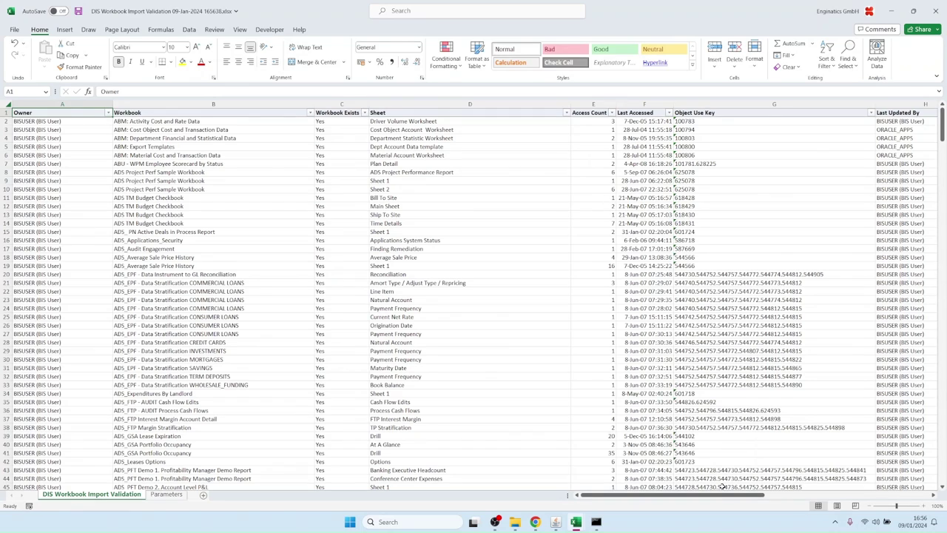
{"action": "left_click_drag", "start_coordinate": [722, 495], "coordinate": [859, 507]}
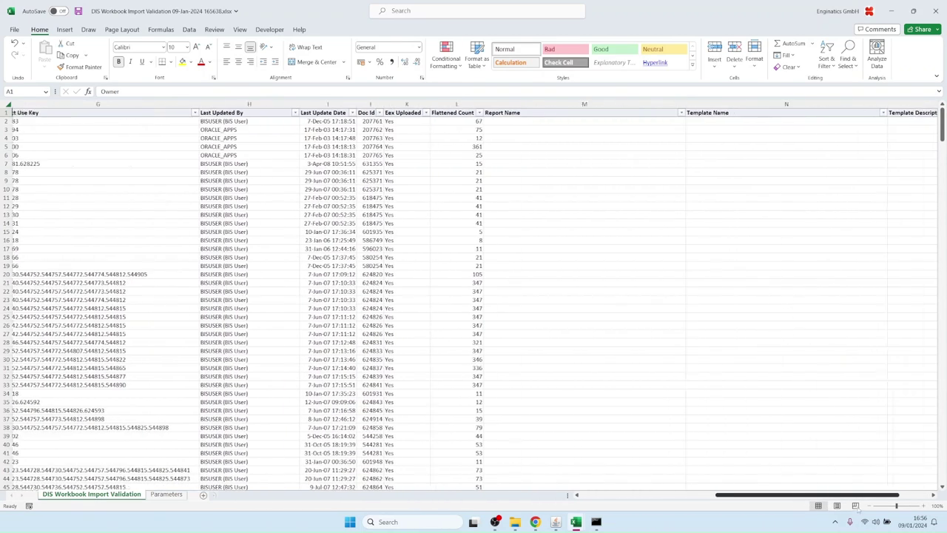
Examine the Flattened Count values and the report and template names of the imported ADS_Targeted Campaigns by Party workbook
{"action": "left_click_drag", "start_coordinate": [455, 155], "coordinate": [455, 419]}
{"action": "scroll", "coordinate": [459, 333], "scroll_direction": "down", "scroll_amount": 20}
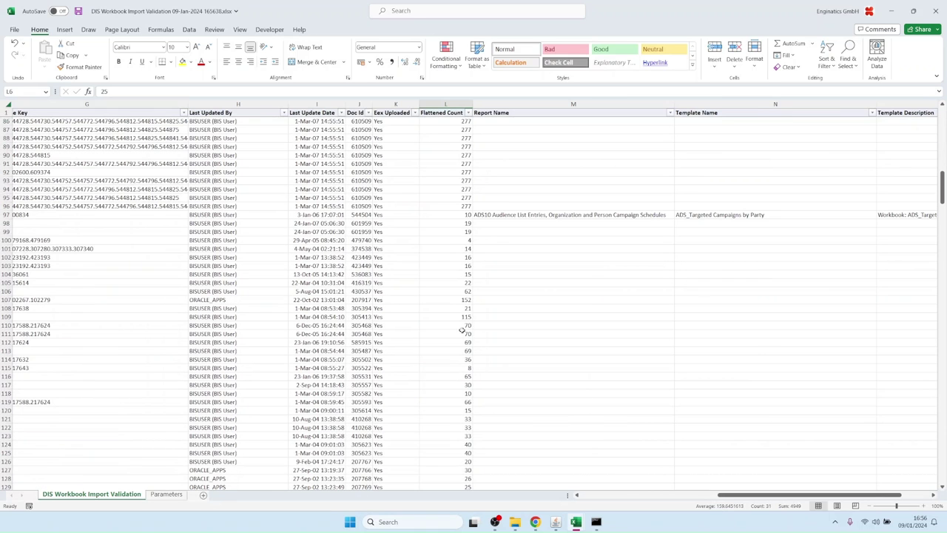
{"action": "left_click", "coordinate": [530, 215]}
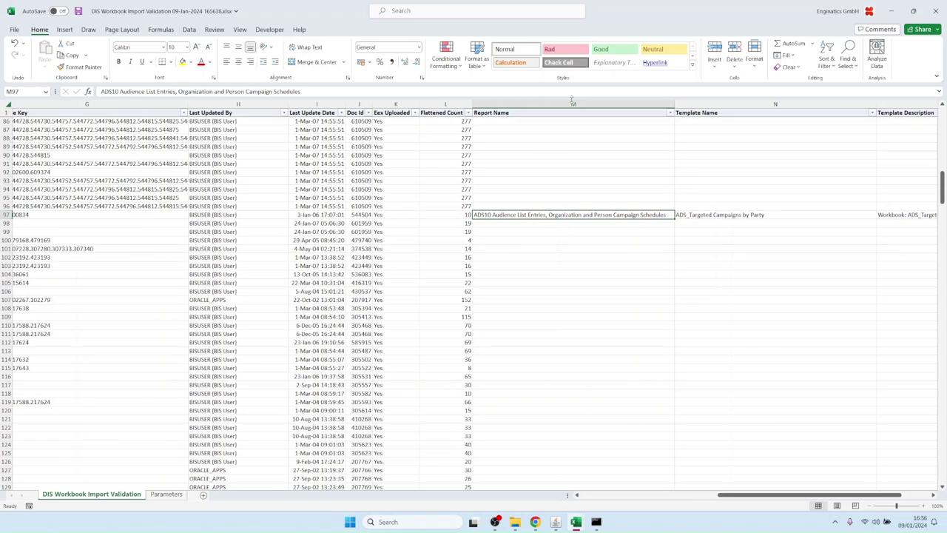
{"action": "left_click", "coordinate": [542, 154]}
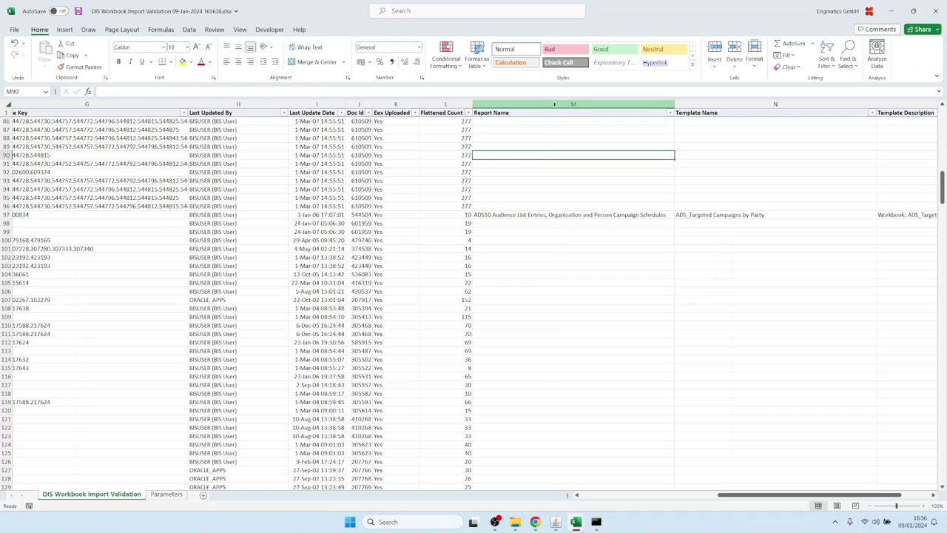
{"action": "left_click", "coordinate": [746, 214]}
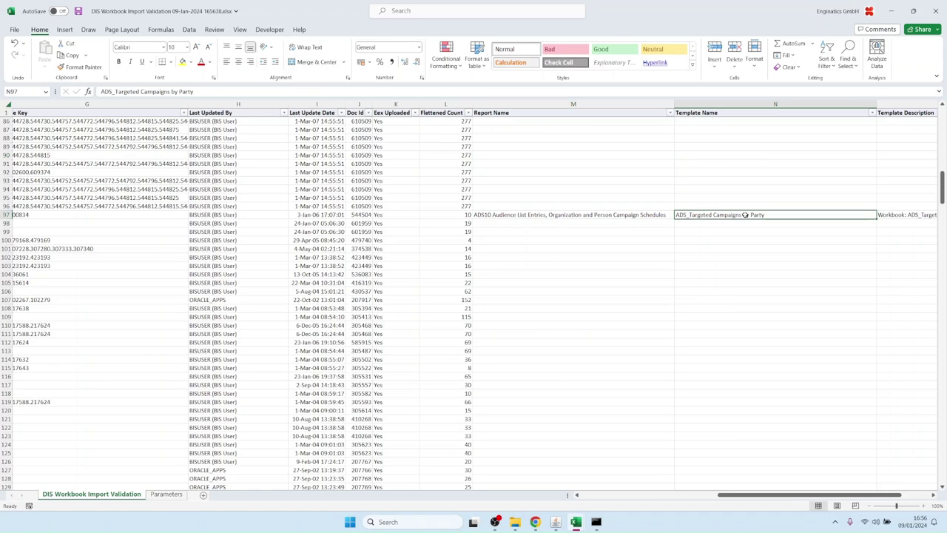
{"action": "scroll", "coordinate": [740, 299], "scroll_direction": "down", "scroll_amount": 10}
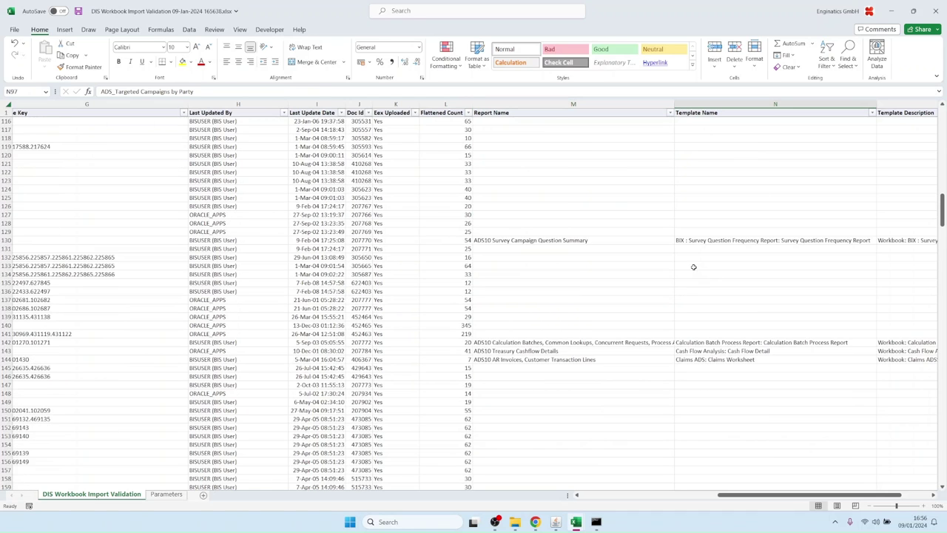
Trace the Calculation Batch Process Report row from its report name back to workbook and sheet, and across to Template Description
{"action": "left_click", "coordinate": [554, 343]}
{"action": "key", "text": "Left"}
{"action": "key", "text": "Left"}
{"action": "key", "text": "Left"}
{"action": "key", "text": "Left"}
{"action": "key", "text": "Left"}
{"action": "key", "text": "Left"}
{"action": "key", "text": "Left"}
{"action": "key", "text": "Left"}
{"action": "key", "text": "Left"}
{"action": "key", "text": "Left"}
{"action": "key", "text": "Left"}
{"action": "key", "text": "Left"}
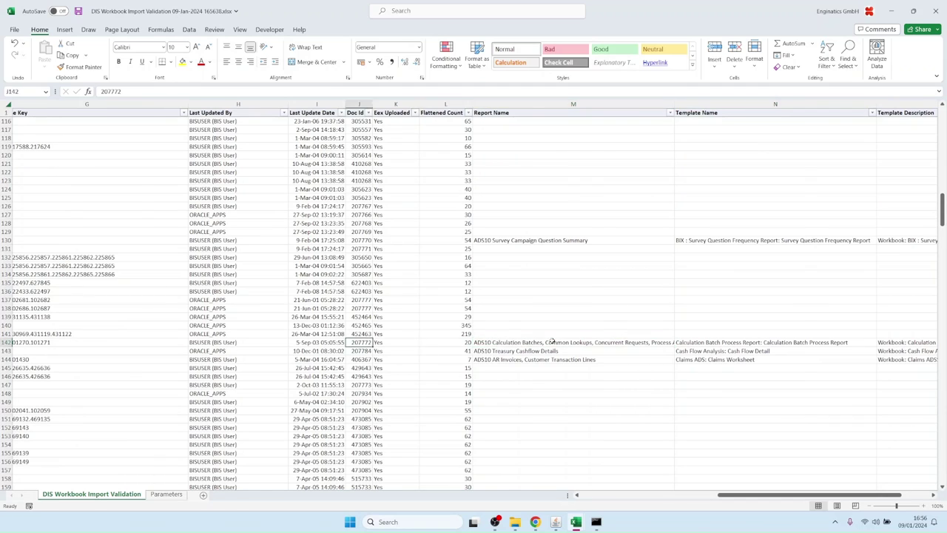
{"action": "key", "text": "Right"}
{"action": "key", "text": "Right"}
{"action": "key", "text": "Right"}
{"action": "key", "text": "Right"}
{"action": "key", "text": "Right"}
{"action": "key", "text": "Right"}
{"action": "key", "text": "Right"}
{"action": "key", "text": "Right"}
{"action": "key", "text": "Right"}
{"action": "key", "text": "Right"}
{"action": "key", "text": "Right"}
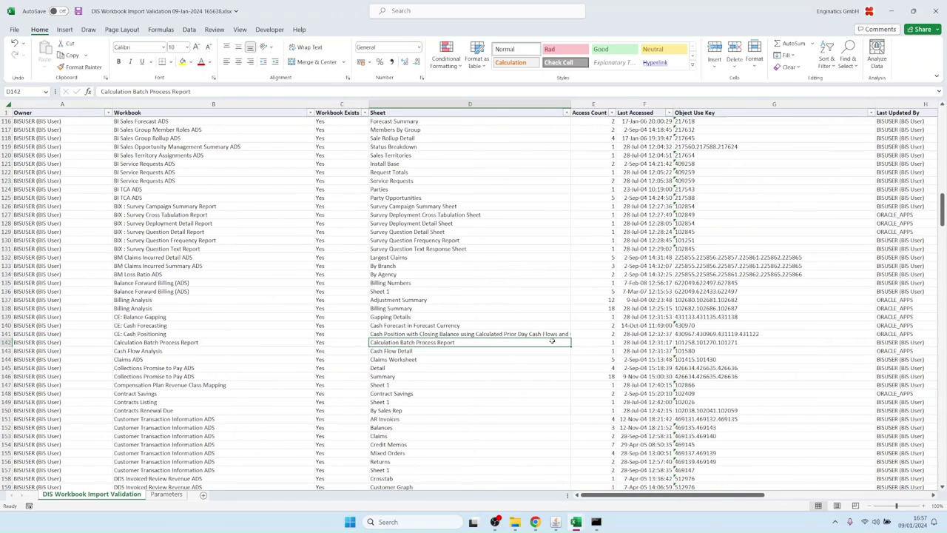
{"action": "key", "text": "Right"}
{"action": "key", "text": "Right"}
{"action": "key", "text": "Right"}
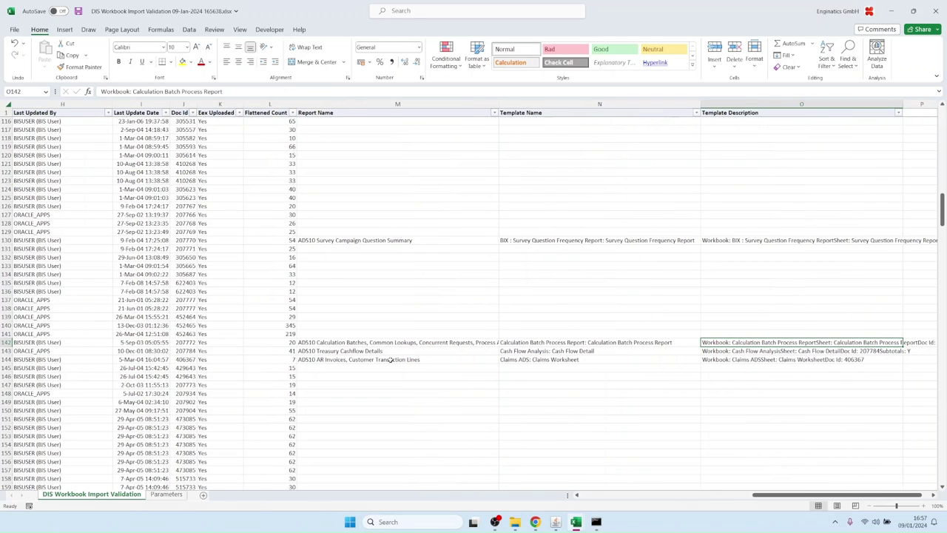
Review the full report name of the Calculation Batch Process Report row and the other ADS10 report names around it
{"action": "left_click", "coordinate": [372, 344]}
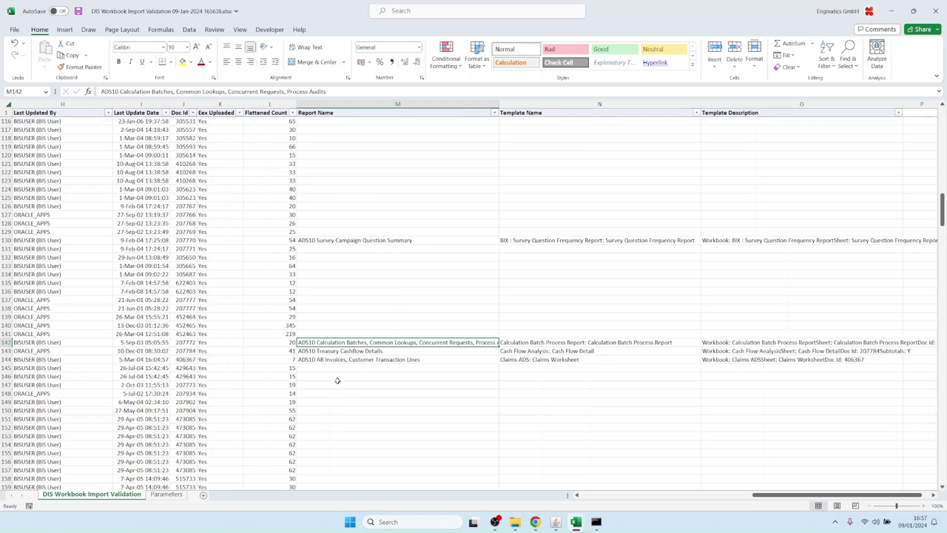
{"action": "scroll", "coordinate": [341, 380], "scroll_direction": "down", "scroll_amount": 8}
{"action": "scroll", "coordinate": [341, 381], "scroll_direction": "up", "scroll_amount": 12}
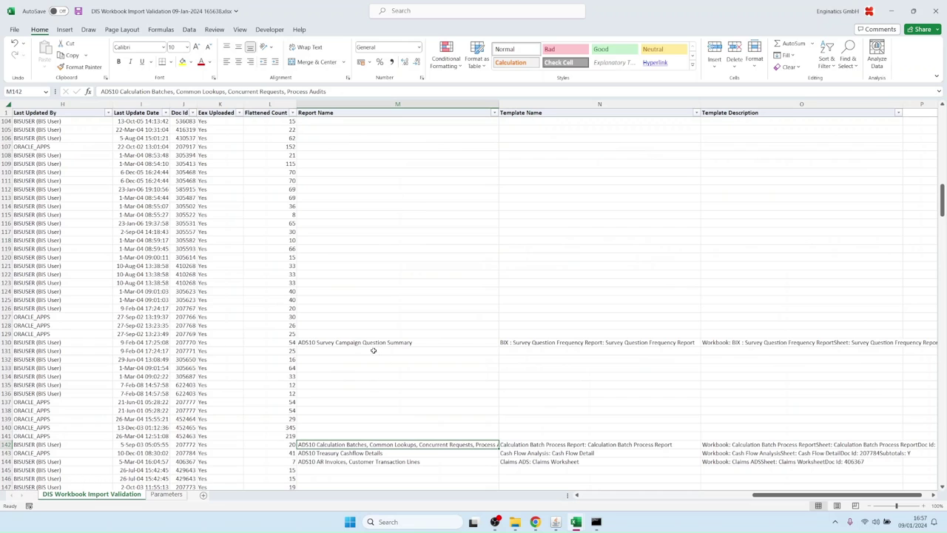
{"action": "left_click_drag", "start_coordinate": [371, 343], "coordinate": [374, 453]}
{"action": "left_click", "coordinate": [373, 445]}
Switch to Oracle Applications, check the report categories, and close and reopen the Blitz Report form to refresh them
{"action": "left_click", "coordinate": [556, 522]}
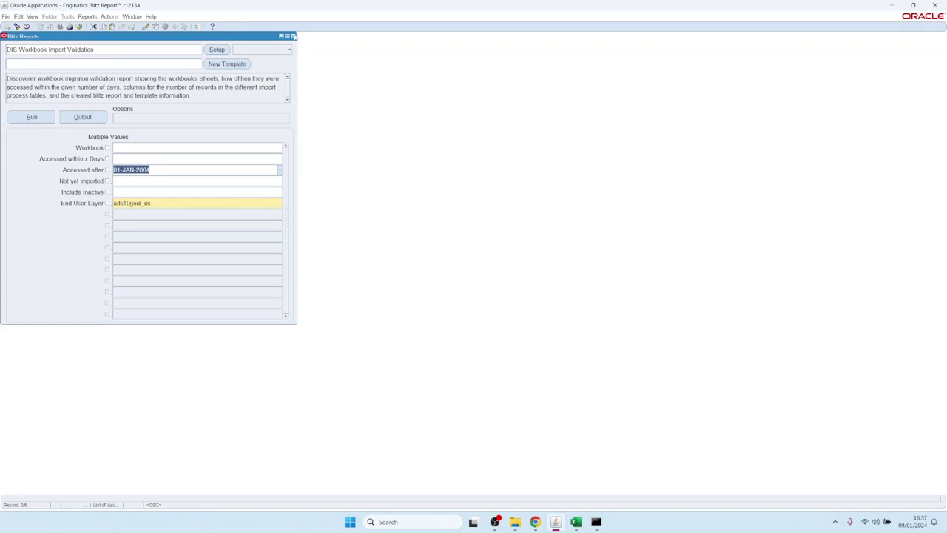
{"action": "left_click", "coordinate": [262, 49]}
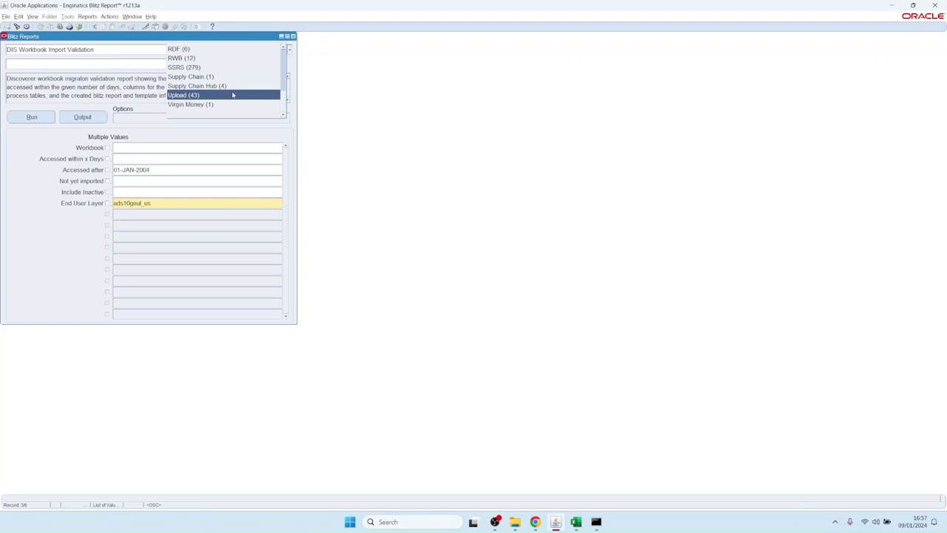
{"action": "scroll", "coordinate": [230, 94], "scroll_direction": "up", "scroll_amount": 5}
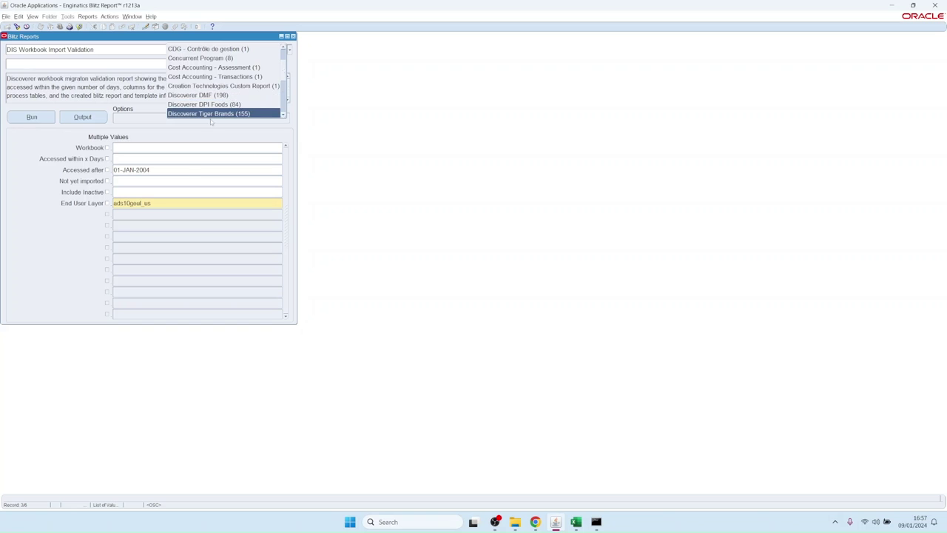
{"action": "scroll", "coordinate": [285, 74], "scroll_direction": "down", "scroll_amount": 1}
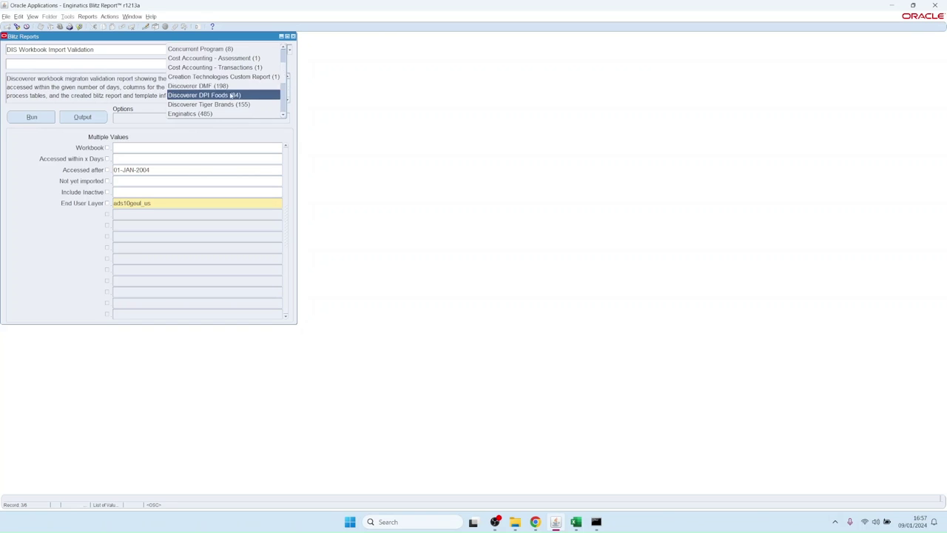
{"action": "left_click", "coordinate": [293, 36]}
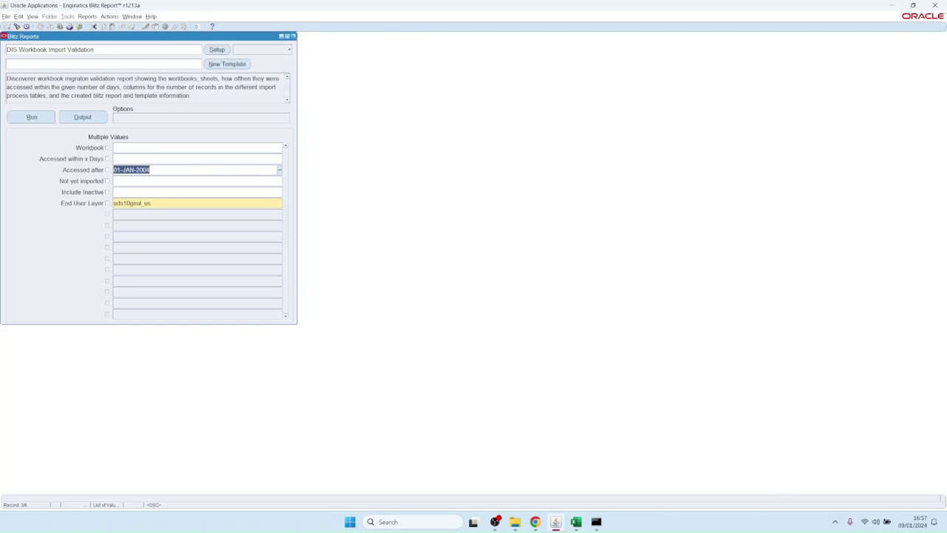
{"action": "left_click", "coordinate": [293, 35]}
{"action": "double_click", "coordinate": [194, 114]}
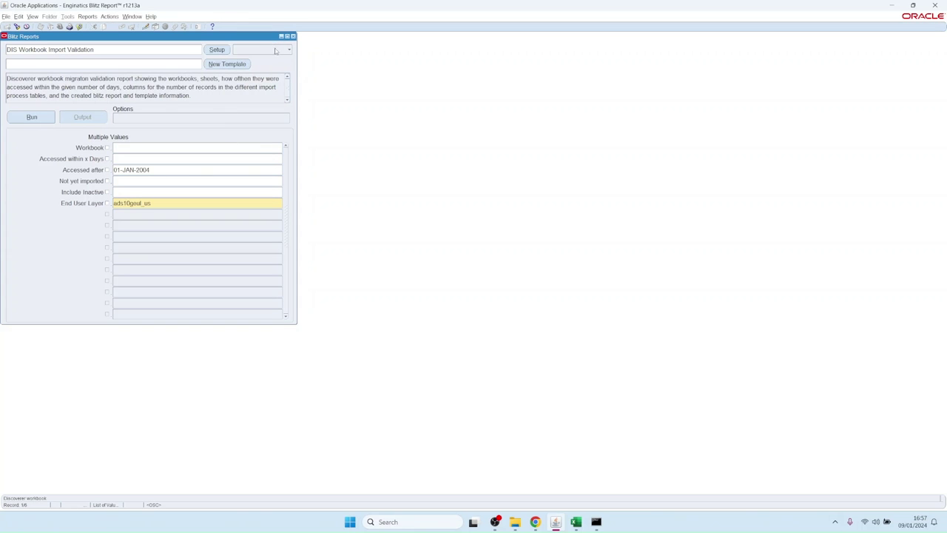
List the reports of the Discoverer category and select ADS10 Survey Campaign Question Summary
{"action": "left_click", "coordinate": [276, 47]}
{"action": "scroll", "coordinate": [285, 88], "scroll_direction": "up", "scroll_amount": 5}
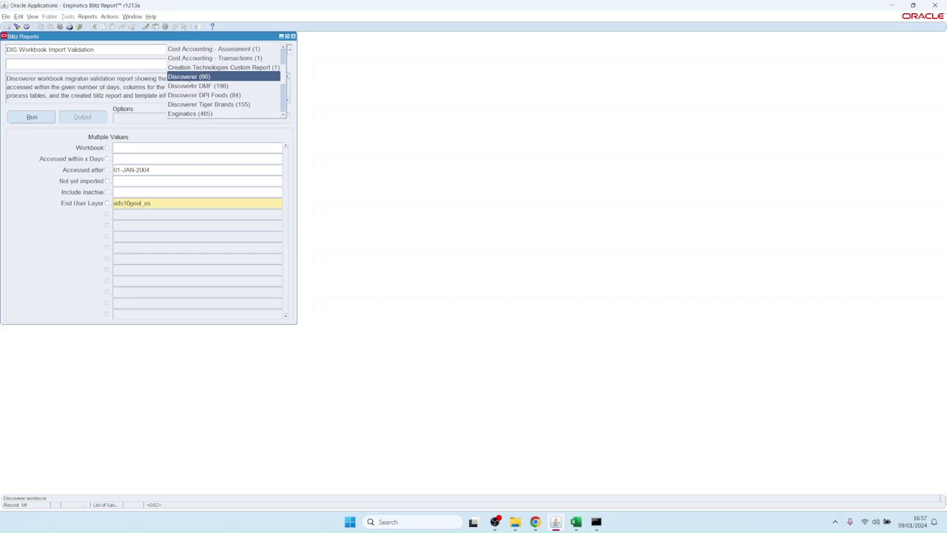
{"action": "left_click", "coordinate": [188, 79]}
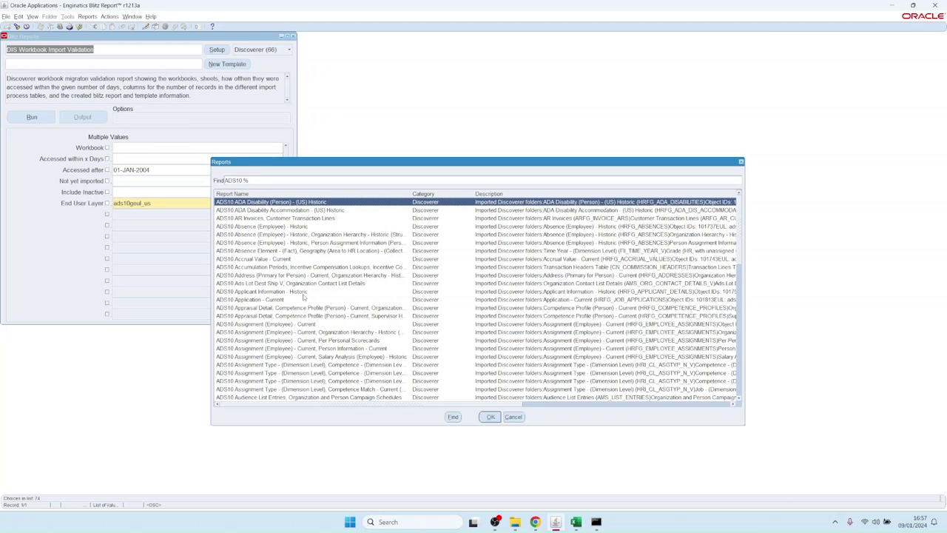
{"action": "scroll", "coordinate": [304, 300], "scroll_direction": "down", "scroll_amount": 15}
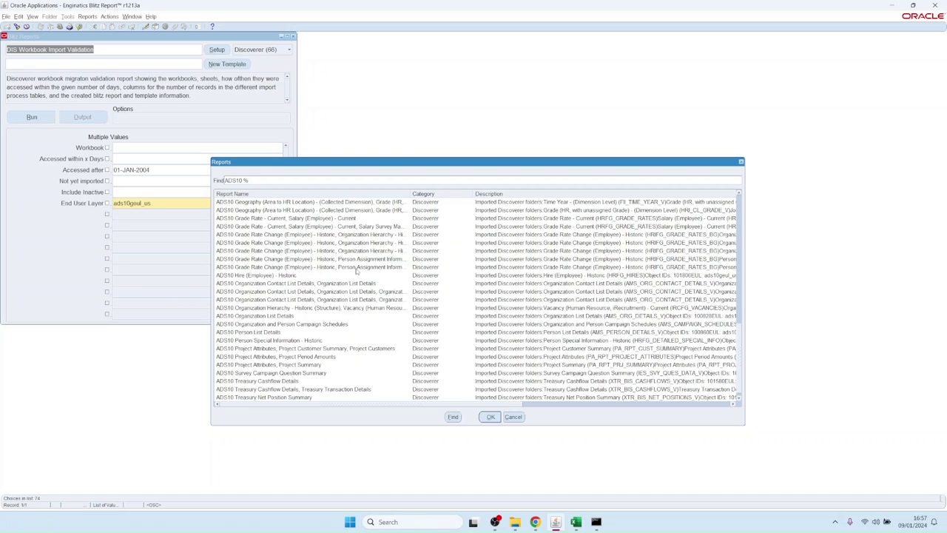
{"action": "key", "text": "Return"}
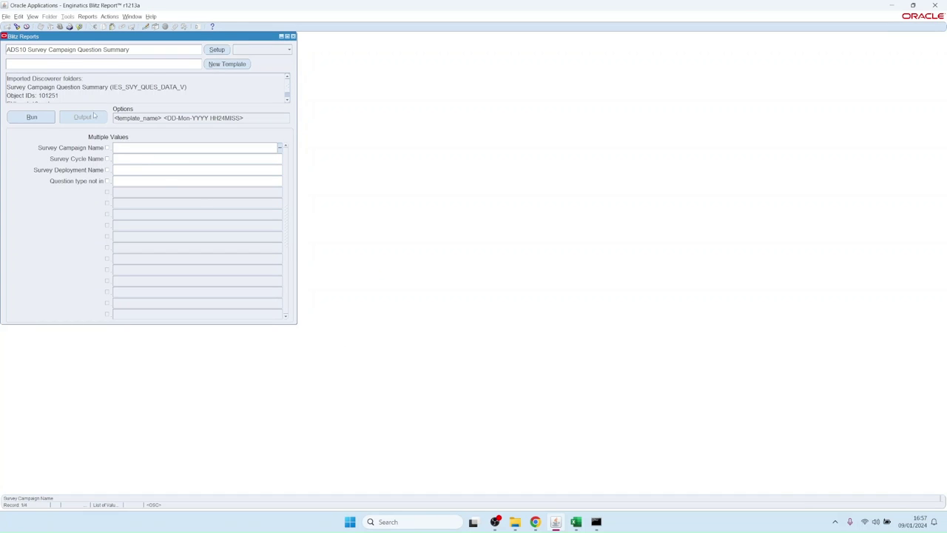
Run the ADS10 Survey Campaign Question Summary report and review the survey rows in its Excel output
{"action": "left_click", "coordinate": [32, 119]}
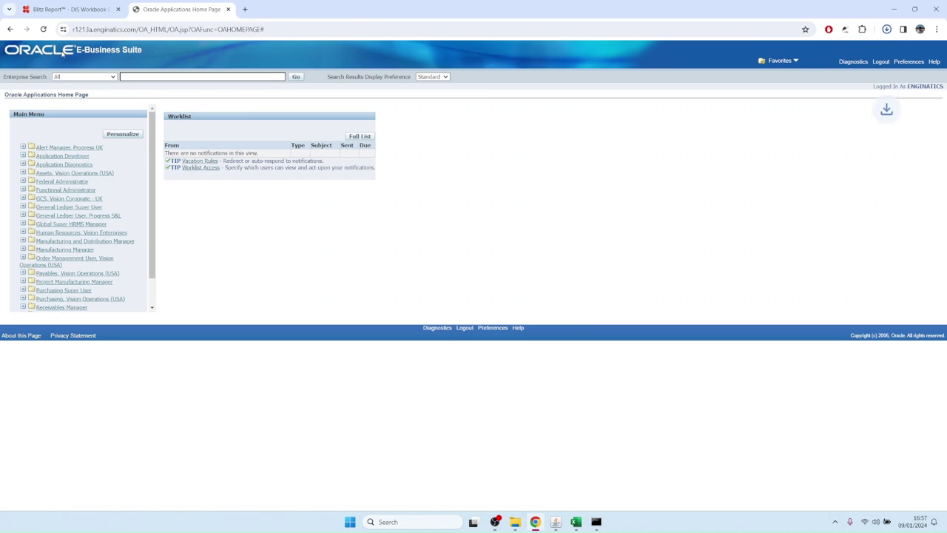
{"action": "key", "text": "alt+Tab"}
{"action": "left_click", "coordinate": [436, 185]}
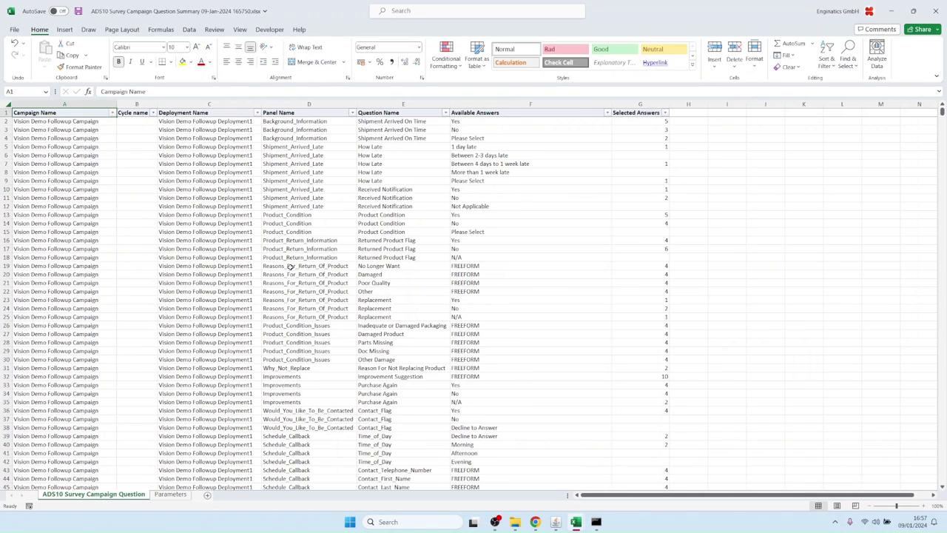
{"action": "left_click", "coordinate": [229, 257]}
{"action": "scroll", "coordinate": [229, 257], "scroll_direction": "down", "scroll_amount": 16}
{"action": "scroll", "coordinate": [229, 257], "scroll_direction": "down", "scroll_amount": 20}
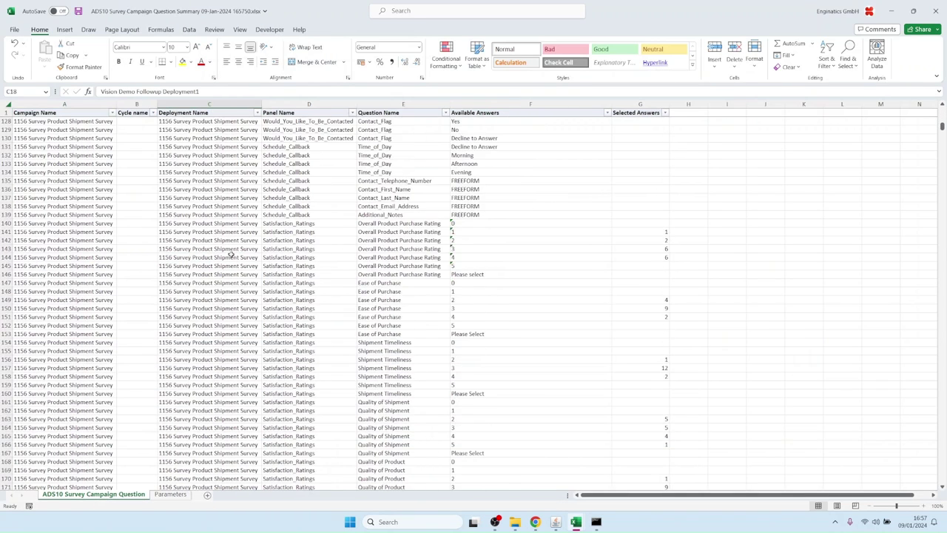
Return to Oracle Applications and close and reopen the Blitz Report form
{"action": "mouse_move", "coordinate": [556, 523]}
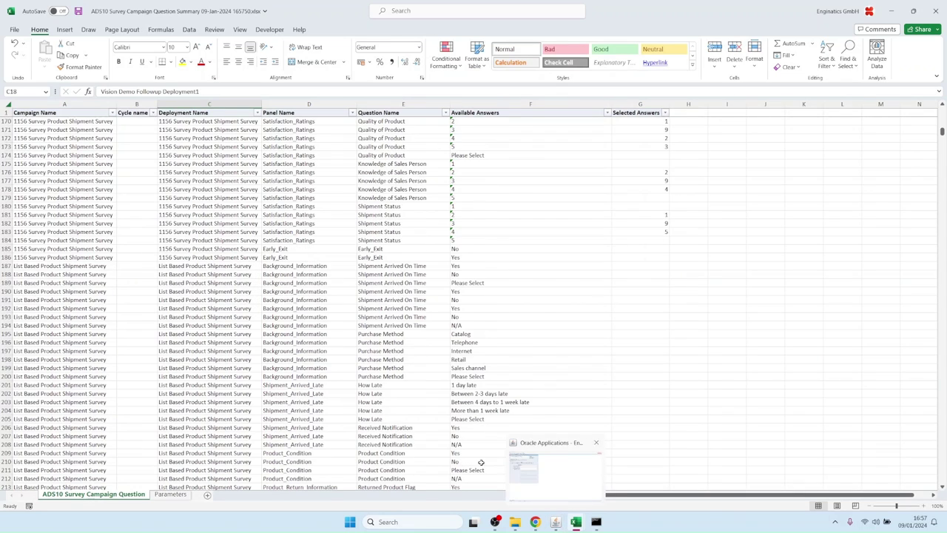
{"action": "left_click", "coordinate": [545, 488]}
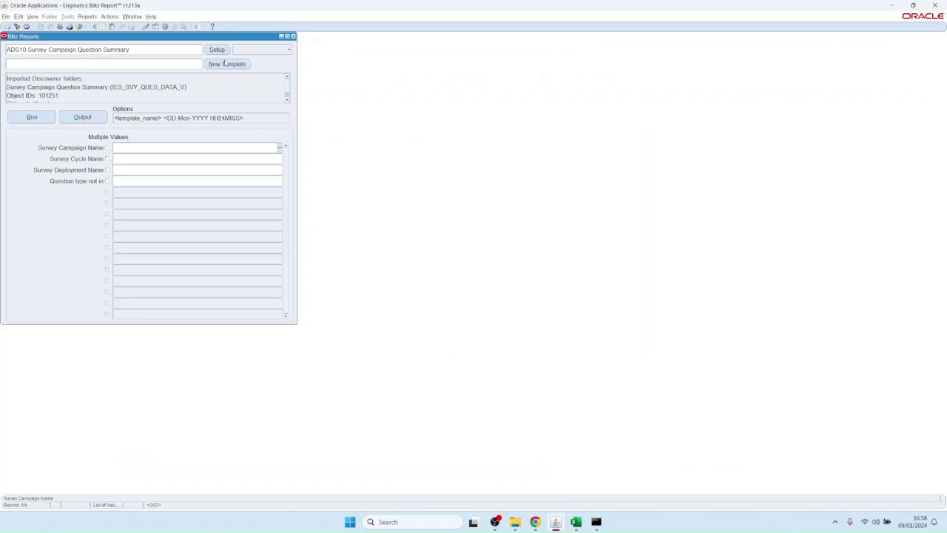
{"action": "key", "text": "F4"}
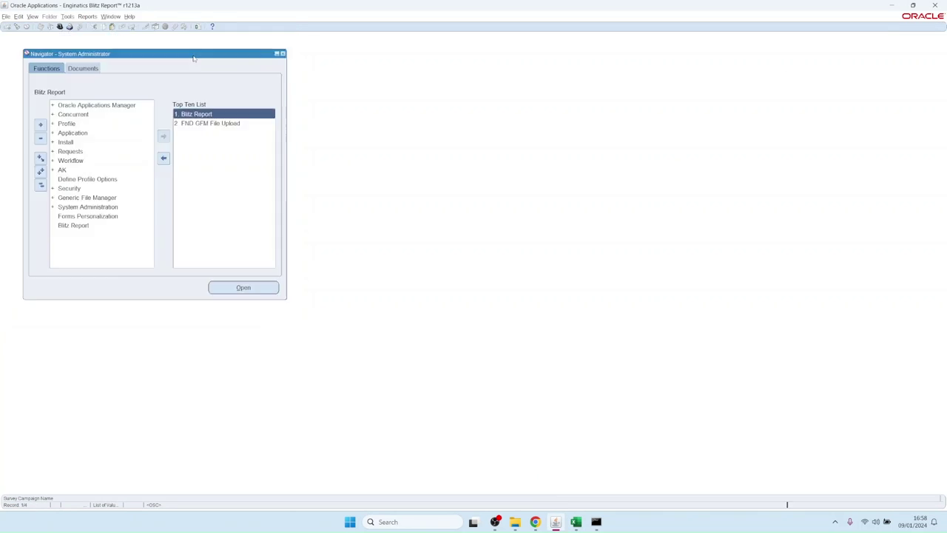
{"action": "double_click", "coordinate": [205, 114]}
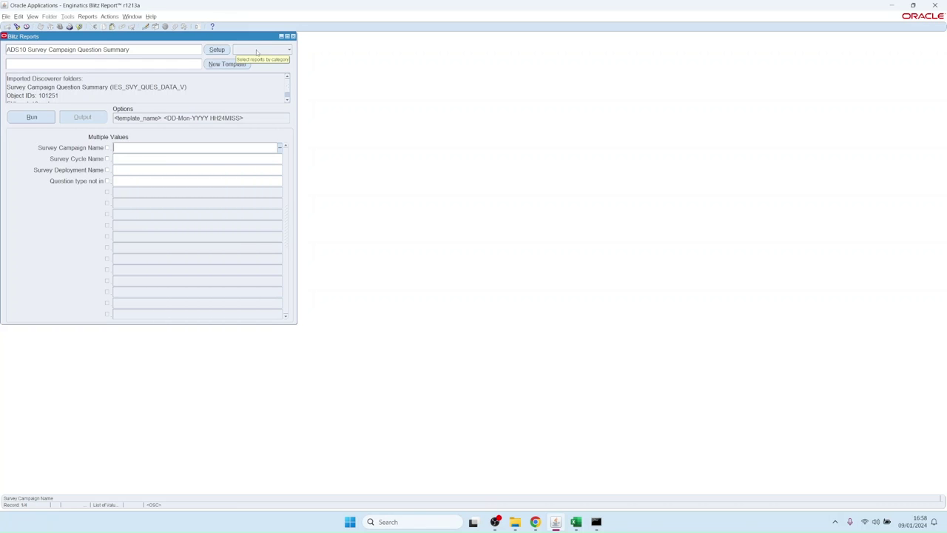
Filter the Discoverer category reports by ADS10 s% and select ADS10 Salary (Employee) - Current
{"action": "left_click", "coordinate": [256, 50]}
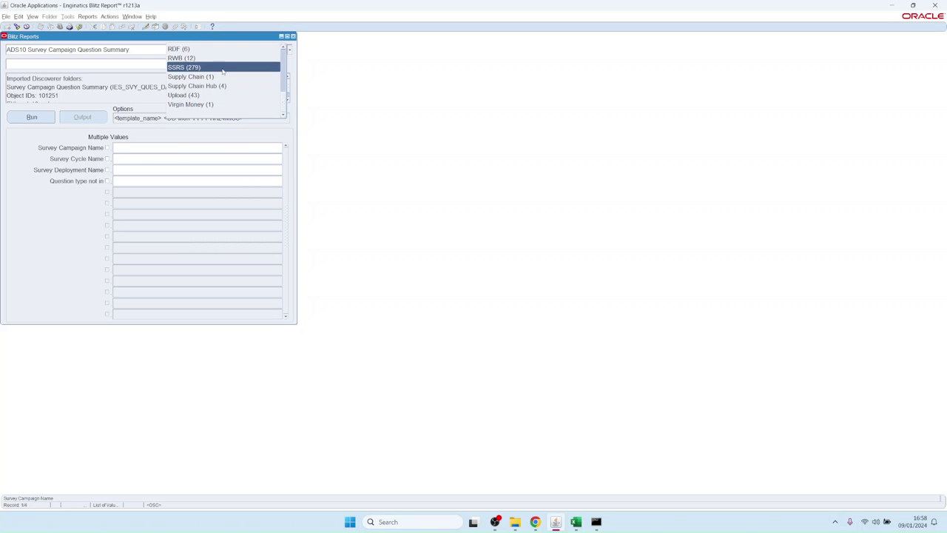
{"action": "scroll", "coordinate": [222, 77], "scroll_direction": "down", "scroll_amount": 3}
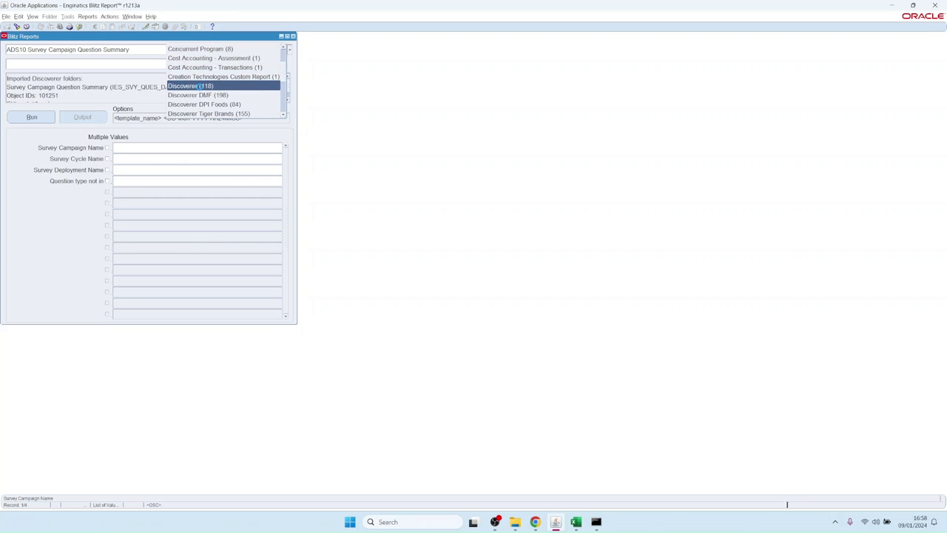
{"action": "left_click", "coordinate": [198, 86]}
{"action": "type", "text": "s%"}
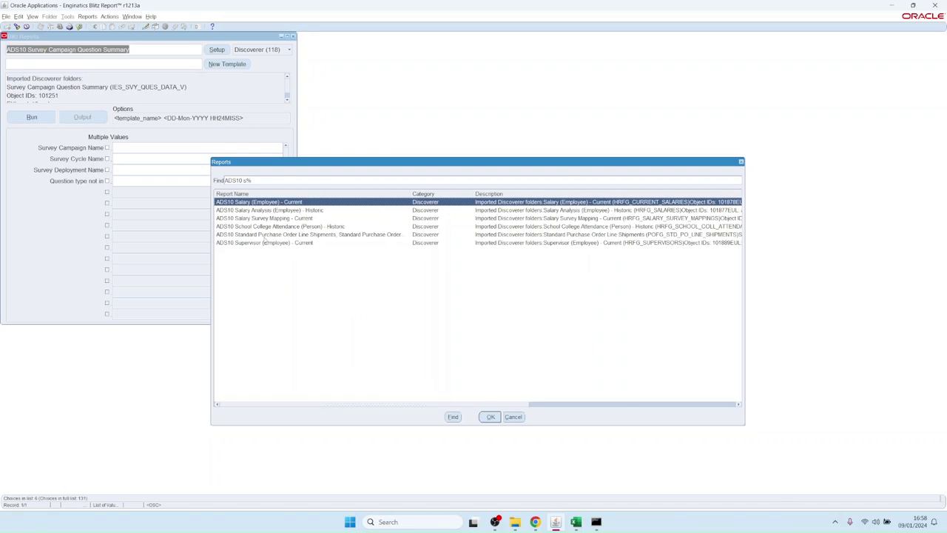
{"action": "double_click", "coordinate": [247, 203]}
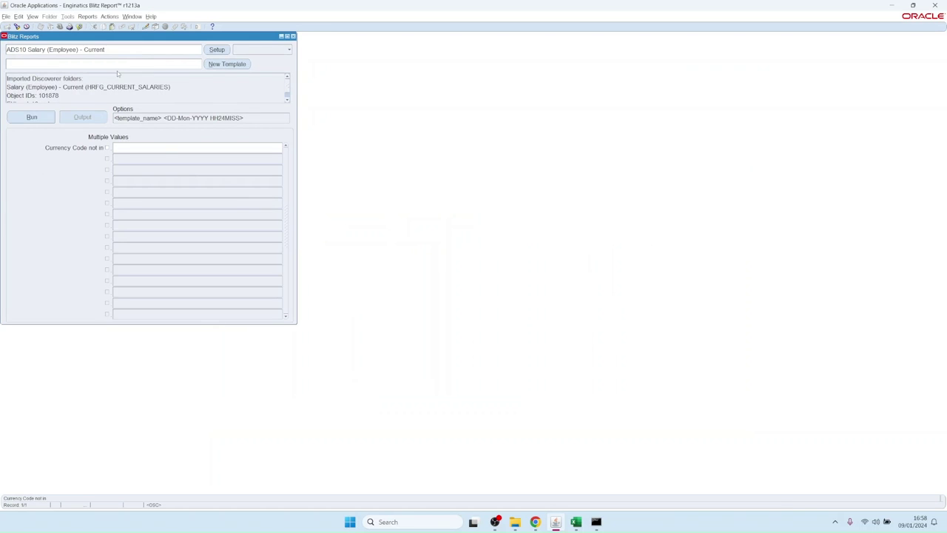
Load the HR Salary by Year Report ADS template and run the salary report with it
{"action": "left_click", "coordinate": [197, 64]}
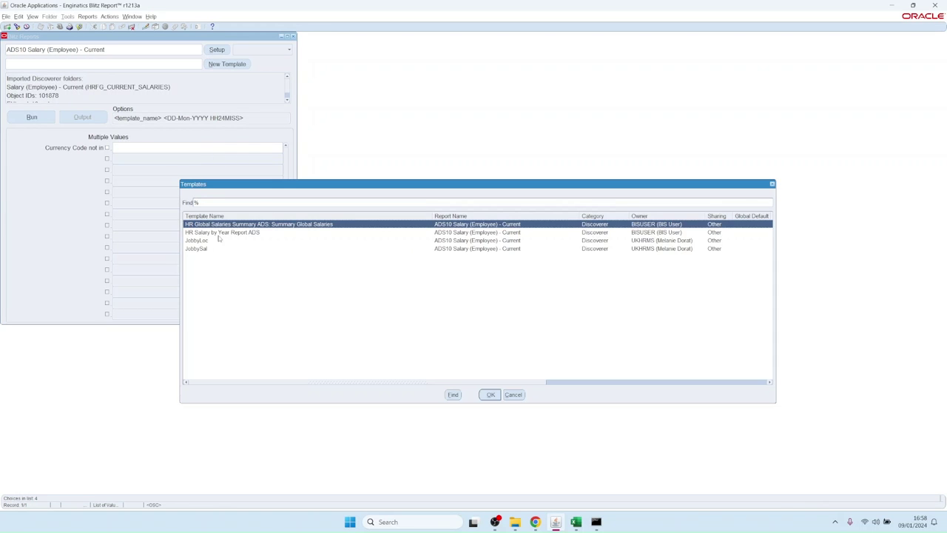
{"action": "left_click", "coordinate": [214, 233]}
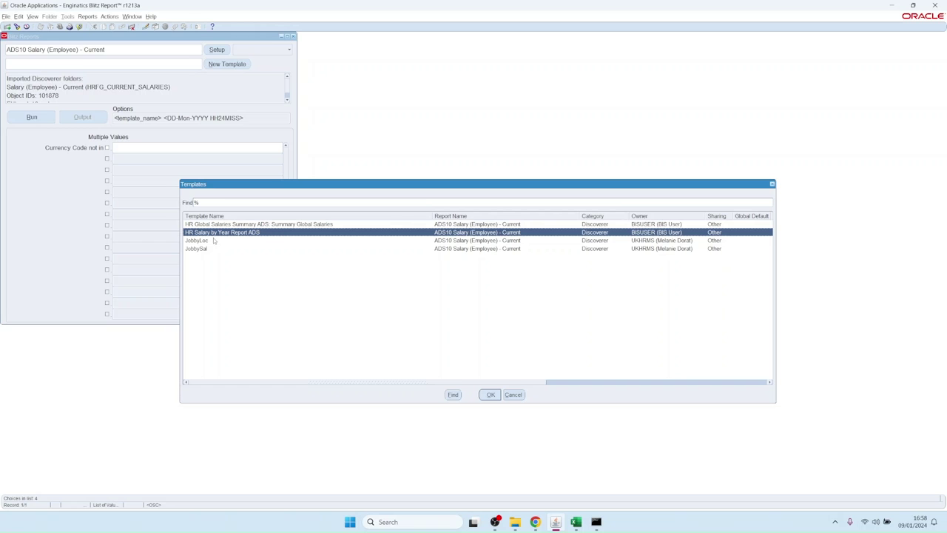
{"action": "double_click", "coordinate": [199, 233]}
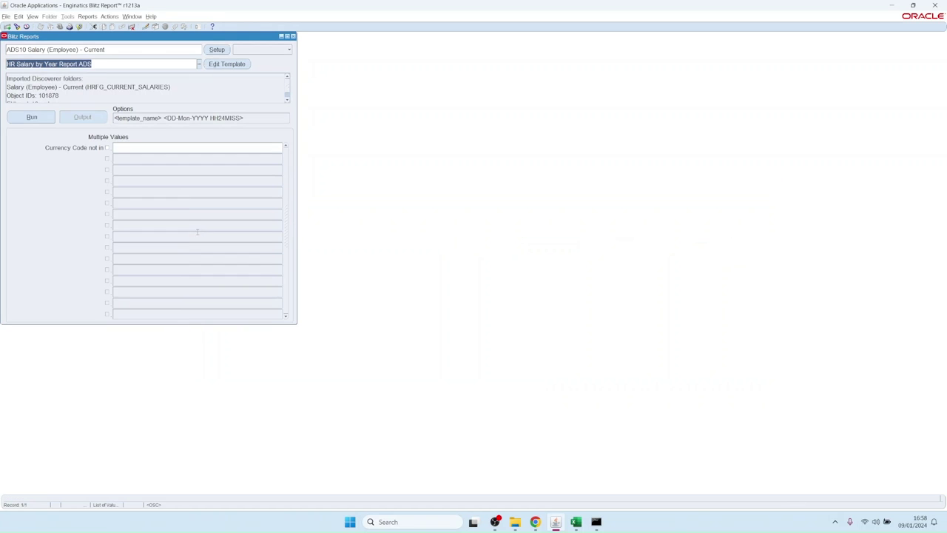
{"action": "left_click", "coordinate": [32, 117]}
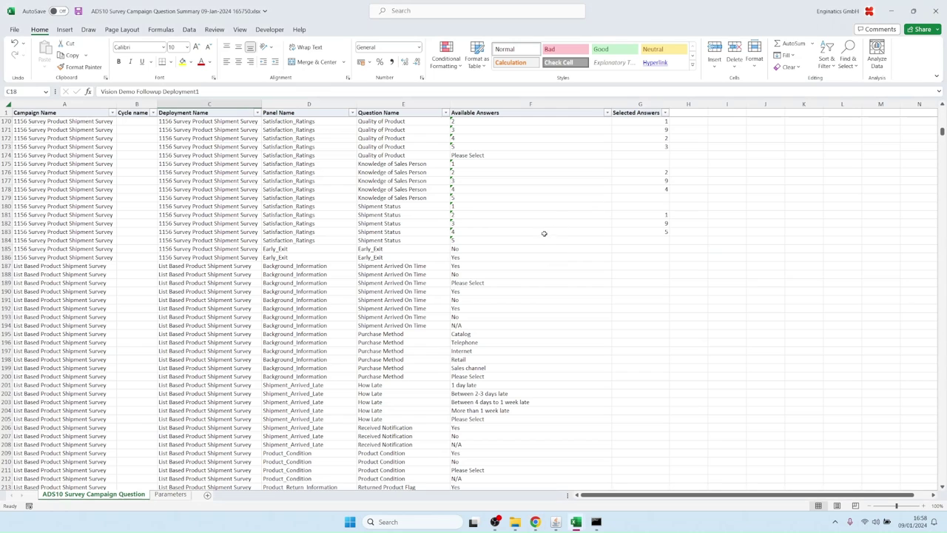
Examine the HR Salary by Year Report pivot and the ADS10 Salary (Employee) data sheet in the Excel output
{"action": "left_click", "coordinate": [545, 223]}
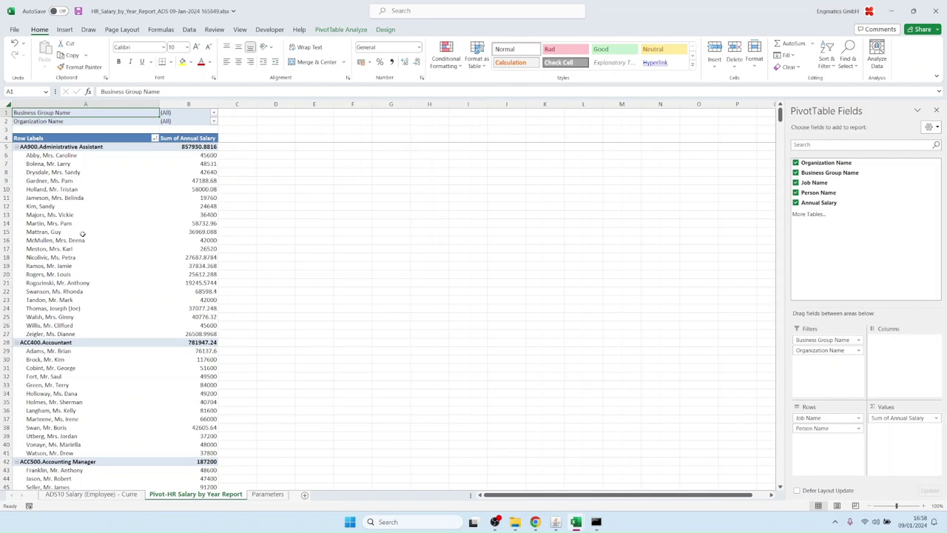
{"action": "scroll", "coordinate": [88, 304], "scroll_direction": "down", "scroll_amount": 10}
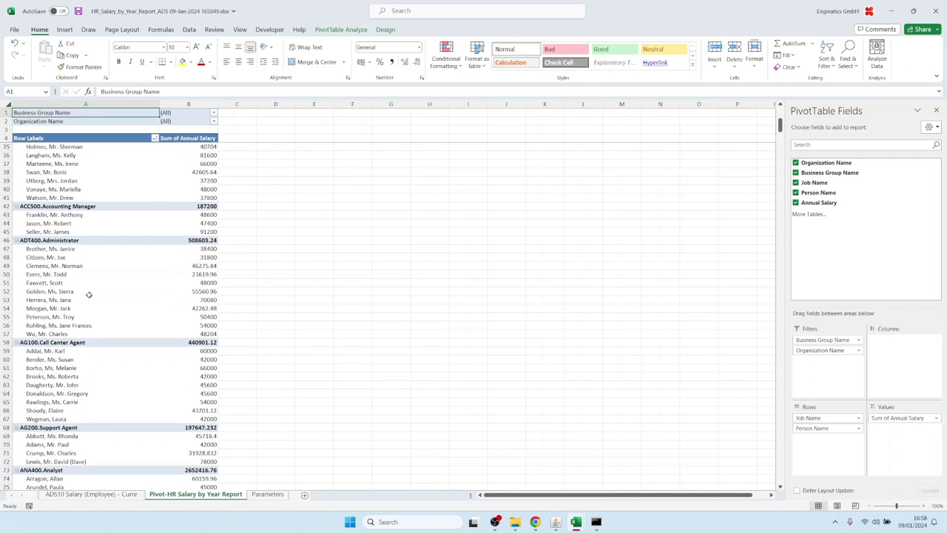
{"action": "scroll", "coordinate": [88, 297], "scroll_direction": "up", "scroll_amount": 10}
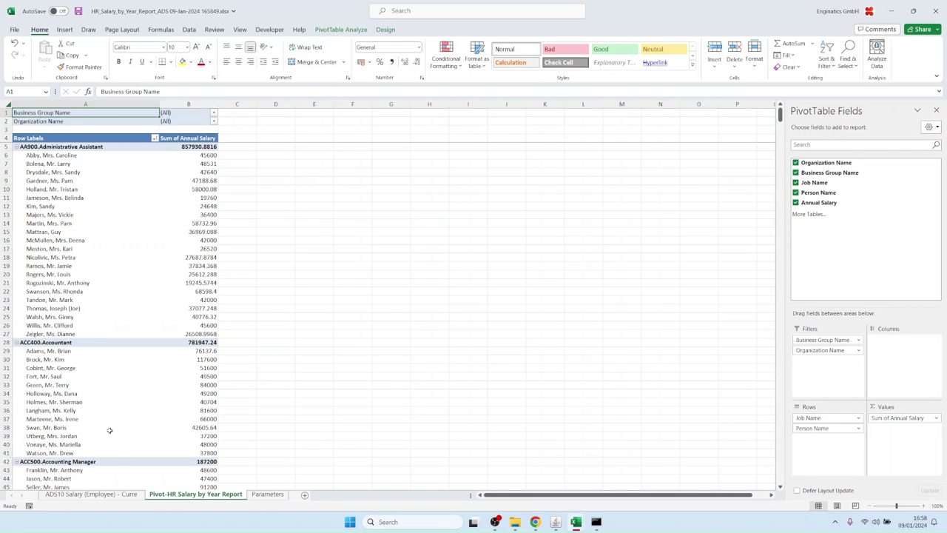
{"action": "left_click", "coordinate": [104, 495]}
{"action": "left_click", "coordinate": [199, 495]}
Switch to Oracle Applications, select the Blitz Report SQL Validation report, and run it for the Discoverer category
{"action": "mouse_move", "coordinate": [555, 522]}
{"action": "left_click", "coordinate": [557, 480]}
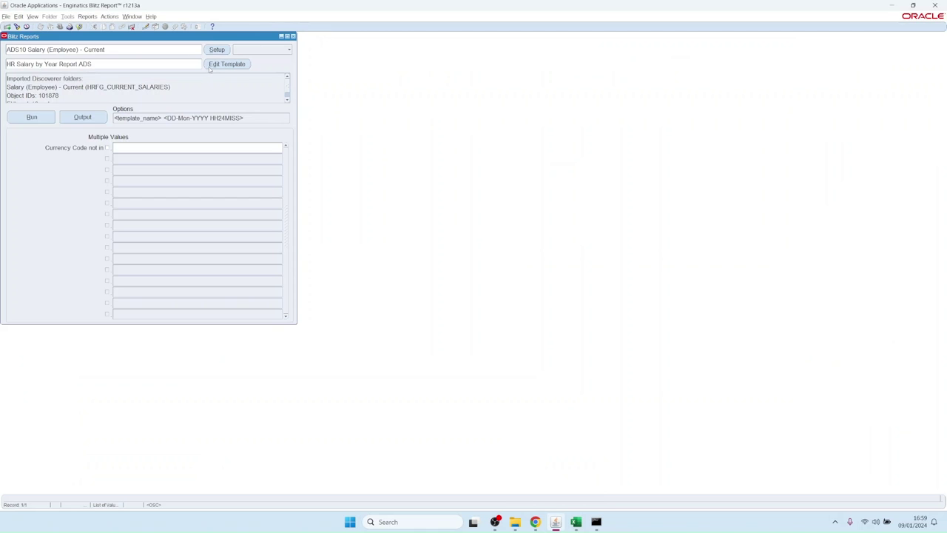
{"action": "key", "text": "ctrl+l"}
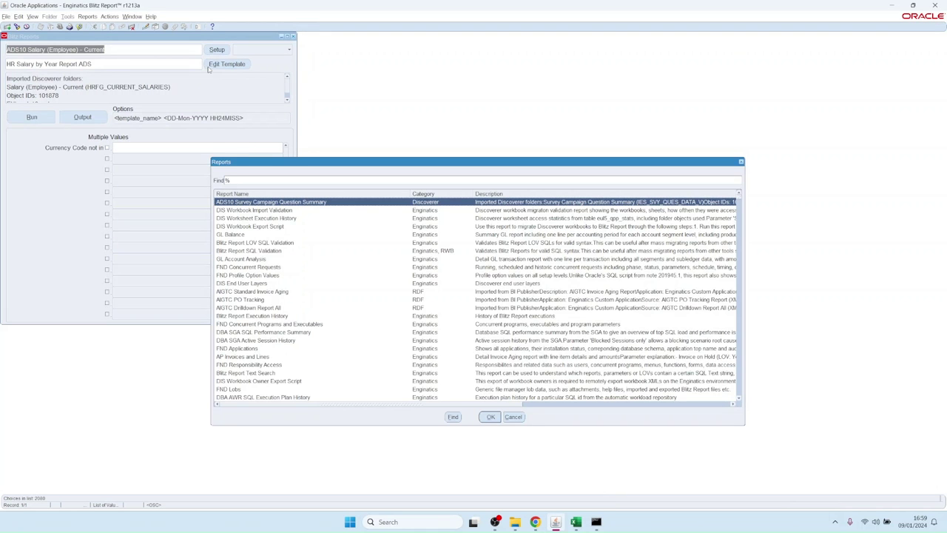
{"action": "type", "text": "blitz Report"}
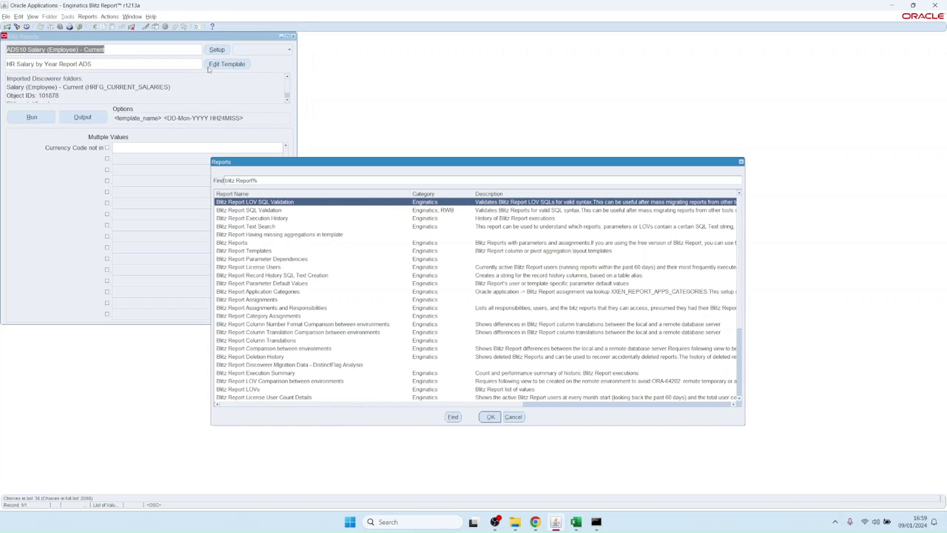
{"action": "key", "text": "Down"}
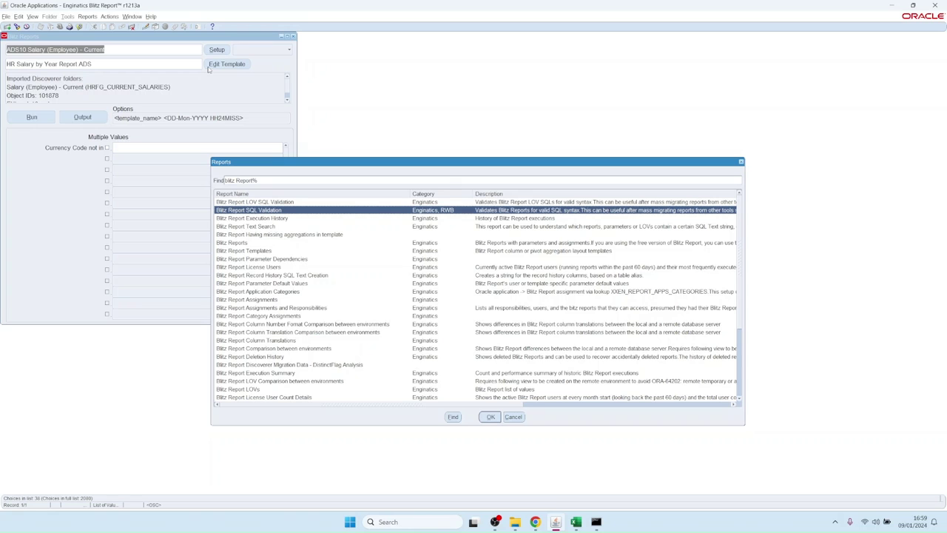
{"action": "key", "text": "Return"}
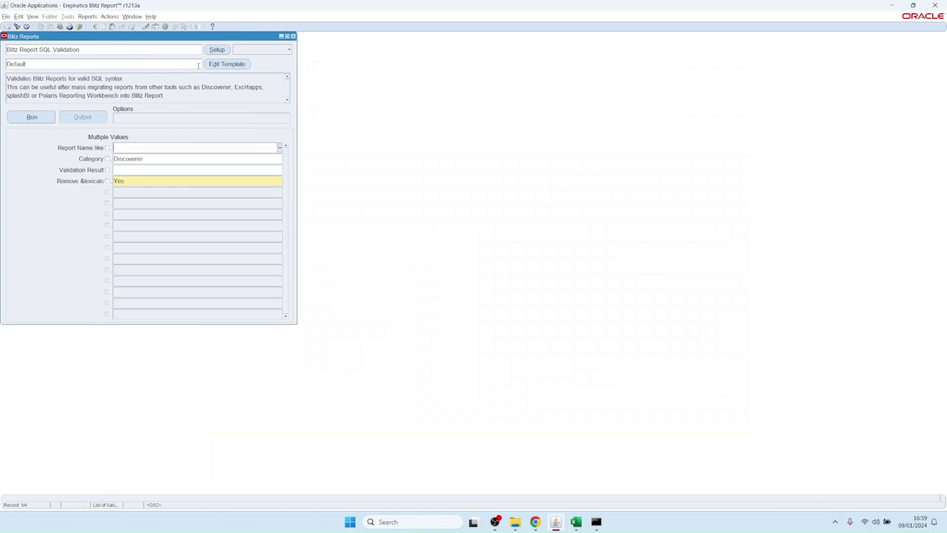
{"action": "double_click", "coordinate": [149, 159]}
{"action": "left_click", "coordinate": [40, 118]}
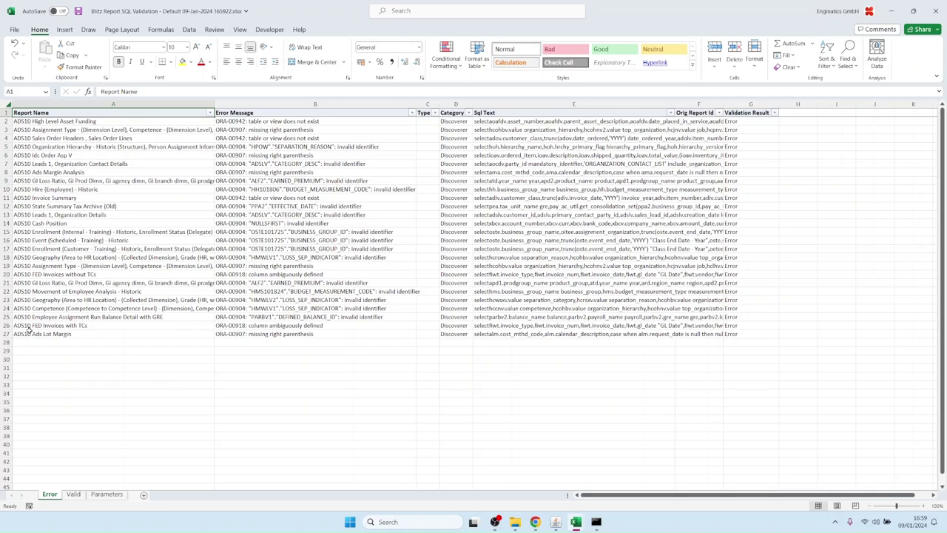
Examine the report names and messages on the Error sheet and the reports listed on the Valid sheet
{"action": "left_click_drag", "start_coordinate": [85, 145], "coordinate": [131, 275]}
{"action": "left_click", "coordinate": [277, 250]}
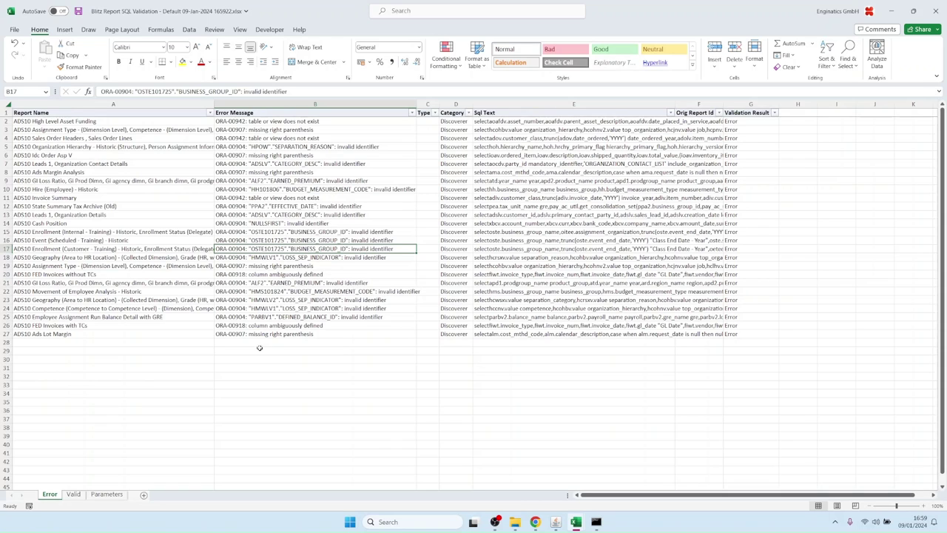
{"action": "left_click", "coordinate": [74, 495]}
{"action": "left_click_drag", "start_coordinate": [74, 147], "coordinate": [90, 353]}
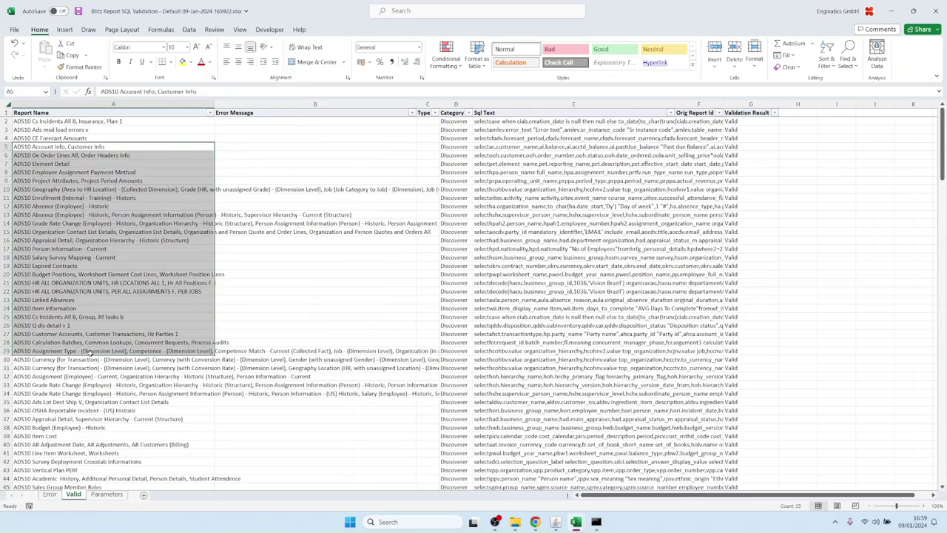
{"action": "scroll", "coordinate": [90, 348], "scroll_direction": "down", "scroll_amount": 20}
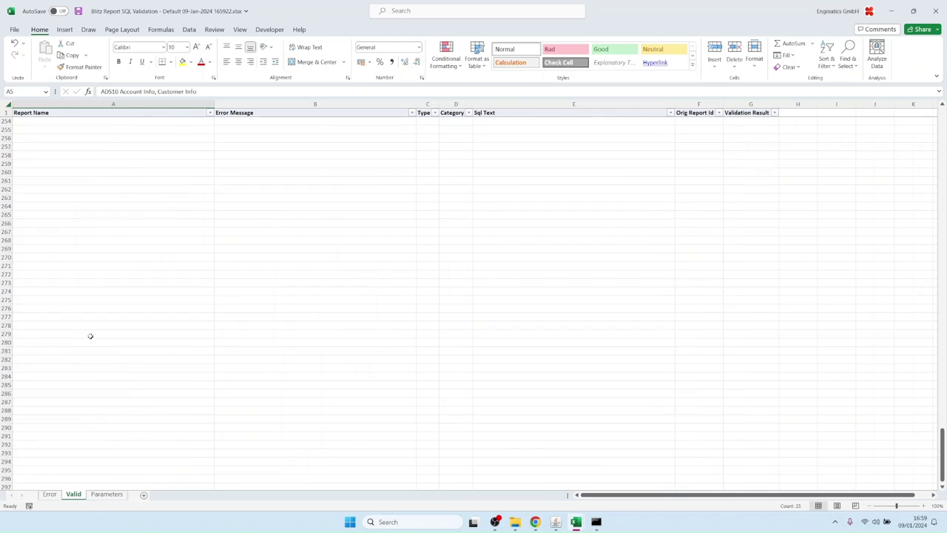
{"action": "scroll", "coordinate": [90, 336], "scroll_direction": "up", "scroll_amount": 14}
{"action": "left_click_drag", "start_coordinate": [38, 384], "coordinate": [45, 249]}
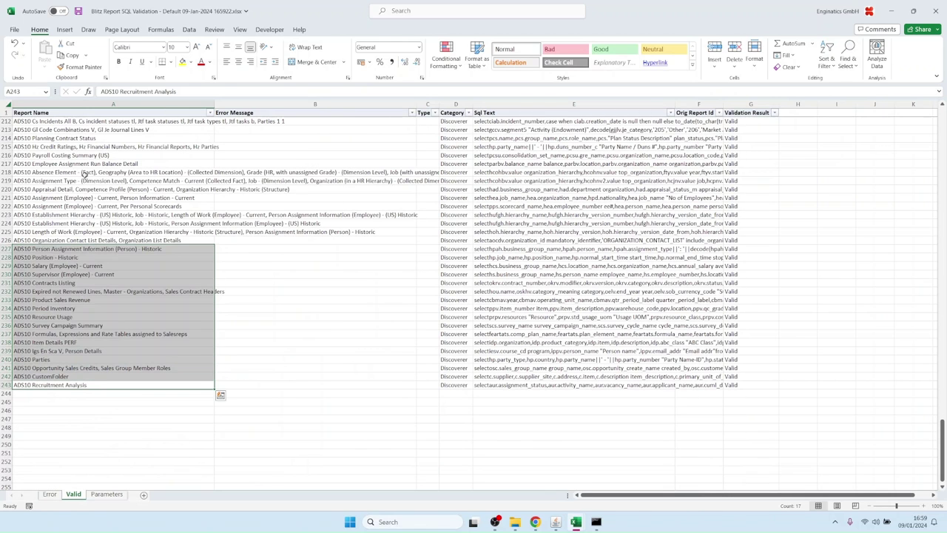
{"action": "left_click", "coordinate": [85, 173]}
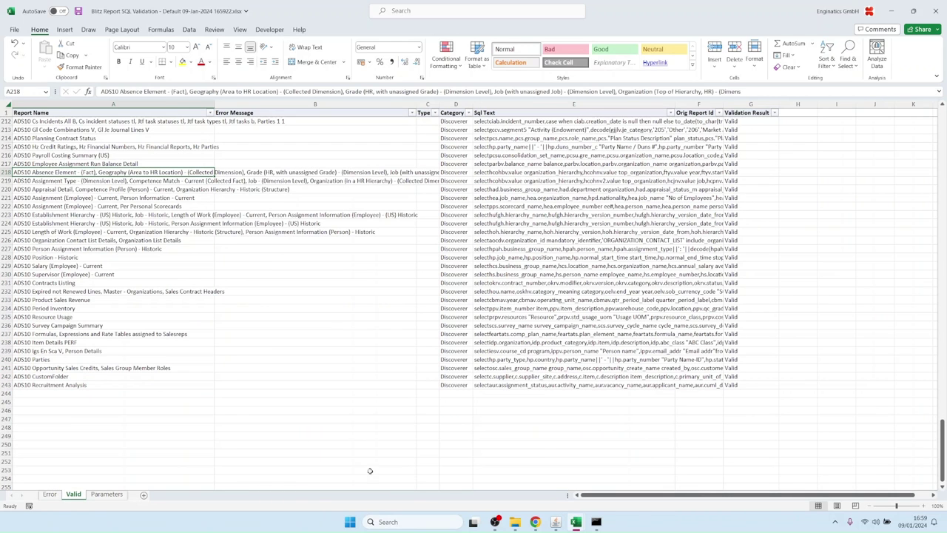
{"action": "left_click", "coordinate": [49, 494]}
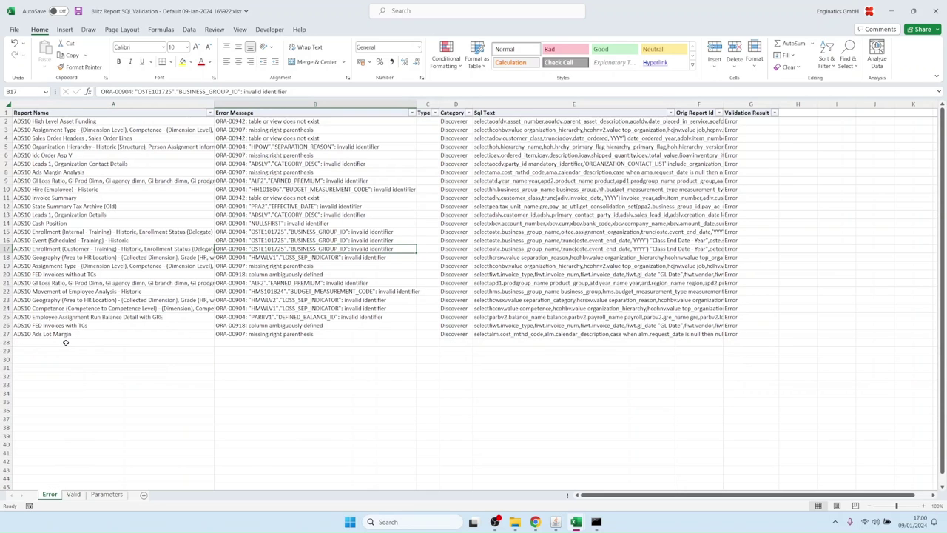
{"action": "left_click_drag", "start_coordinate": [303, 157], "coordinate": [303, 231]}
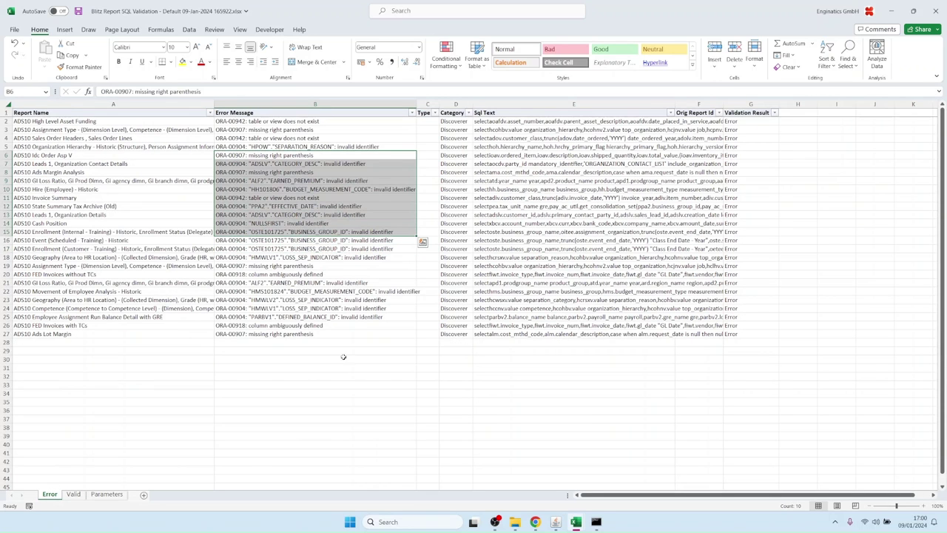
Return to Oracle Applications and filter the report list to the Discoverer category
{"action": "left_click", "coordinate": [556, 477]}
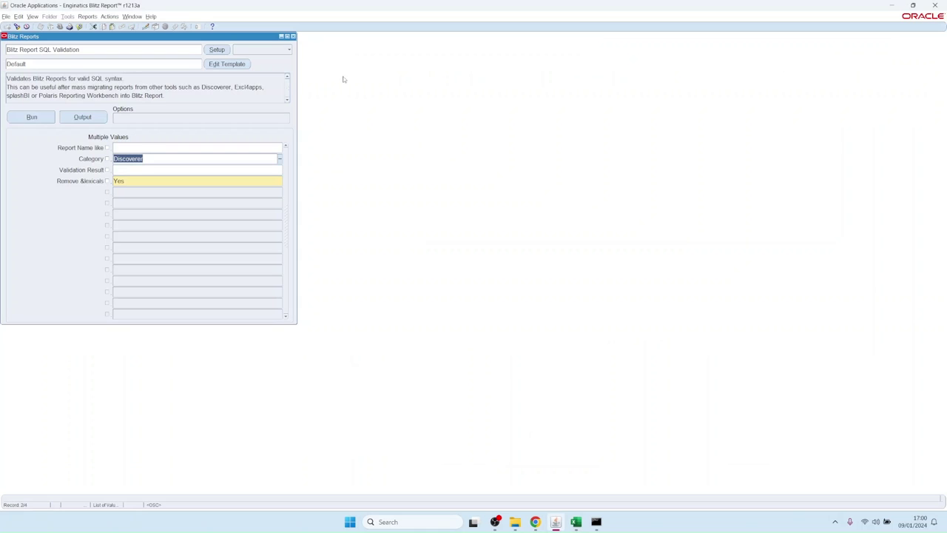
{"action": "left_click", "coordinate": [262, 54]}
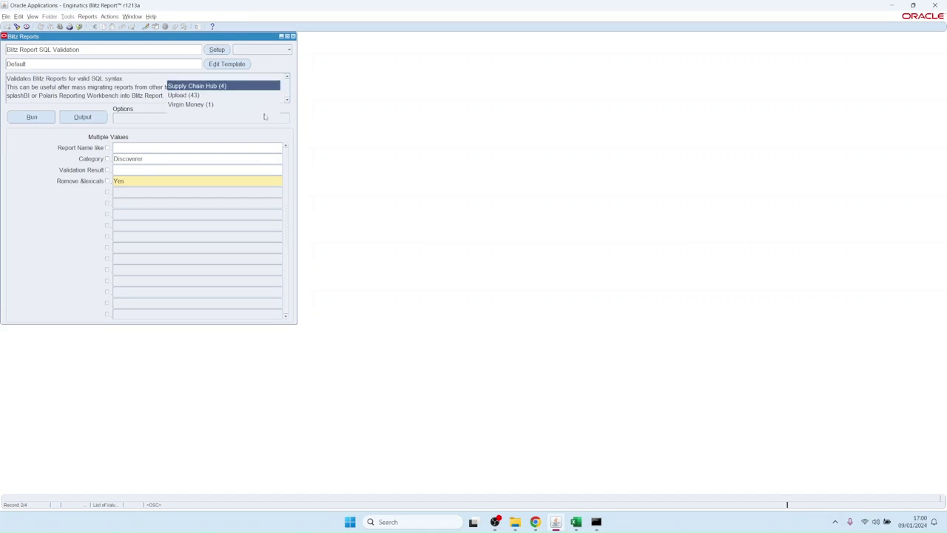
{"action": "scroll", "coordinate": [215, 86], "scroll_direction": "up", "scroll_amount": 3}
{"action": "scroll", "coordinate": [215, 85], "scroll_direction": "down", "scroll_amount": 2}
{"action": "scroll", "coordinate": [208, 86], "scroll_direction": "up", "scroll_amount": 2}
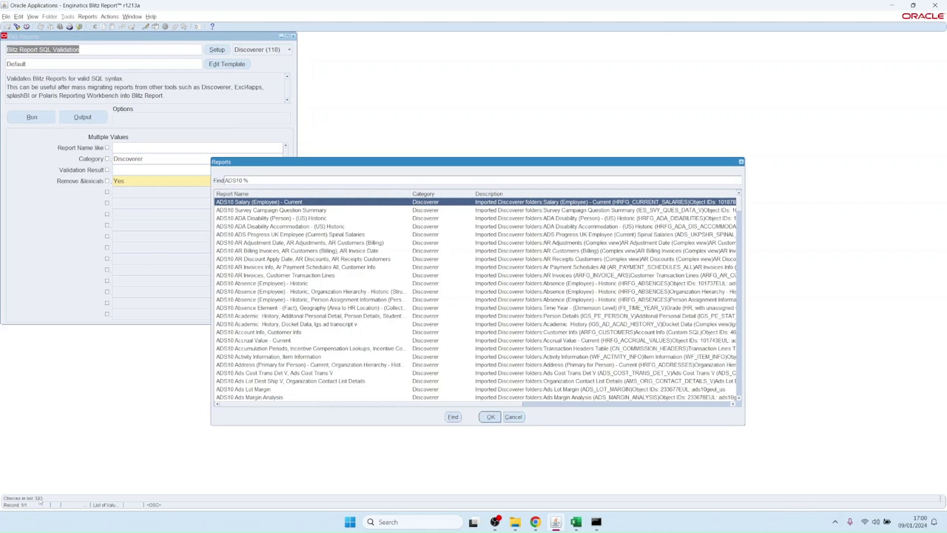
Narrow the Discoverer reports to ADS10 co% and select ADS10 Contract Savings
{"action": "scroll", "coordinate": [382, 328], "scroll_direction": "down", "scroll_amount": 8}
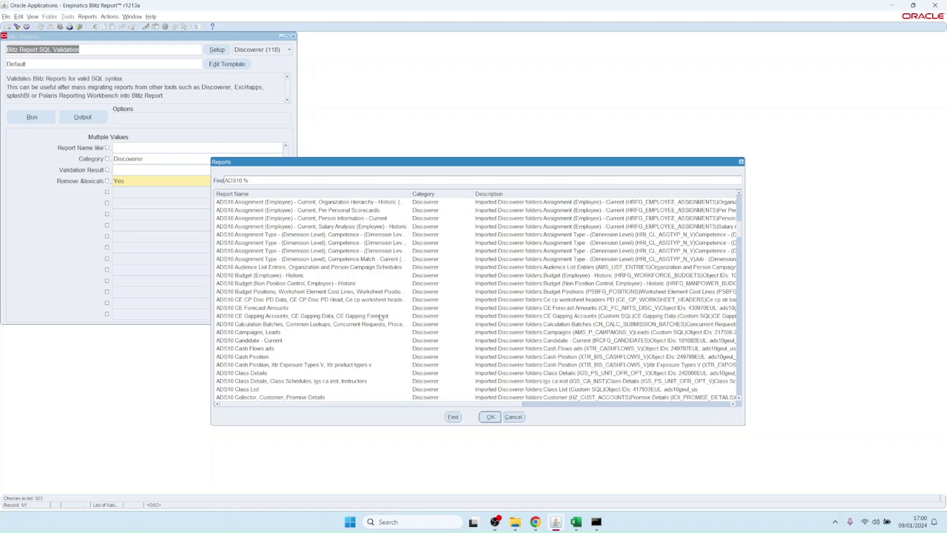
{"action": "type", "text": "c"}
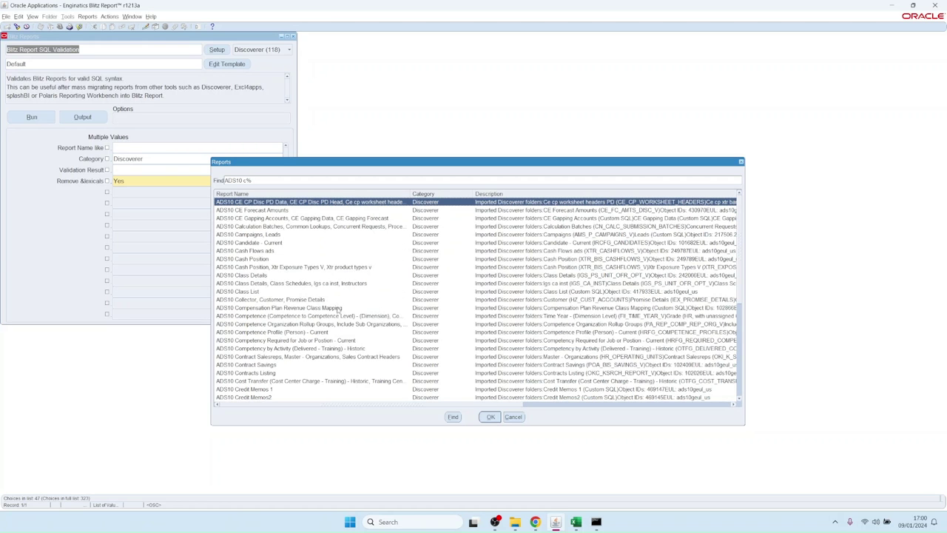
{"action": "type", "text": "o"}
{"action": "scroll", "coordinate": [318, 307], "scroll_direction": "down", "scroll_amount": 10}
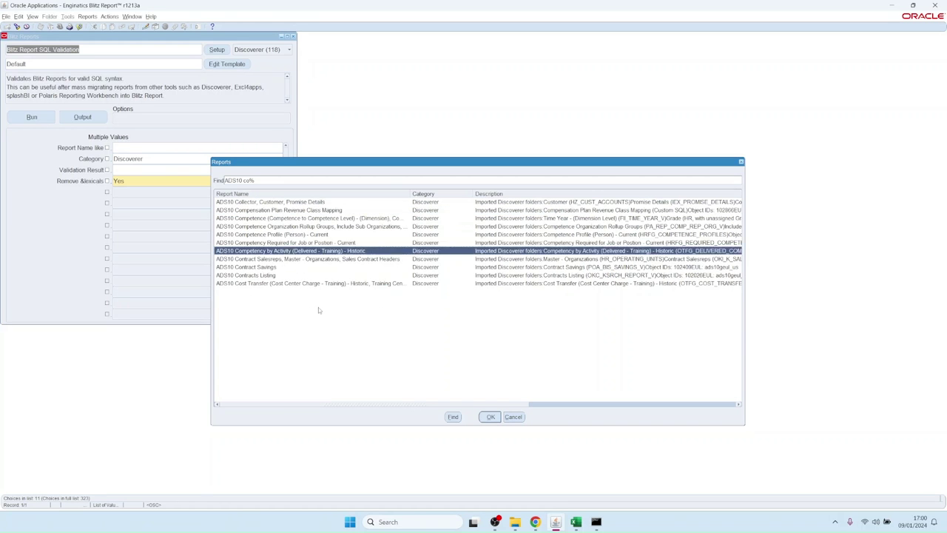
{"action": "scroll", "coordinate": [318, 307], "scroll_direction": "up", "scroll_amount": 2}
{"action": "key", "text": "Return"}
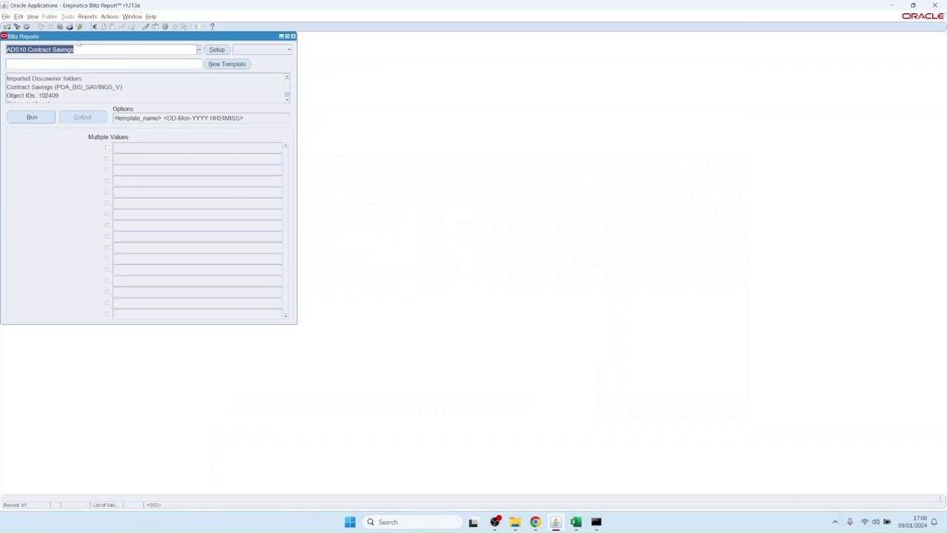
Run ADS10 Contract Savings with the Contract Savings: Contract Savings template and open the concurrent requests view
{"action": "left_click", "coordinate": [83, 63]}
{"action": "left_click", "coordinate": [32, 117]}
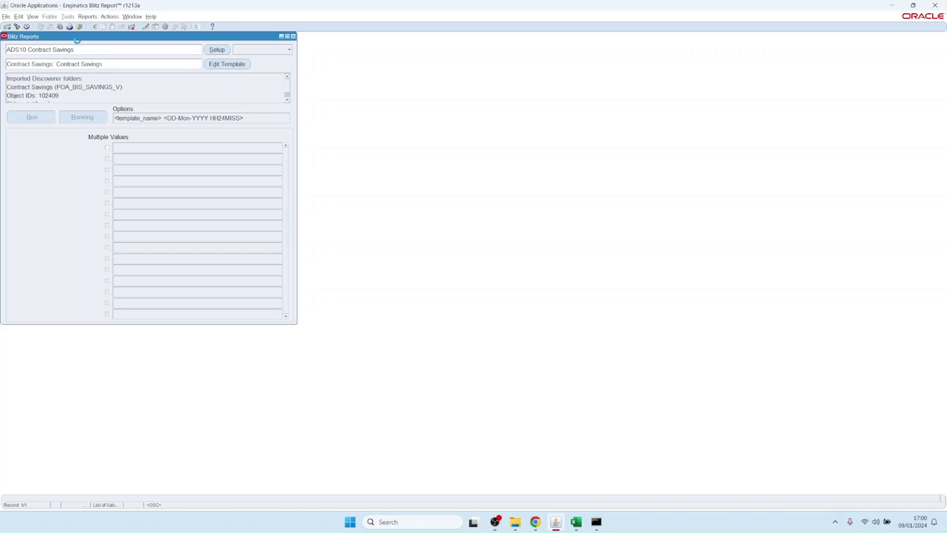
{"action": "left_click_drag", "start_coordinate": [78, 38], "coordinate": [92, 46]}
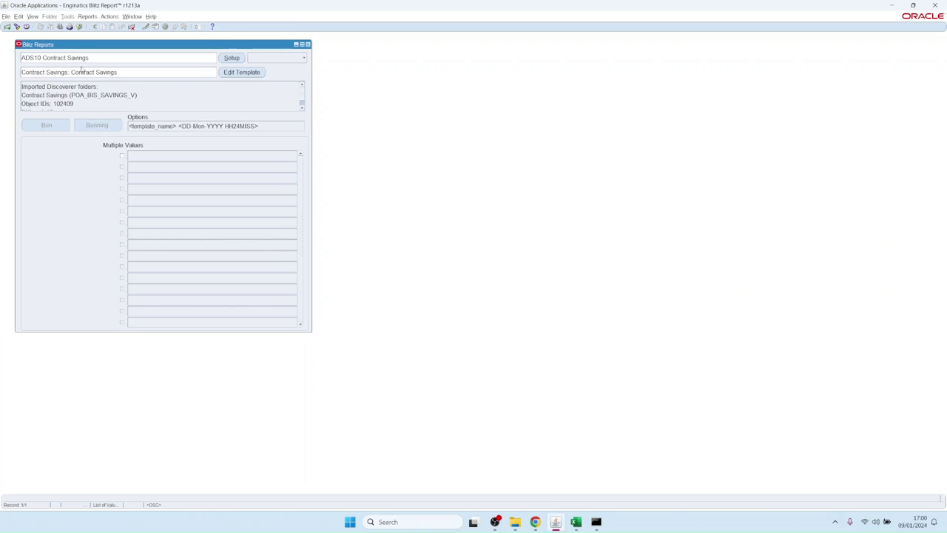
{"action": "left_click", "coordinate": [35, 18]}
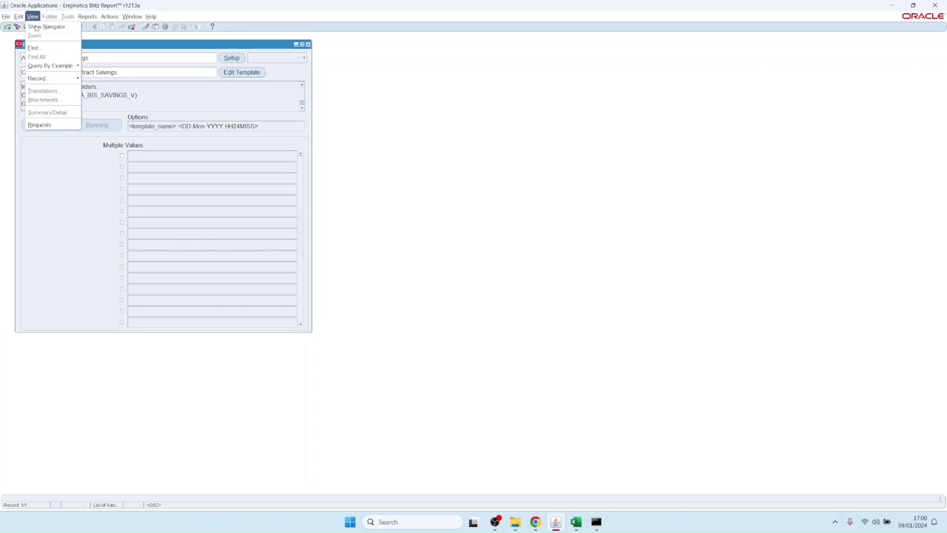
{"action": "left_click", "coordinate": [47, 126]}
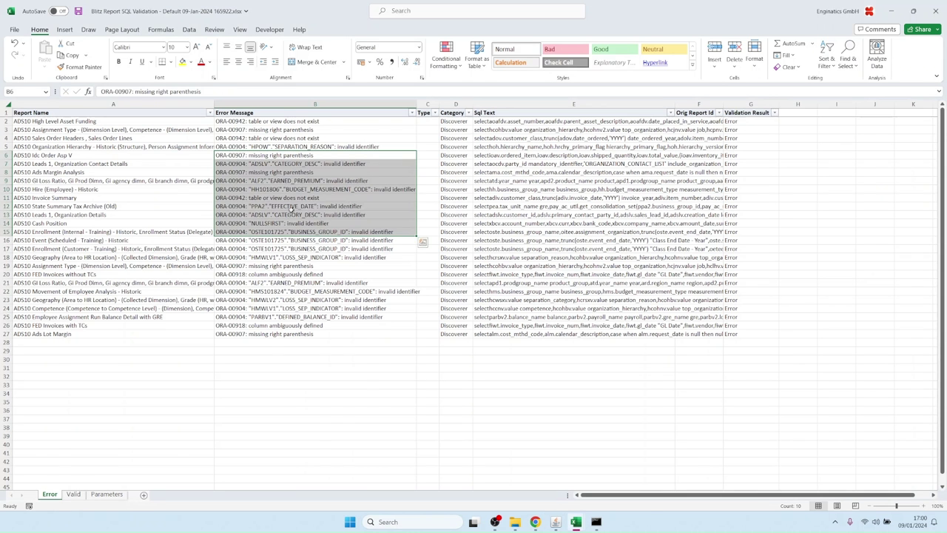
{"action": "left_click", "coordinate": [151, 204]}
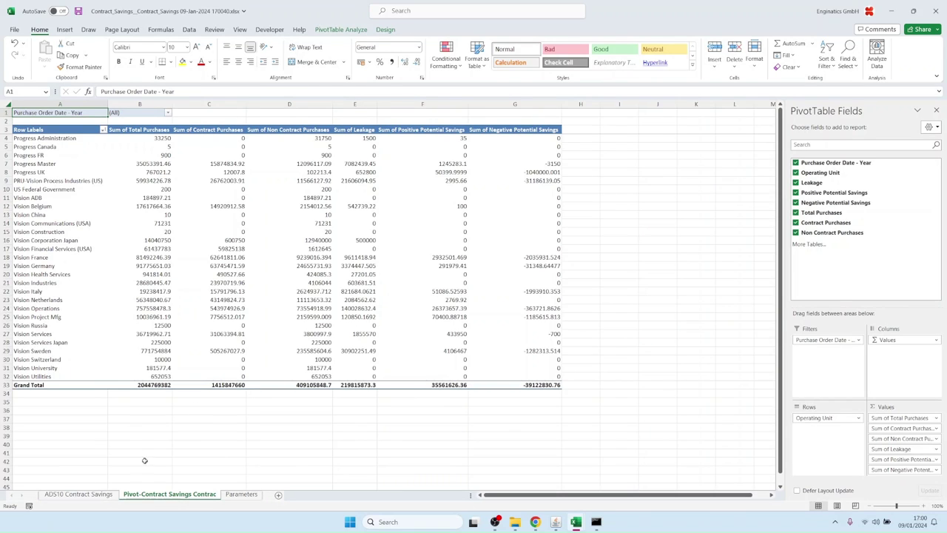
Review the ADS10 Contract Savings data rows down to the last one, and the Contract Savings pivot sheet
{"action": "left_click", "coordinate": [79, 495]}
{"action": "left_click", "coordinate": [137, 233]}
{"action": "scroll", "coordinate": [130, 259], "scroll_direction": "down", "scroll_amount": 20}
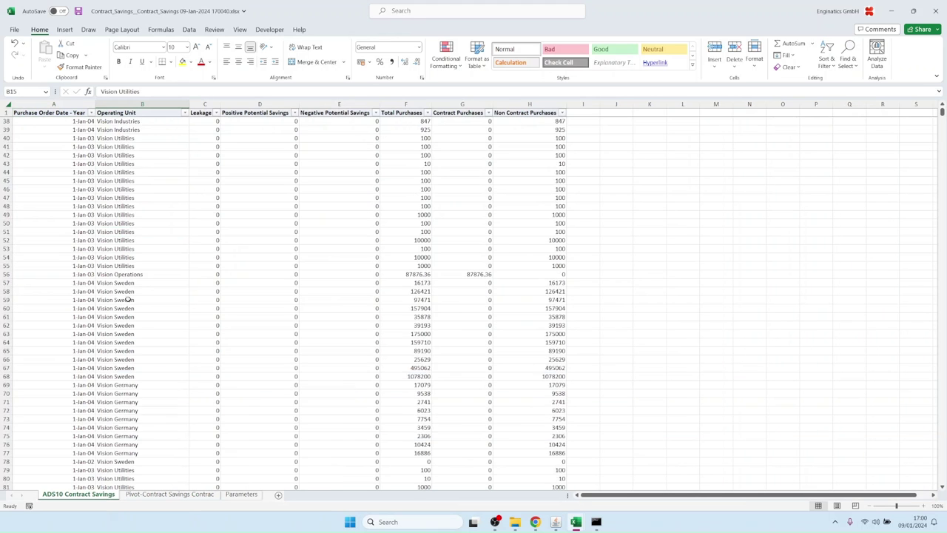
{"action": "scroll", "coordinate": [127, 276], "scroll_direction": "down", "scroll_amount": 8}
{"action": "left_click", "coordinate": [127, 298]}
{"action": "key", "text": "ctrl+Down"}
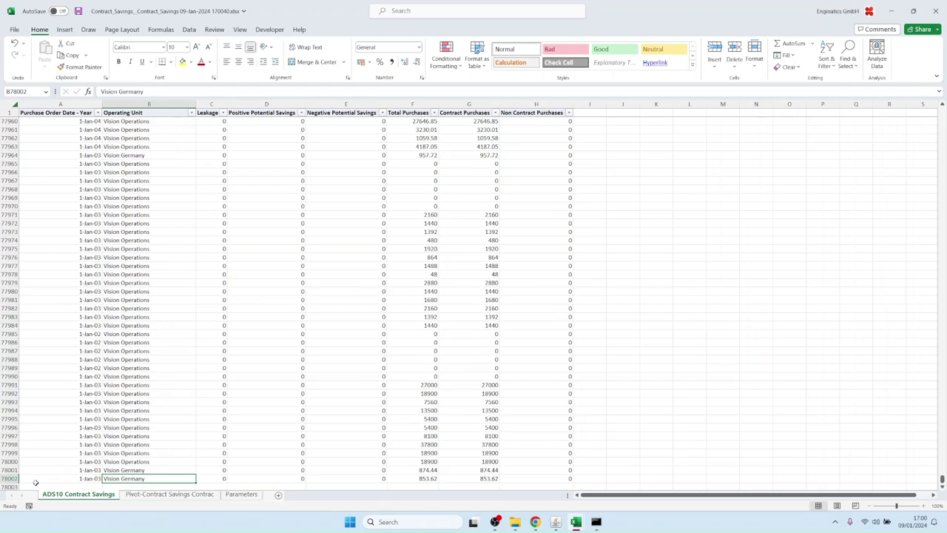
{"action": "left_click", "coordinate": [131, 360]}
{"action": "scroll", "coordinate": [145, 355], "scroll_direction": "up", "scroll_amount": 20}
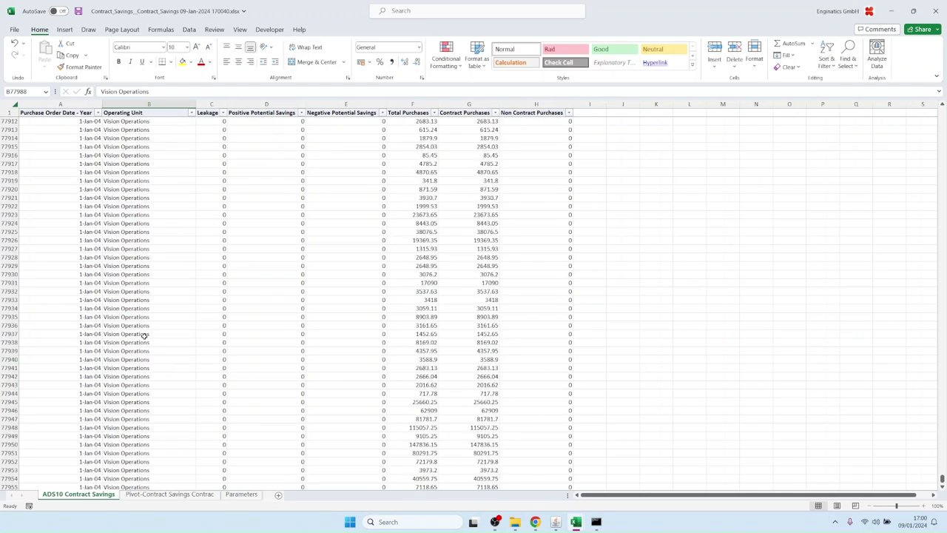
{"action": "left_click", "coordinate": [169, 494]}
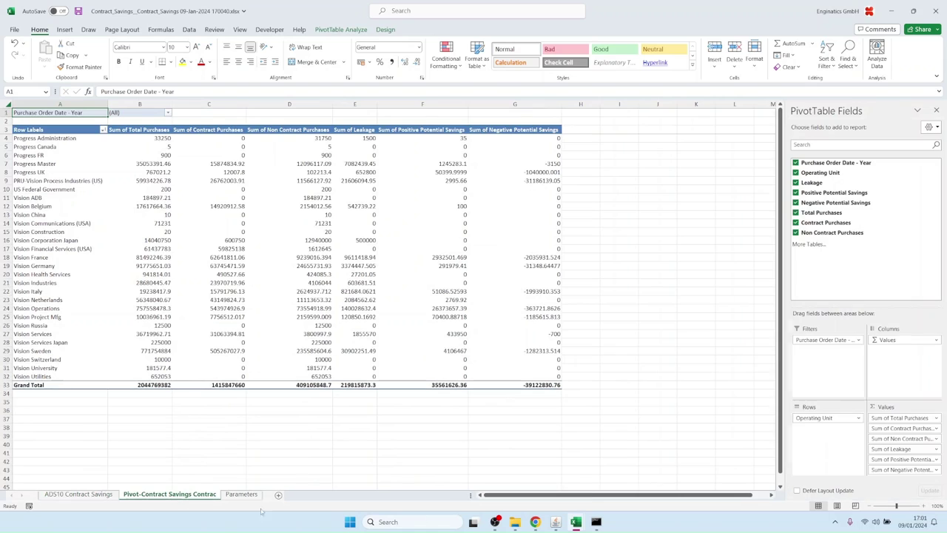
Return to Oracle Applications and close the Blitz Report form
{"action": "left_click", "coordinate": [556, 523]}
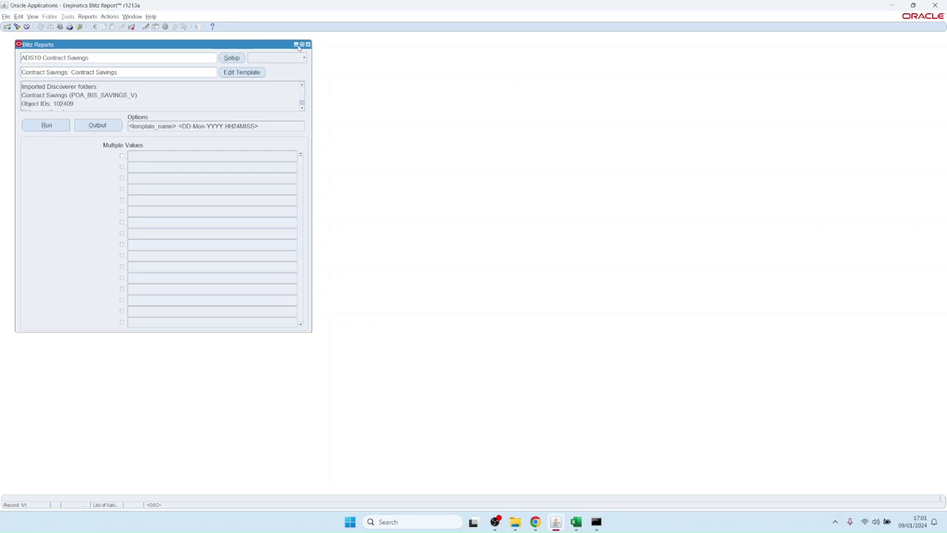
{"action": "left_click", "coordinate": [308, 44]}
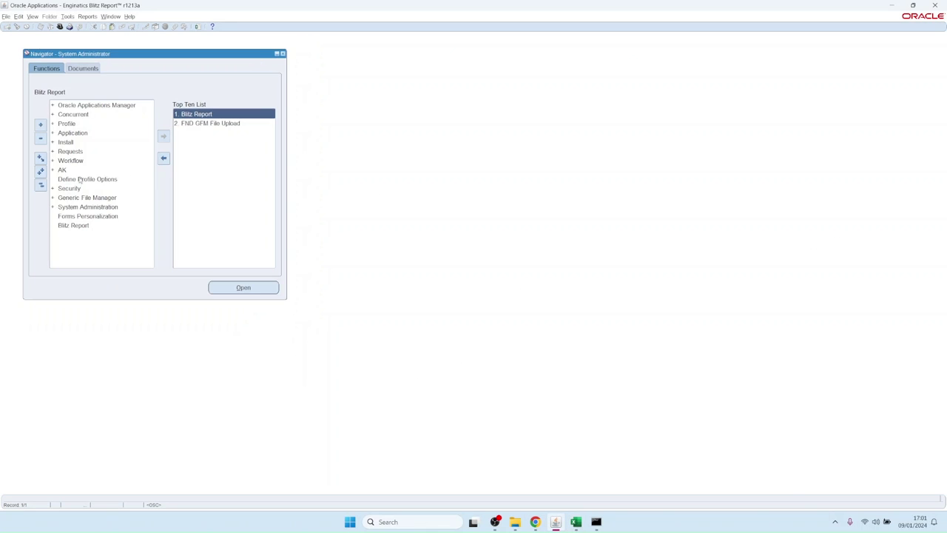